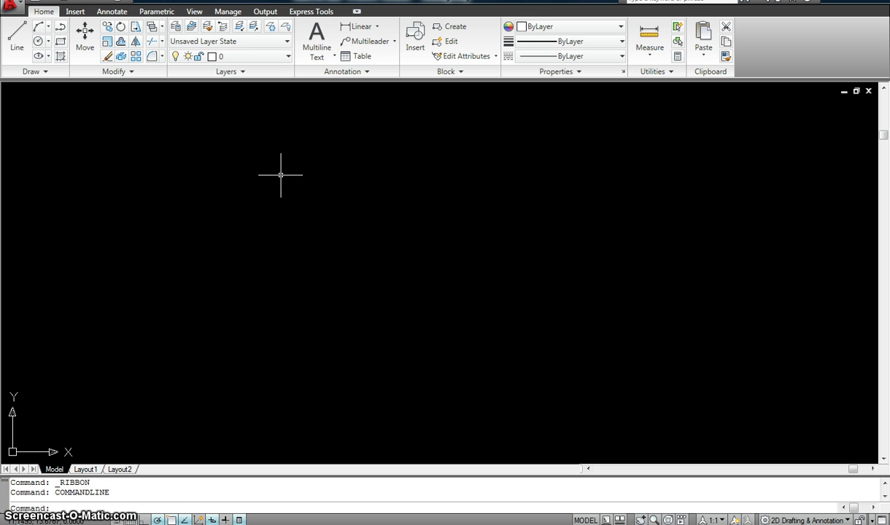
type("c")
key("Return")
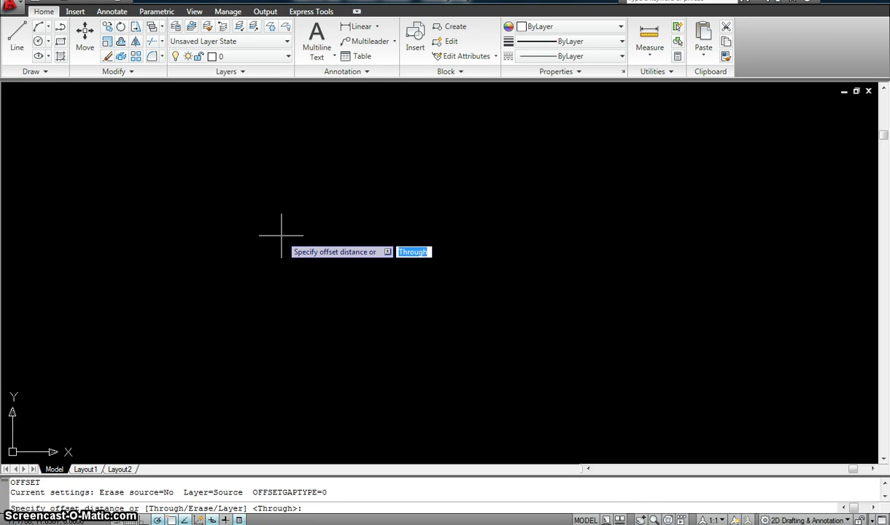
key("Escape")
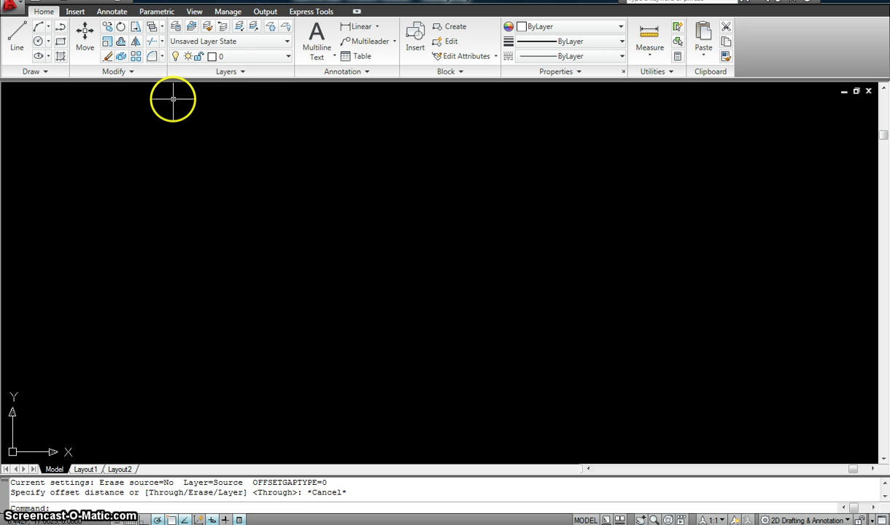
Create a new drawing from the Tutorial-iMfg template and switch it to model space.
left_click(33, 3)
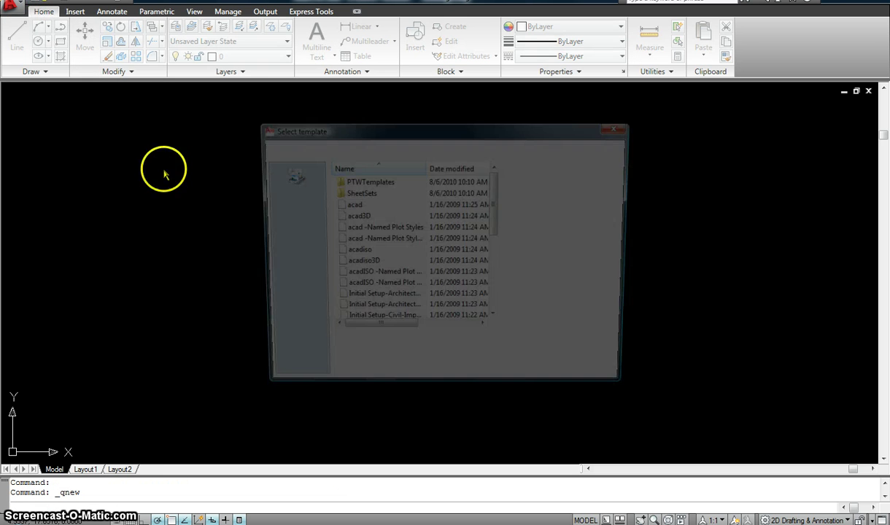
left_click_drag(495, 191, 502, 288)
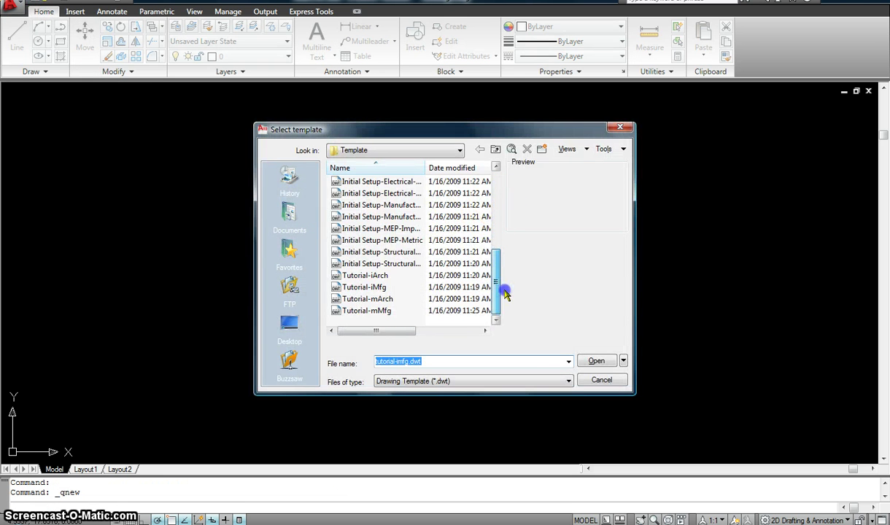
left_click(379, 288)
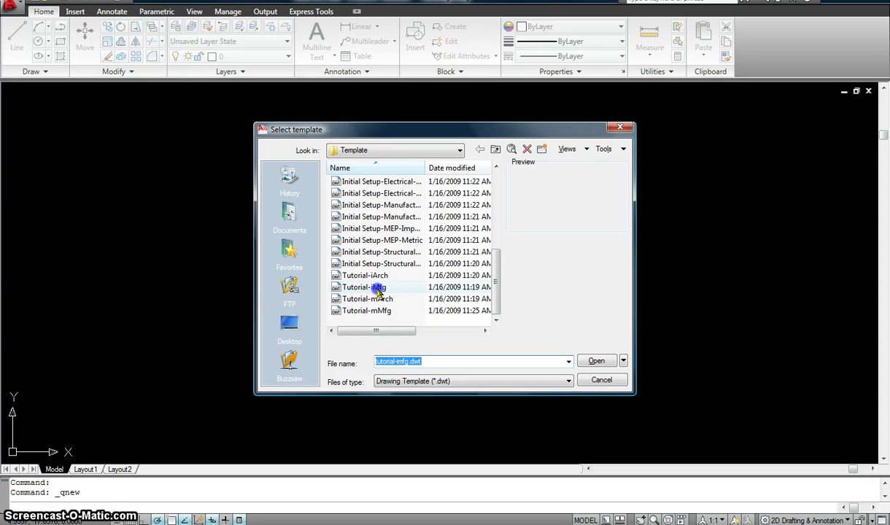
left_click(596, 359)
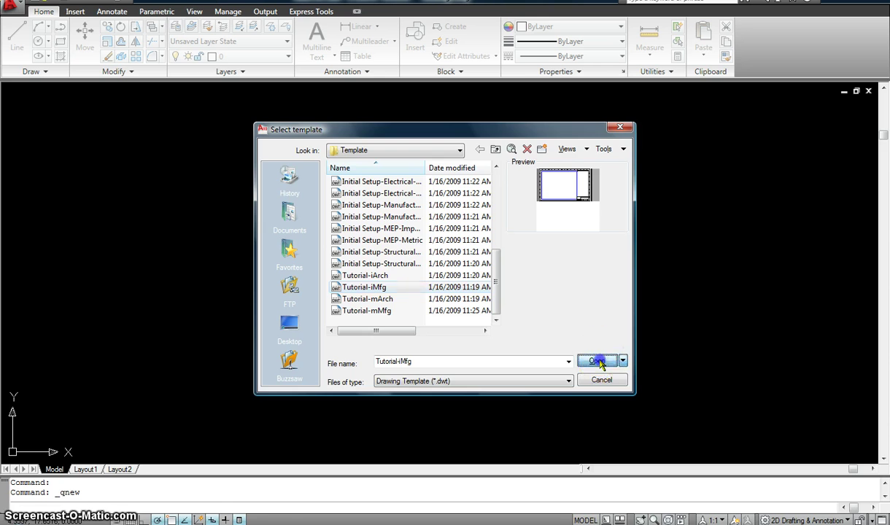
left_click(410, 299)
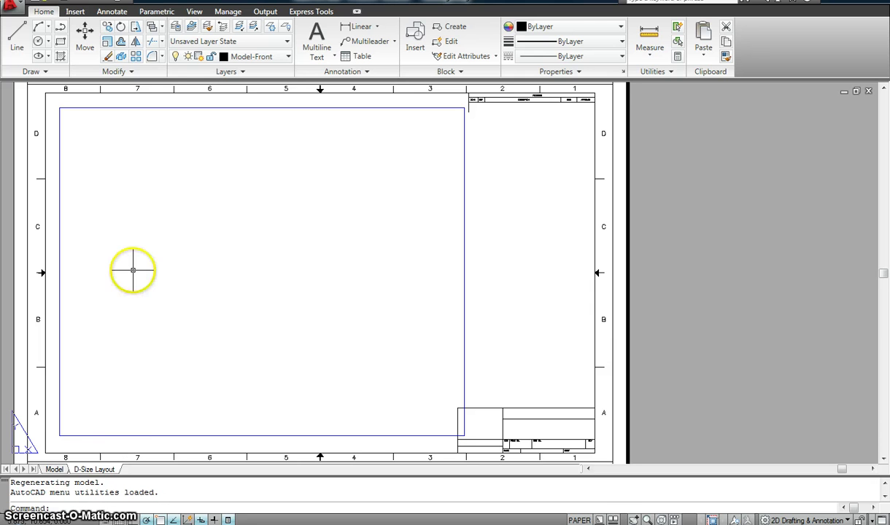
left_click(54, 470)
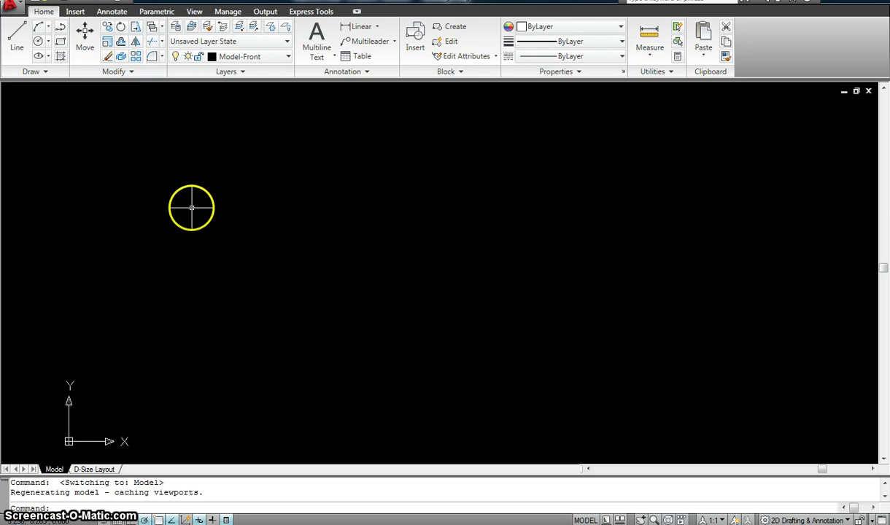
Draw a freehand rectangle, wider than it is tall, near the middle of the empty model space.
left_click(60, 42)
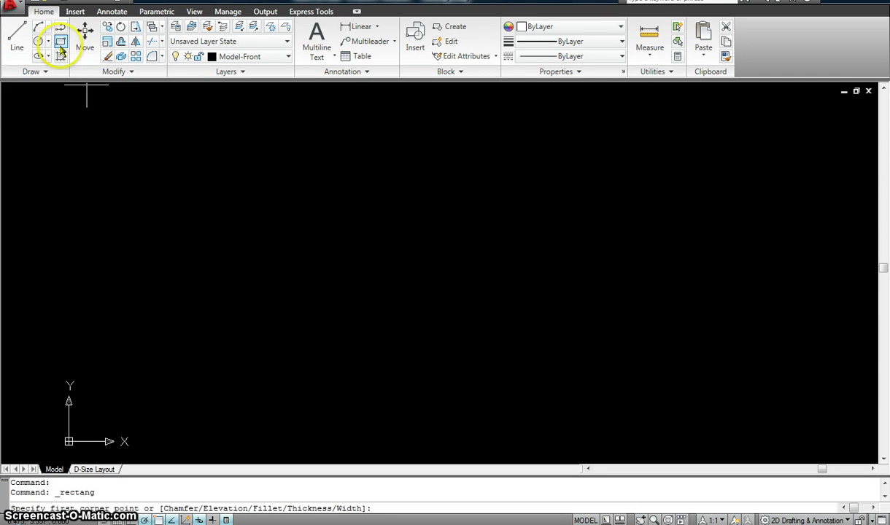
left_click(284, 213)
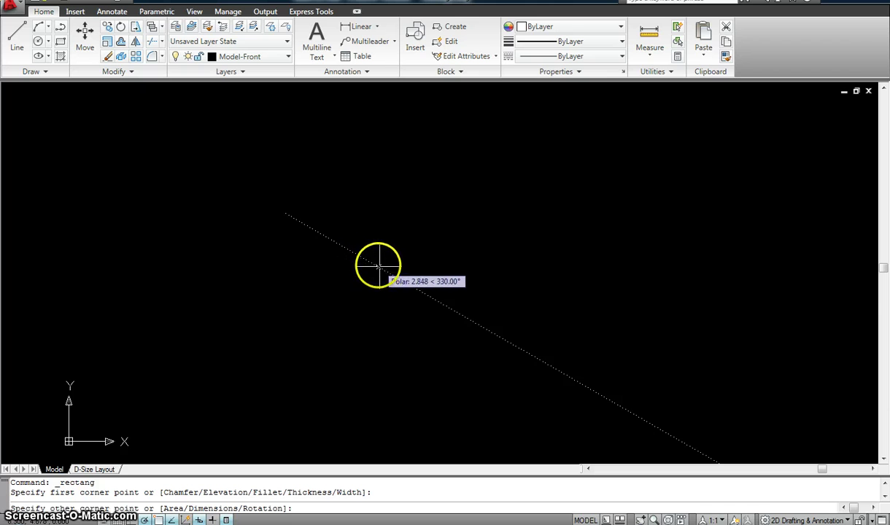
left_click(403, 281)
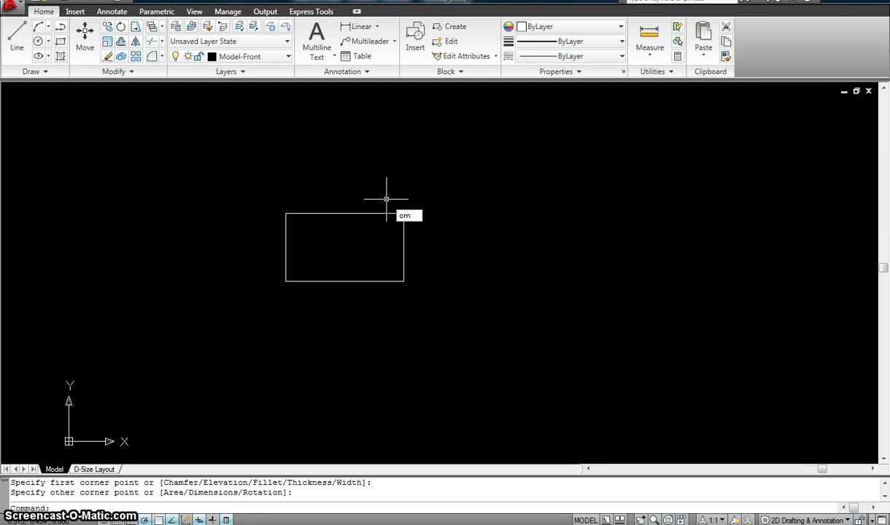
Offset the rectangle outward by a distance of 1.
key("Return")
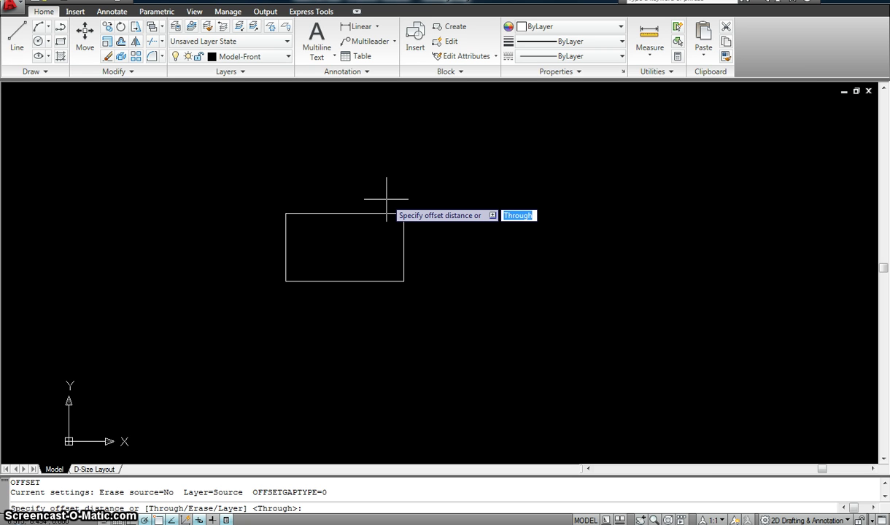
type("6")
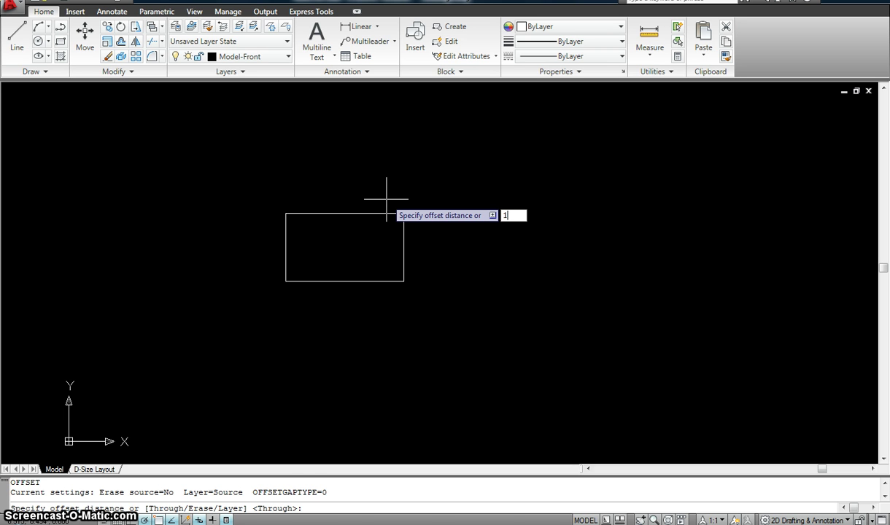
key("Return")
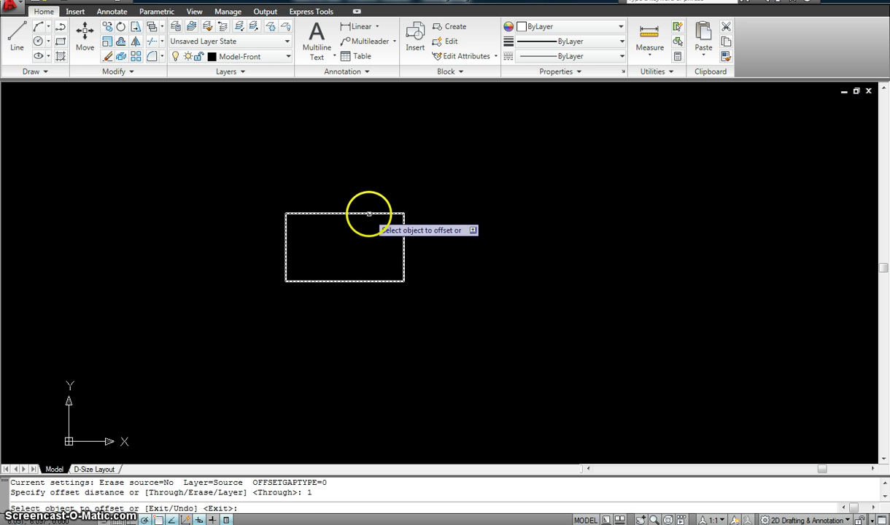
left_click(369, 214)
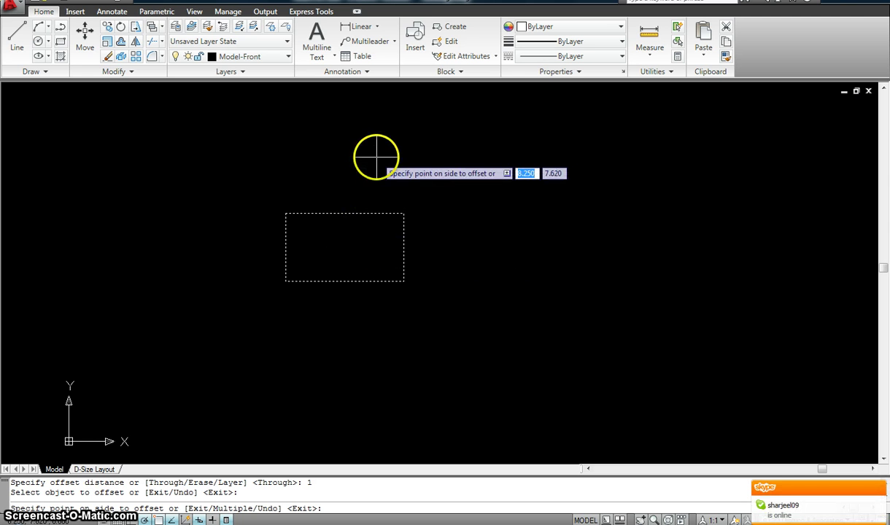
left_click(376, 155)
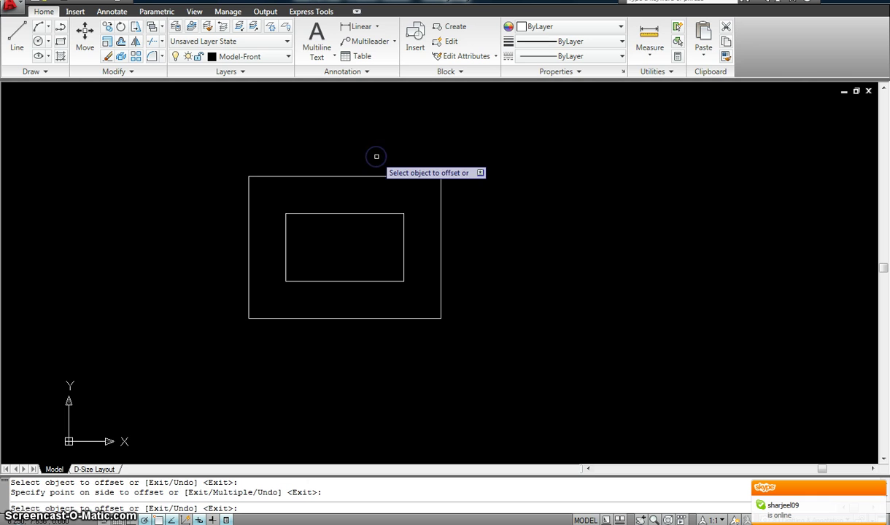
key("Escape")
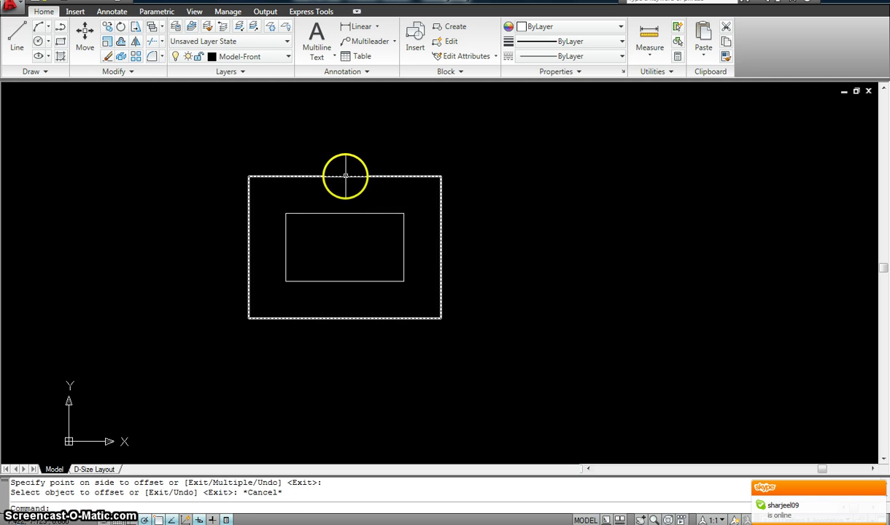
Measure the gap between the upper edges of the inner and outer rectangles.
type("di")
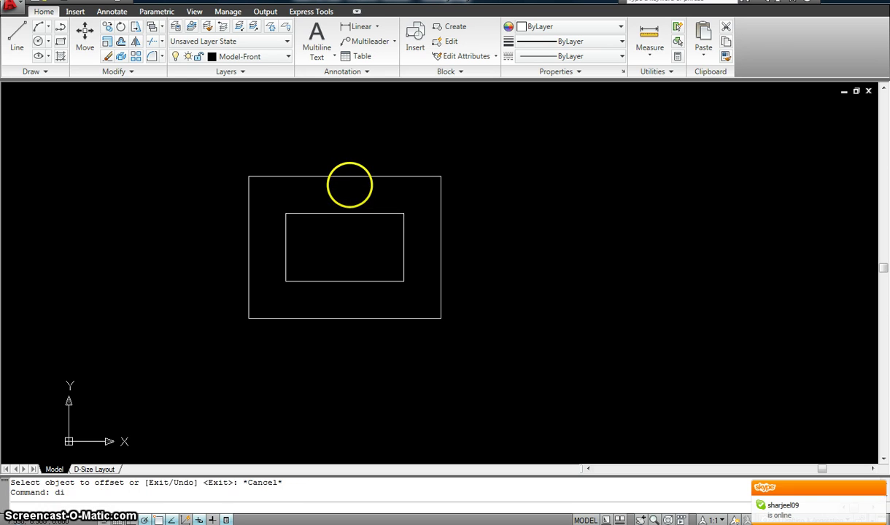
key("Return")
left_click(341, 214)
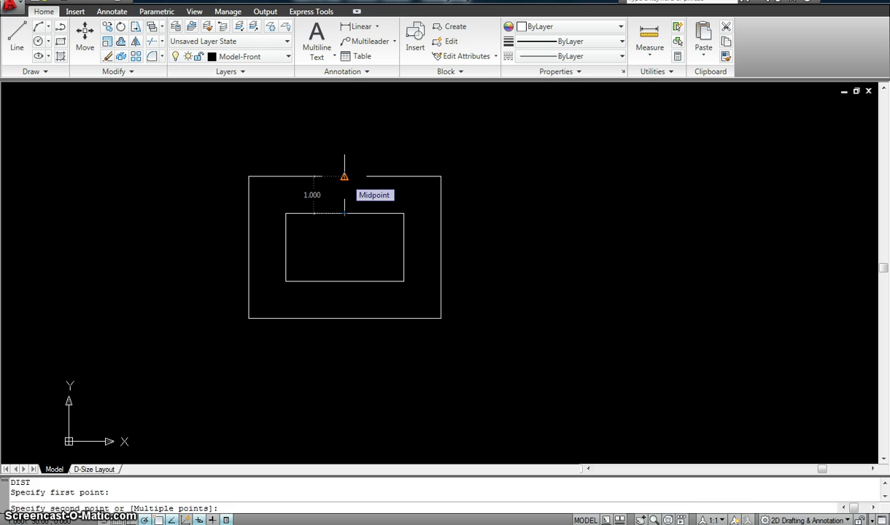
key("Escape")
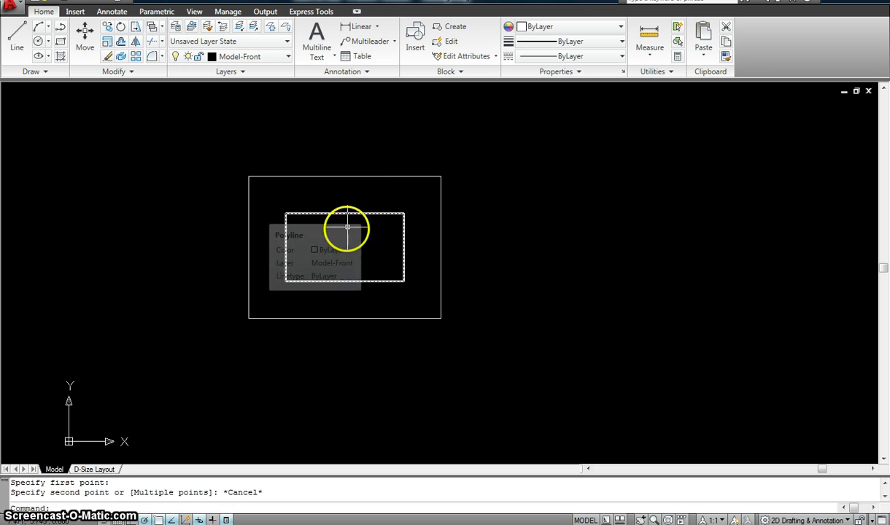
Offset the original inner rectangle inward by a distance of .5.
type("o")
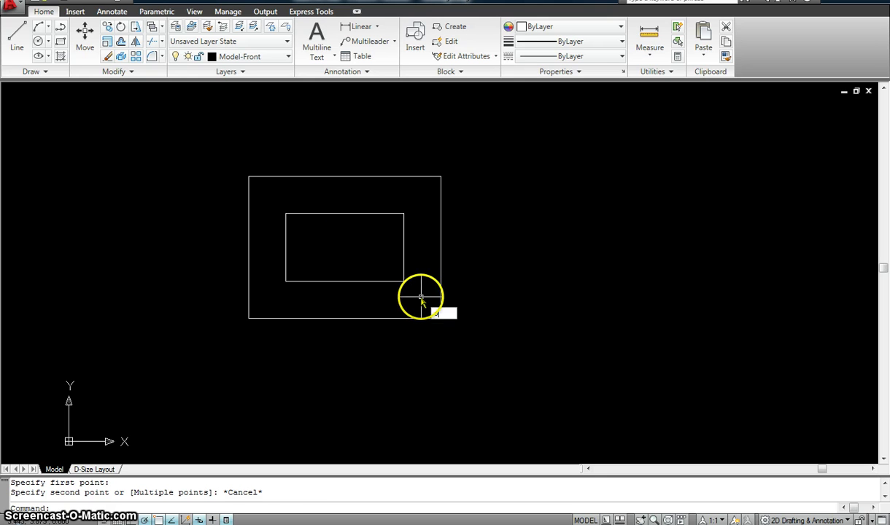
key("Return")
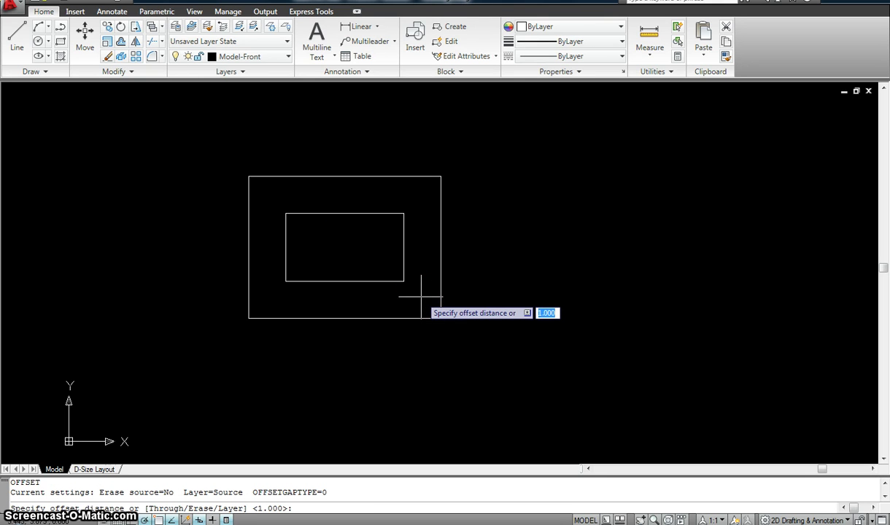
type(".")
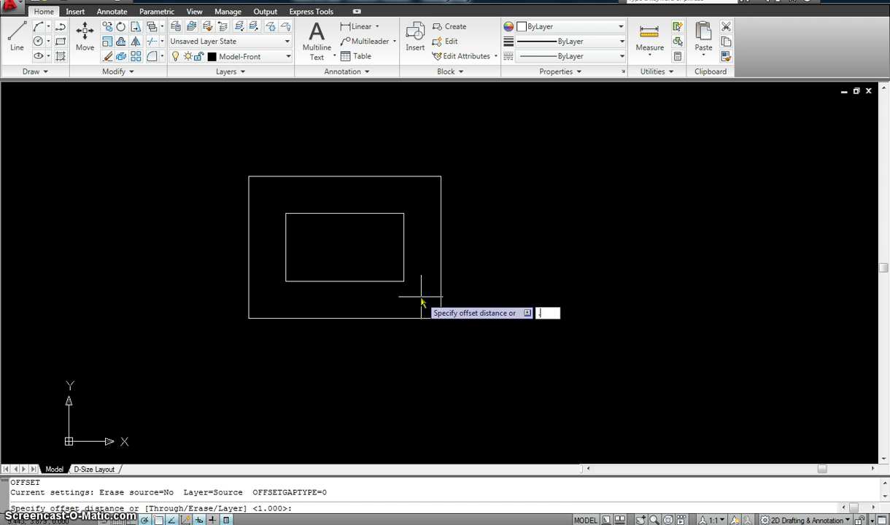
type("5")
key("Return")
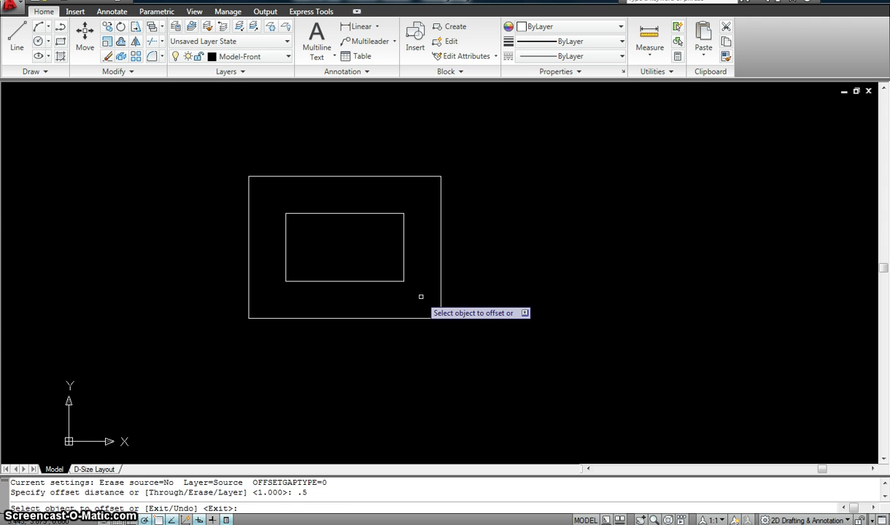
left_click(364, 214)
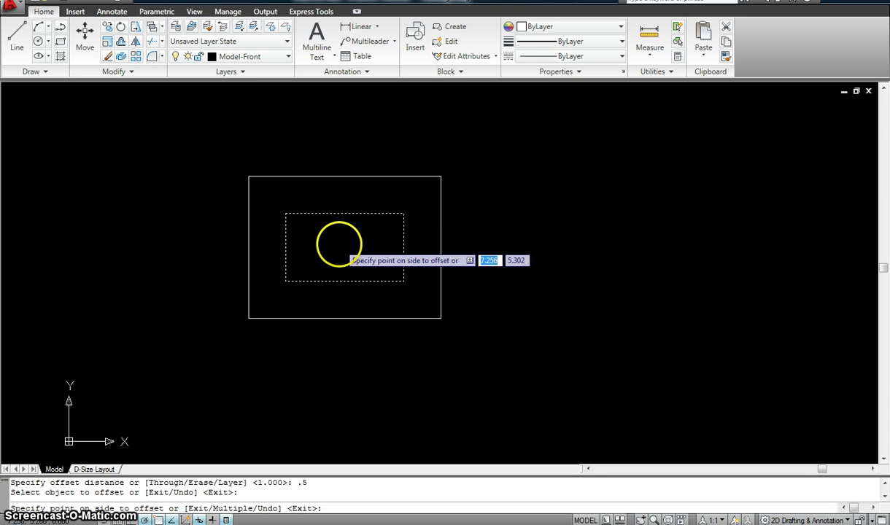
left_click(338, 244)
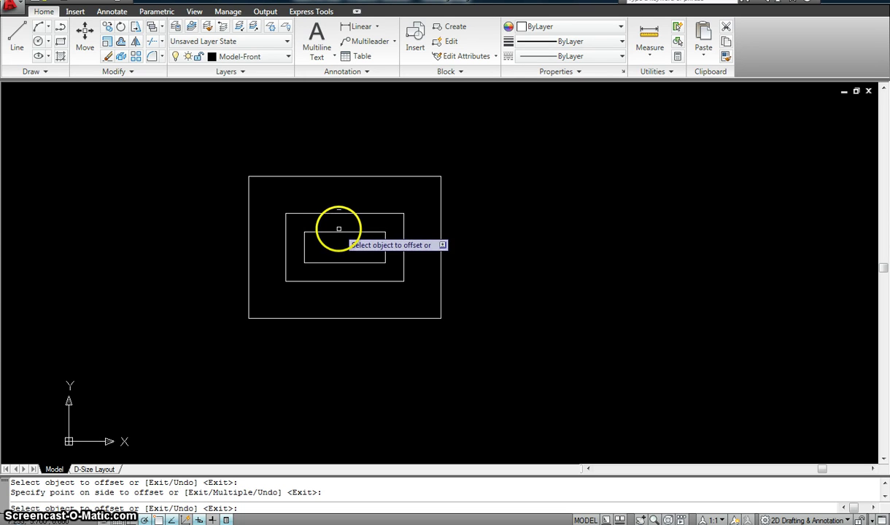
Offset the outermost rectangle outward by the same .5 distance and end the Offset command.
left_click(387, 177)
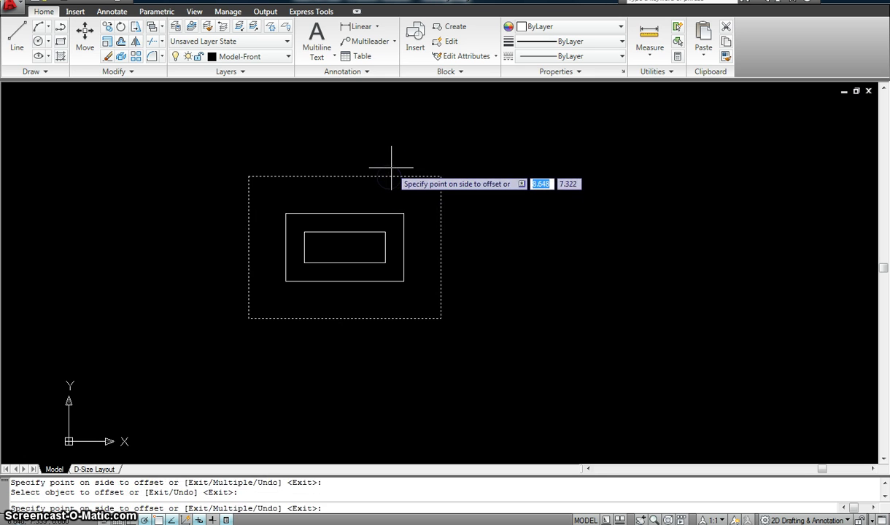
left_click(391, 167)
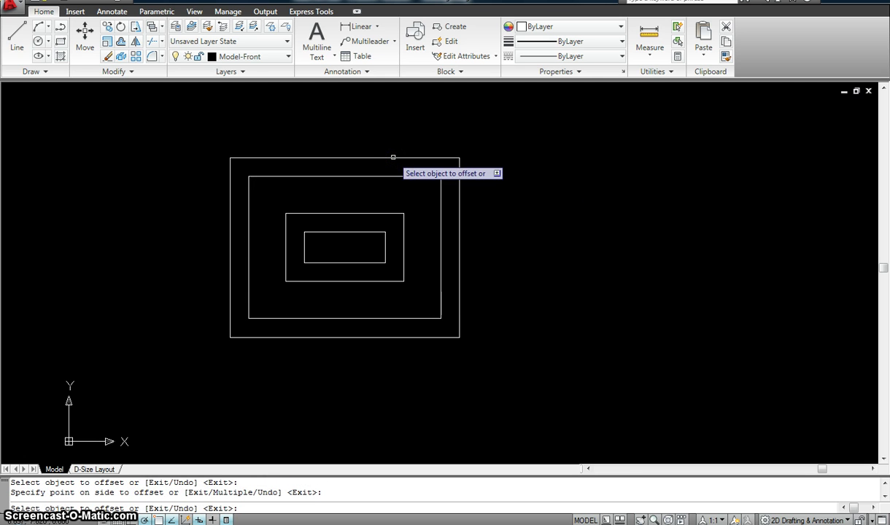
left_click(390, 173)
key("Escape")
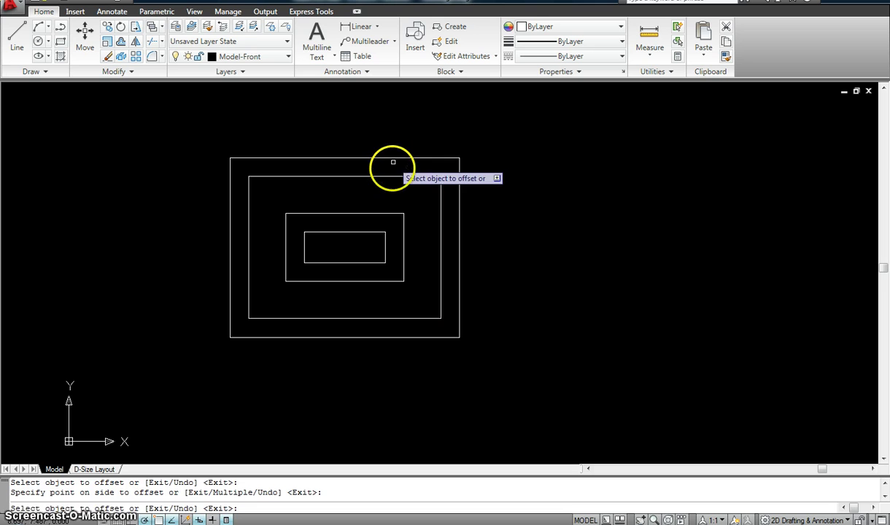
Measure the gap between the upper edges of the two outermost rectangles.
type("di")
key("Return")
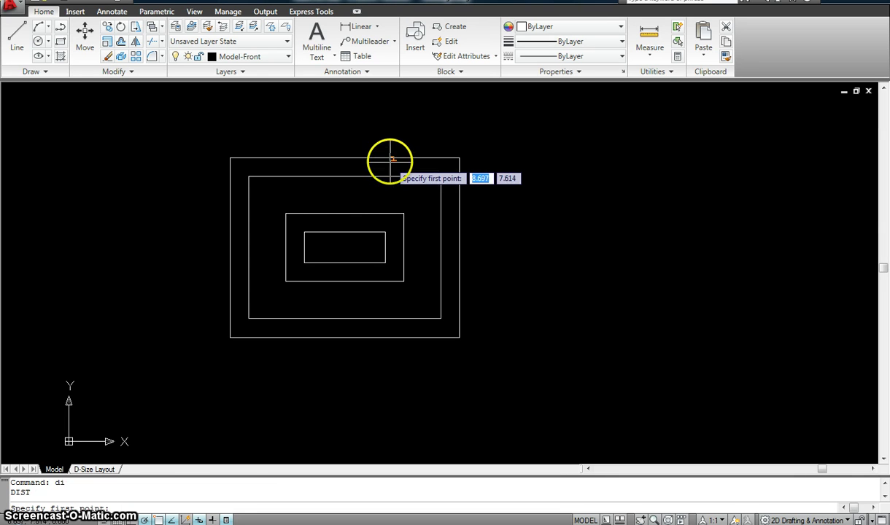
left_click(392, 157)
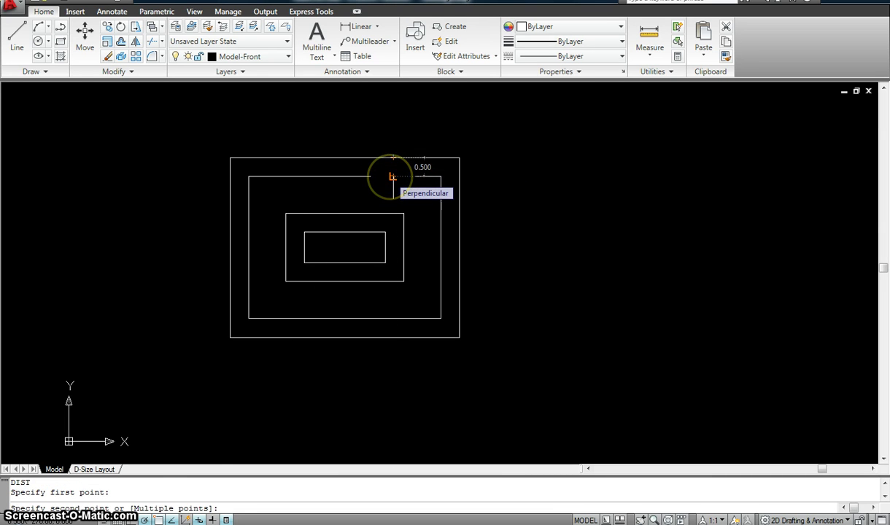
key("Escape")
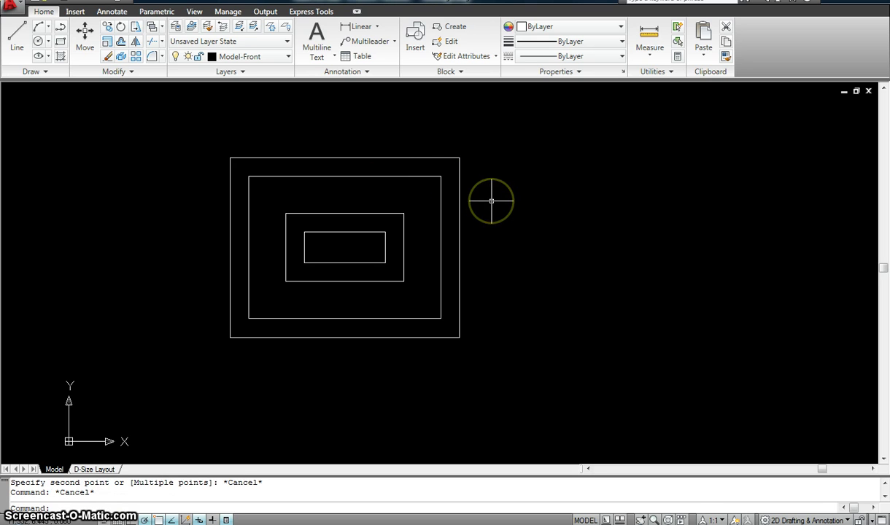
Draw a circle just beyond the right side of the nested rectangles, without touching them.
left_click(439, 158)
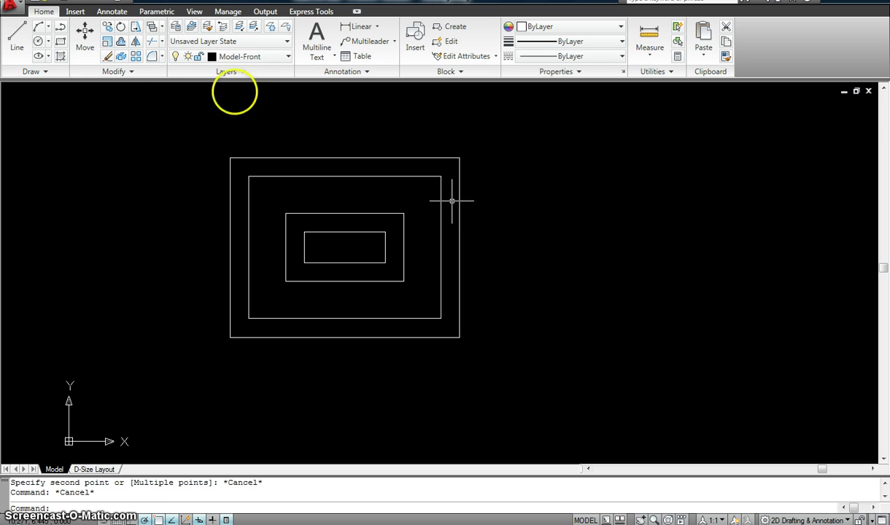
left_click(38, 44)
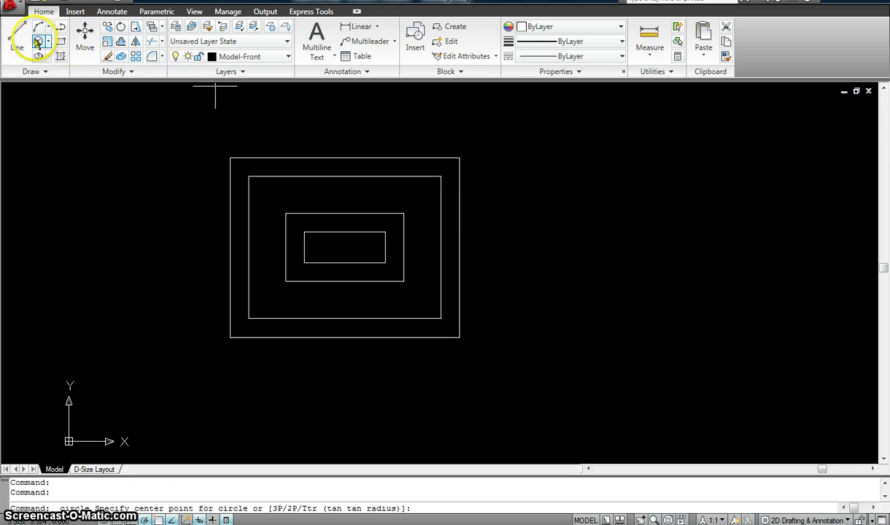
left_click(537, 208)
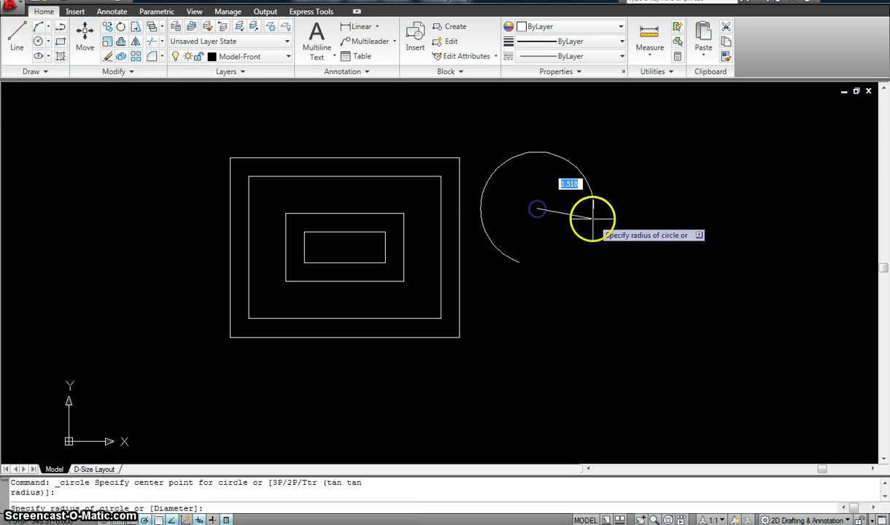
left_click(599, 218)
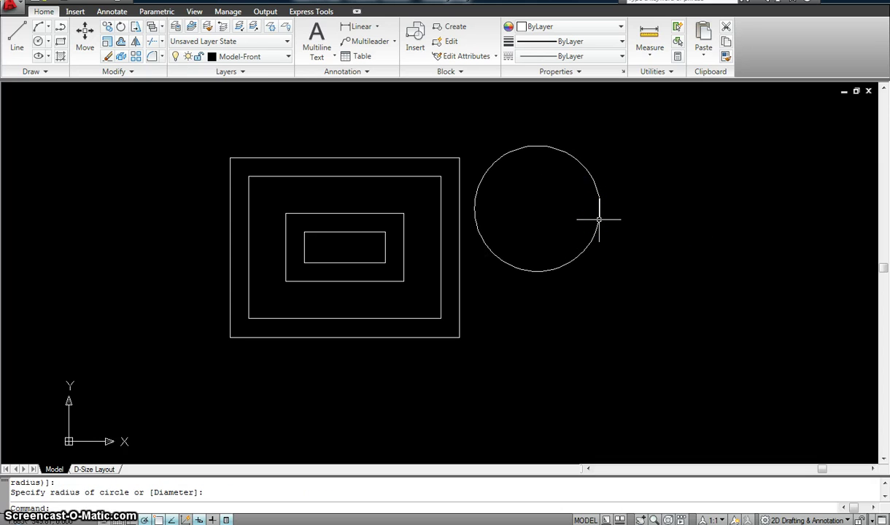
Offset the circle inward by a distance of .5, and offset the resulting circle inward once more.
key("Return")
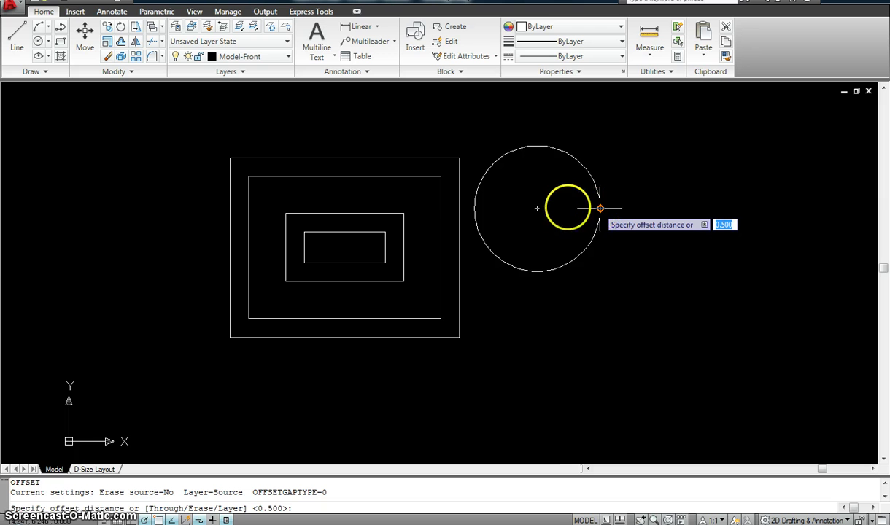
type(".5")
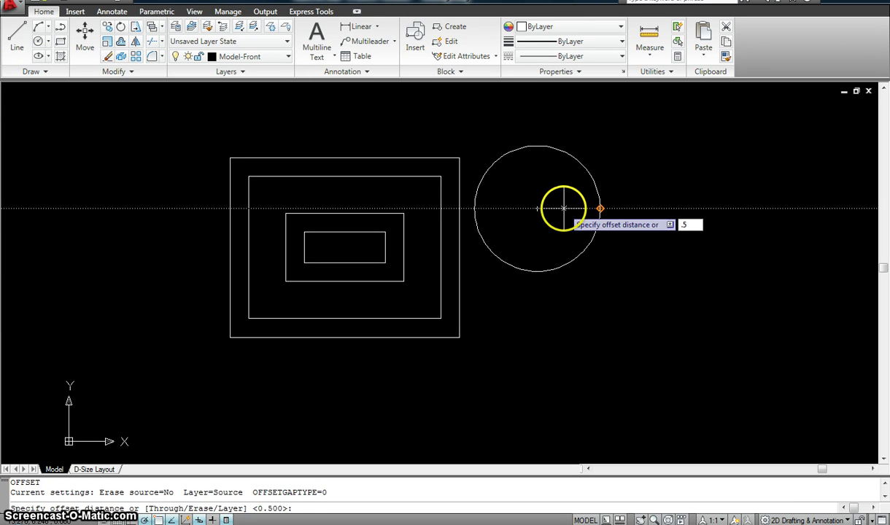
key("Return")
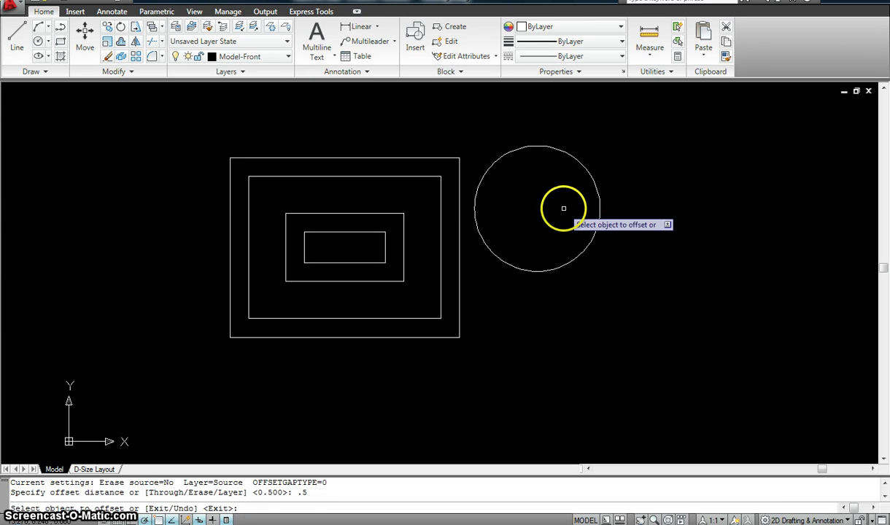
left_click(583, 168)
left_click(569, 179)
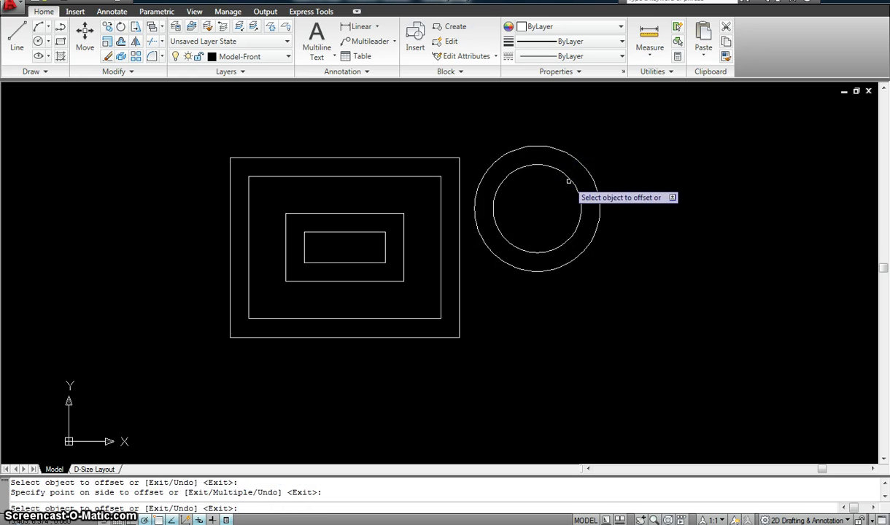
left_click(568, 181)
left_click(550, 204)
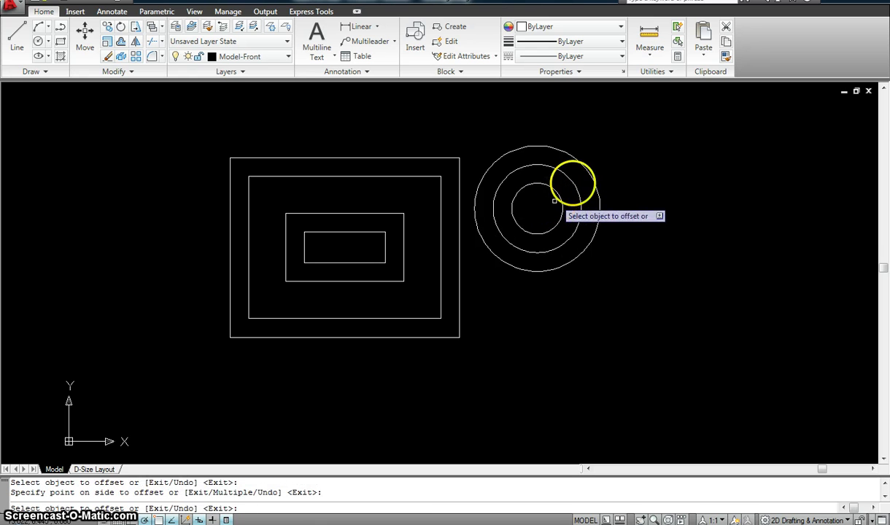
Offset the original circle outward by the same .5 distance and end the Offset command.
left_click(587, 171)
left_click(620, 149)
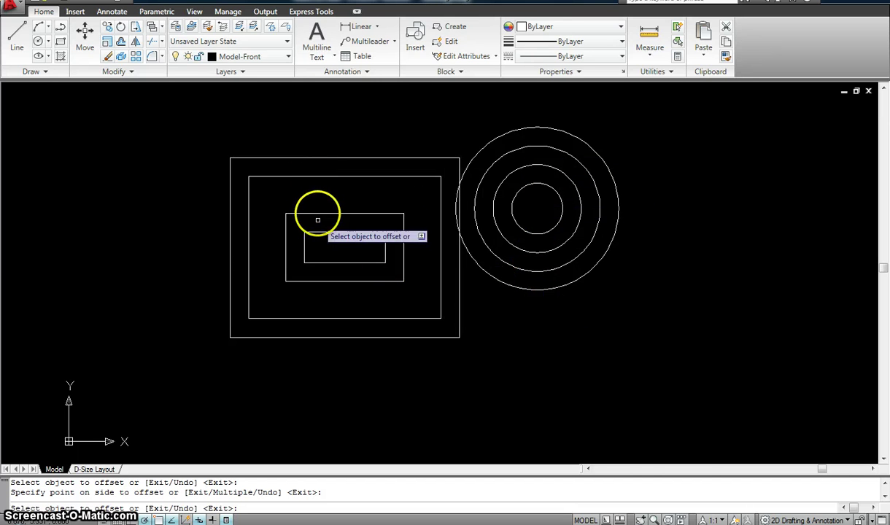
key("Escape")
key("Escape")
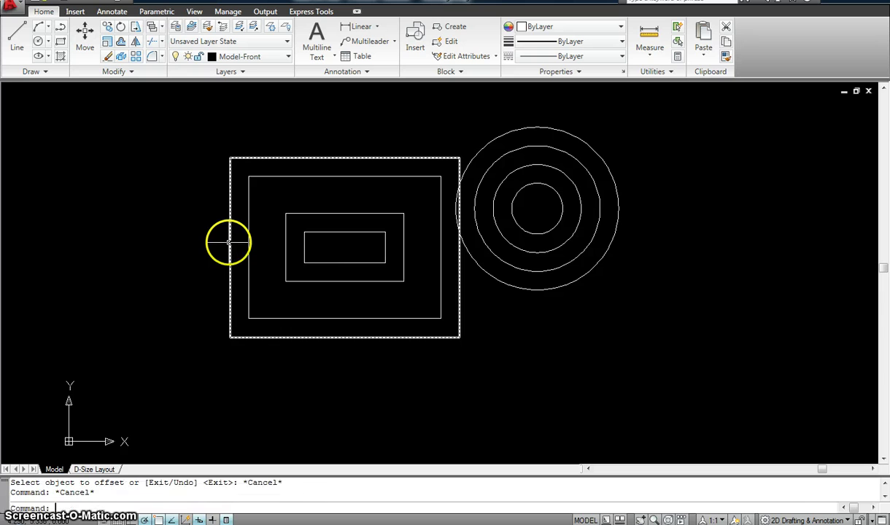
Draw a separate horizontal line 1 unit long in the empty area left of the rectangles.
type("l")
key("Return")
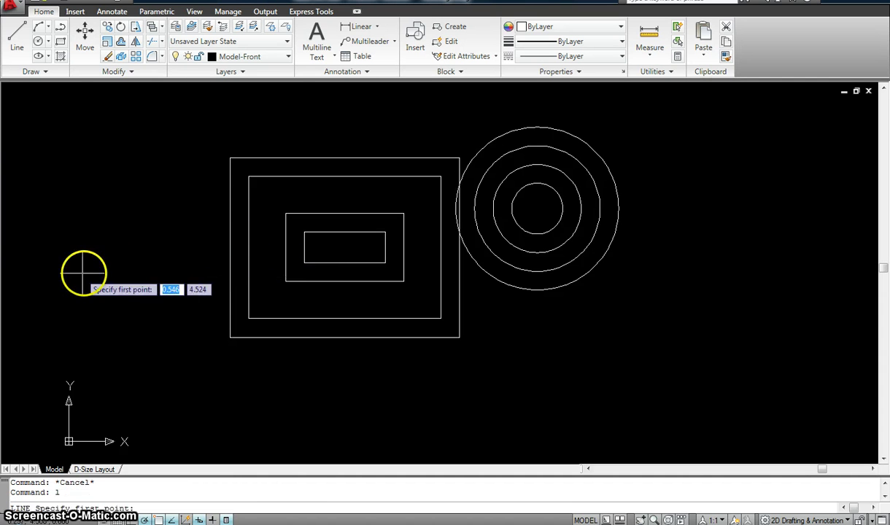
left_click(60, 273)
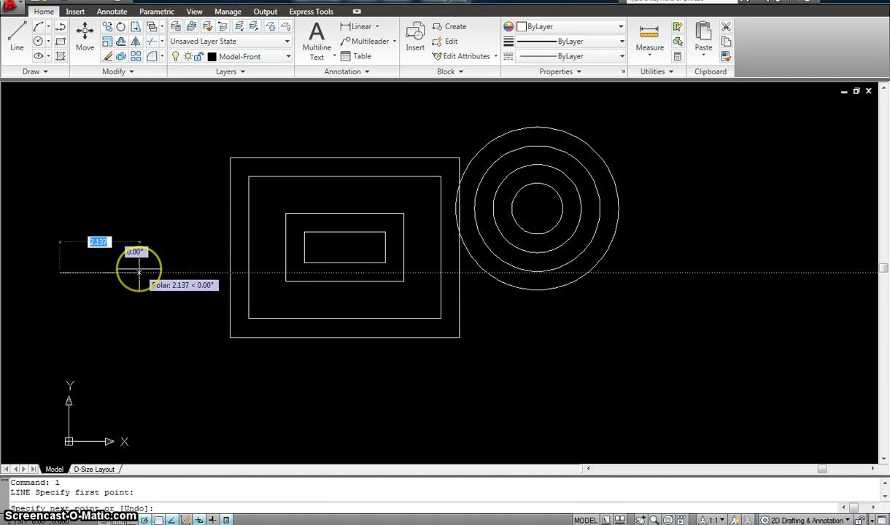
type("1")
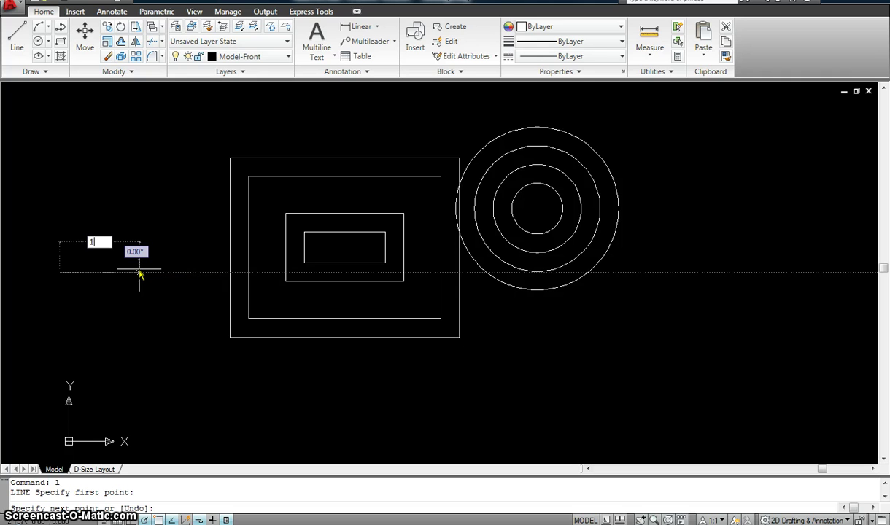
key("Return")
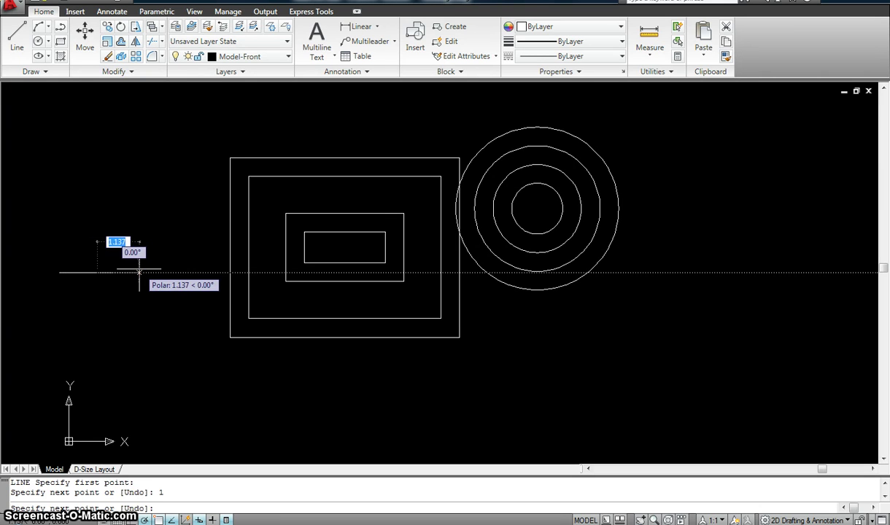
key("Escape")
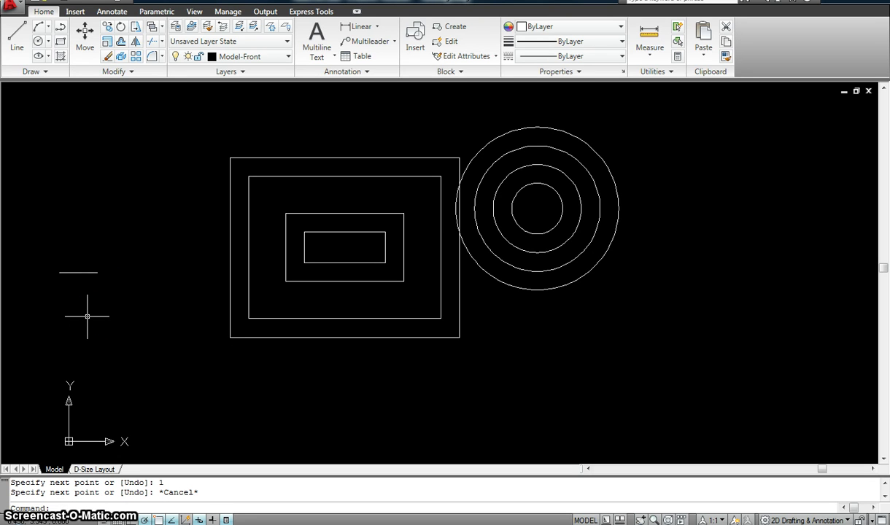
Offset the short line upward by .3 four times in succession, each time from the newest copy.
type("o")
key("Return")
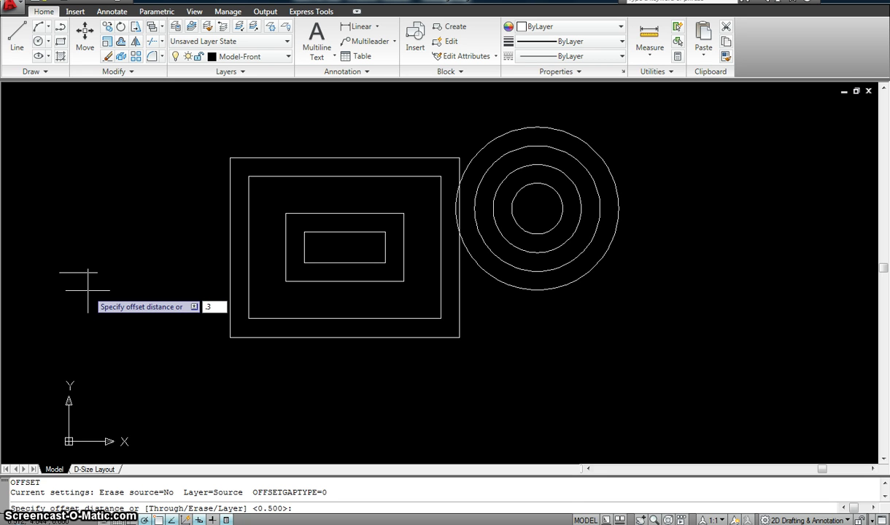
key("Return")
left_click(80, 272)
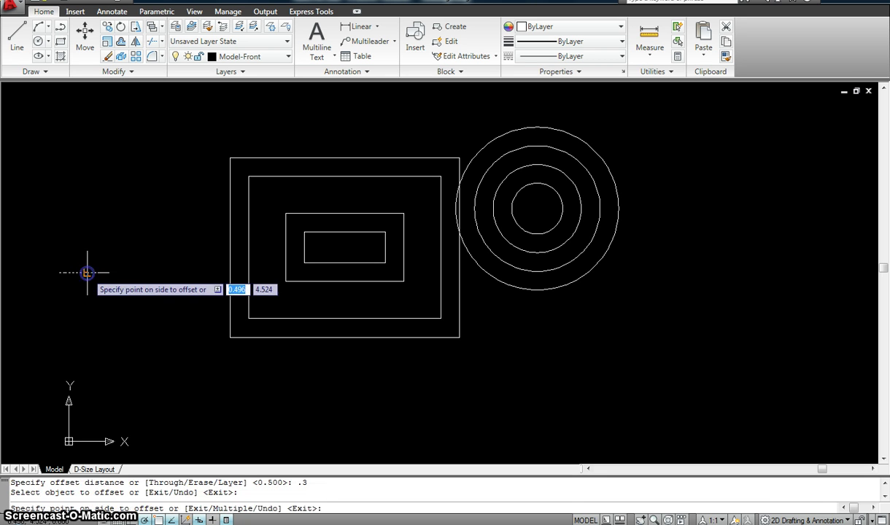
left_click(91, 248)
left_click(80, 260)
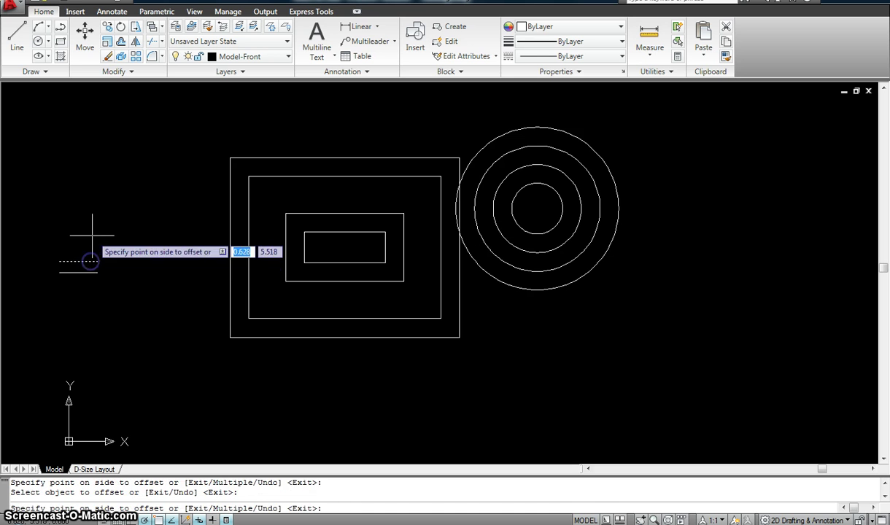
left_click(92, 237)
left_click(89, 250)
left_click(90, 233)
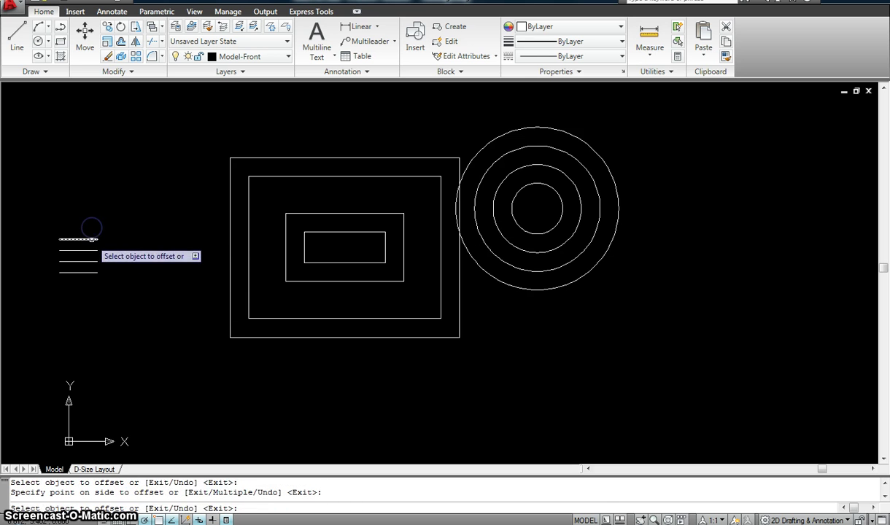
left_click(91, 239)
left_click(88, 220)
Offset the original short line downward three times at the same .3 spacing and end the Offset command.
left_click(88, 272)
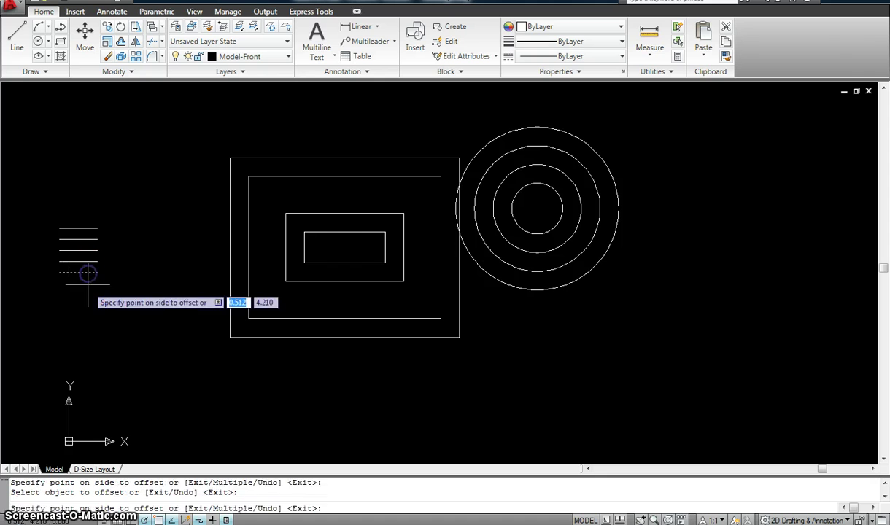
left_click(87, 291)
left_click(84, 284)
left_click(83, 309)
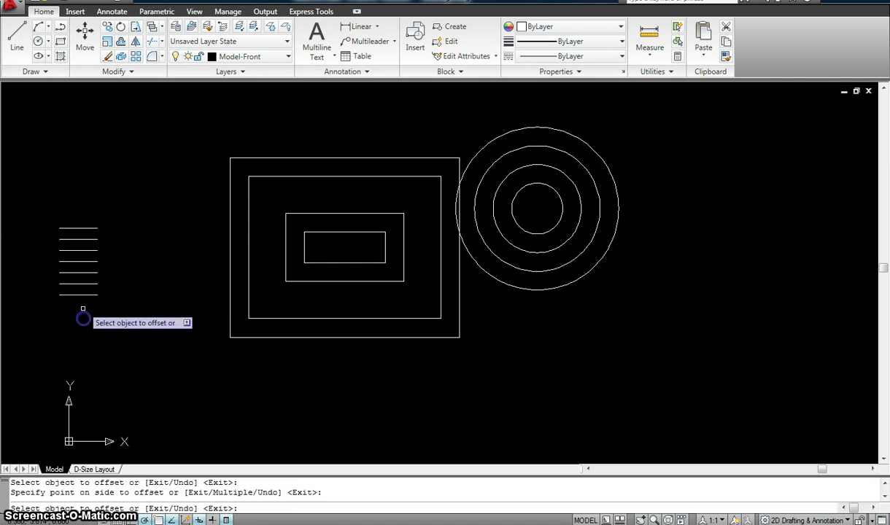
left_click(85, 293)
left_click(82, 324)
key("Escape")
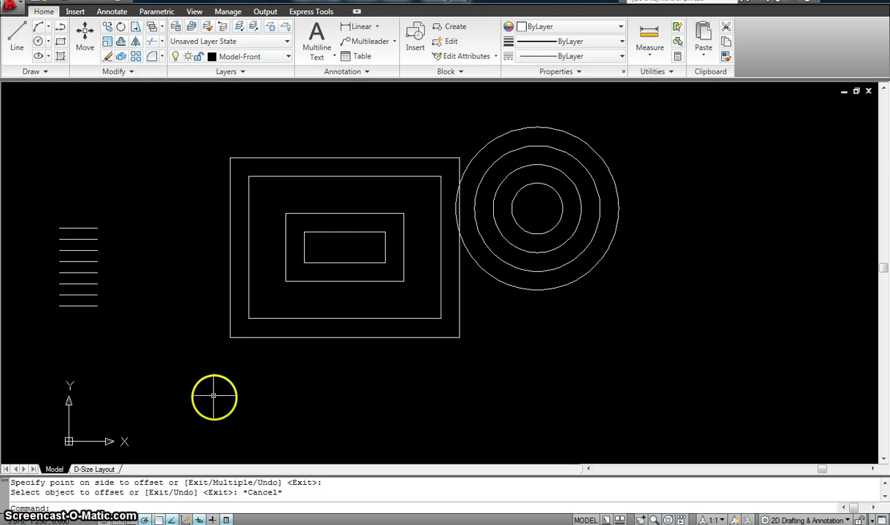
Draw a long horizontal line below the shapes and a vertical line rising from its right end.
type("l")
key("Return")
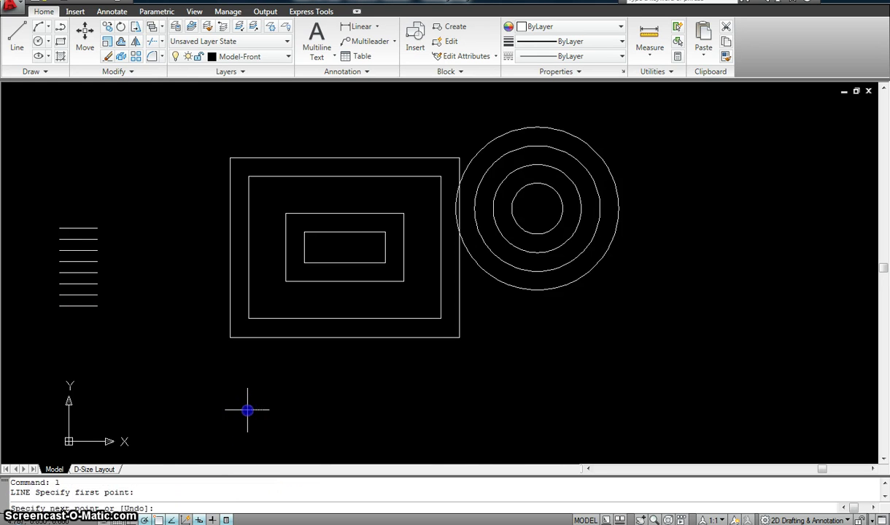
left_click(248, 409)
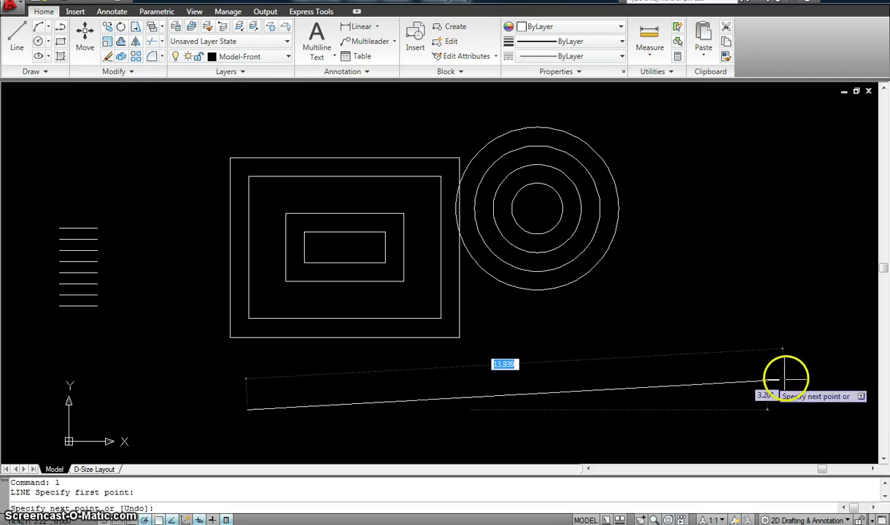
left_click(823, 409)
left_click(823, 154)
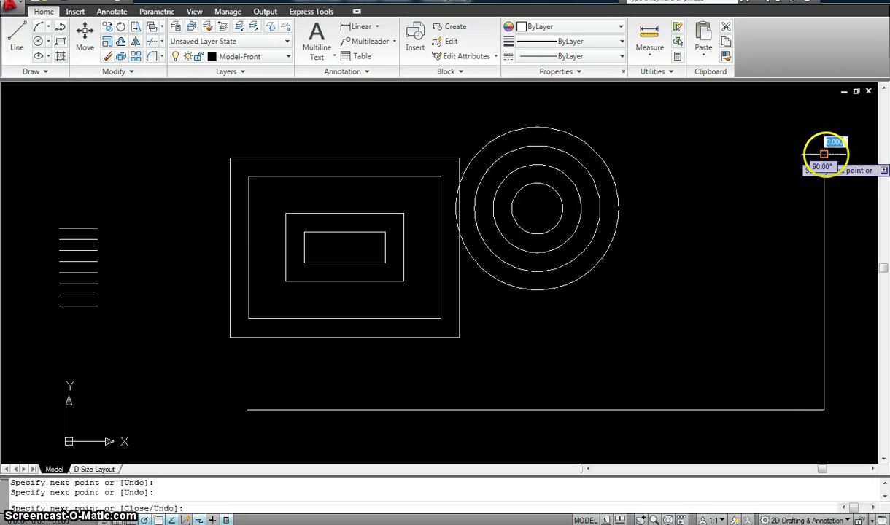
key("Escape")
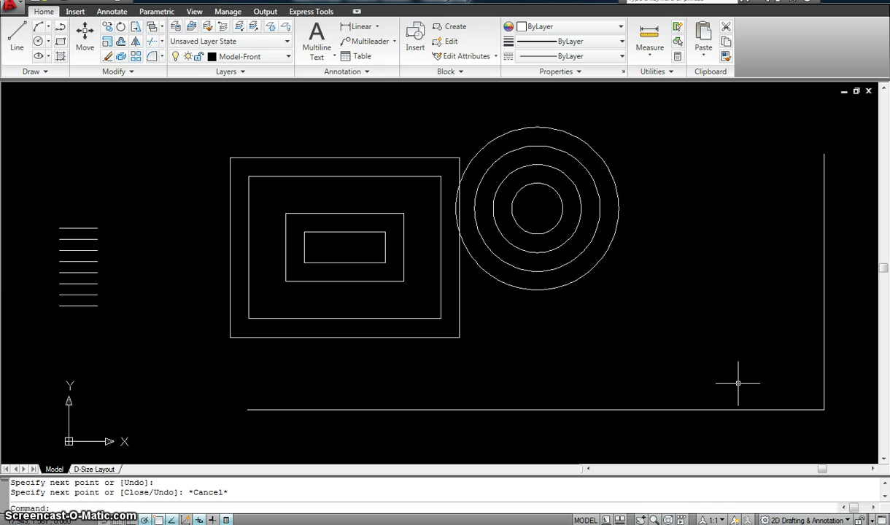
Offset the long horizontal line upward and the vertical line to the left by .5, and end the Offset command.
key("Return")
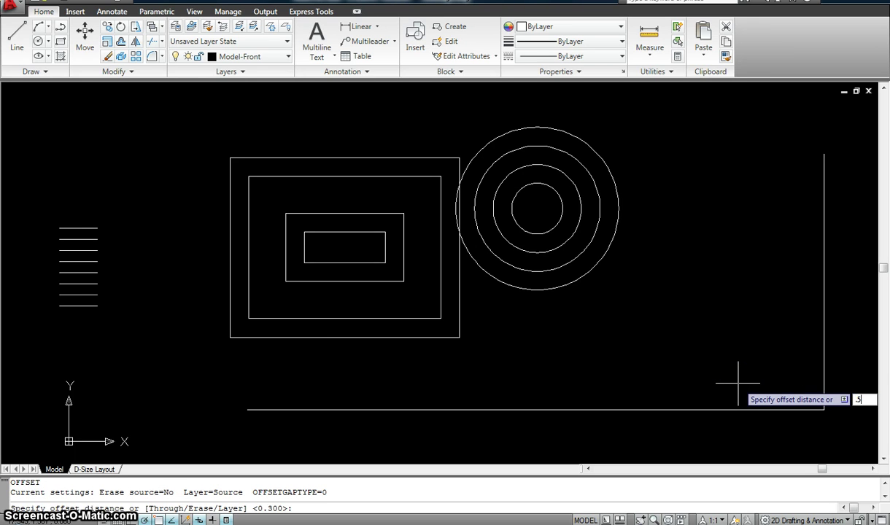
key("Return")
left_click(751, 409)
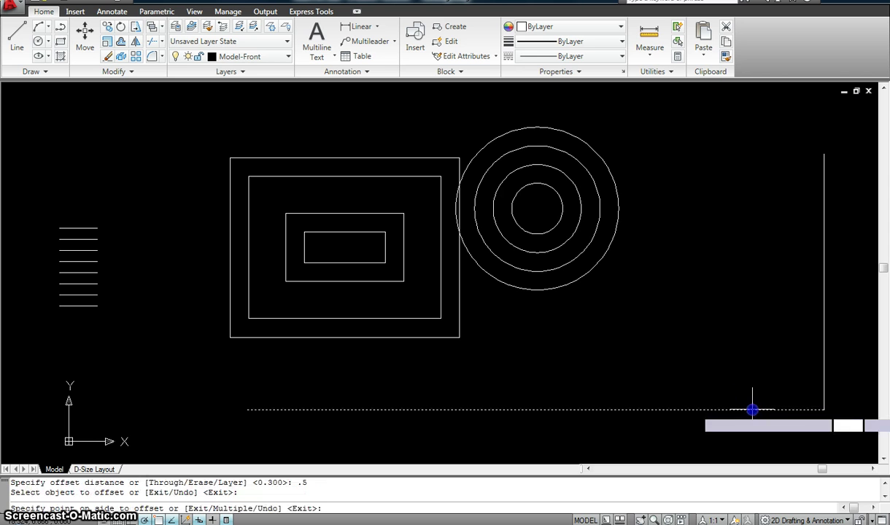
left_click(740, 365)
left_click(824, 355)
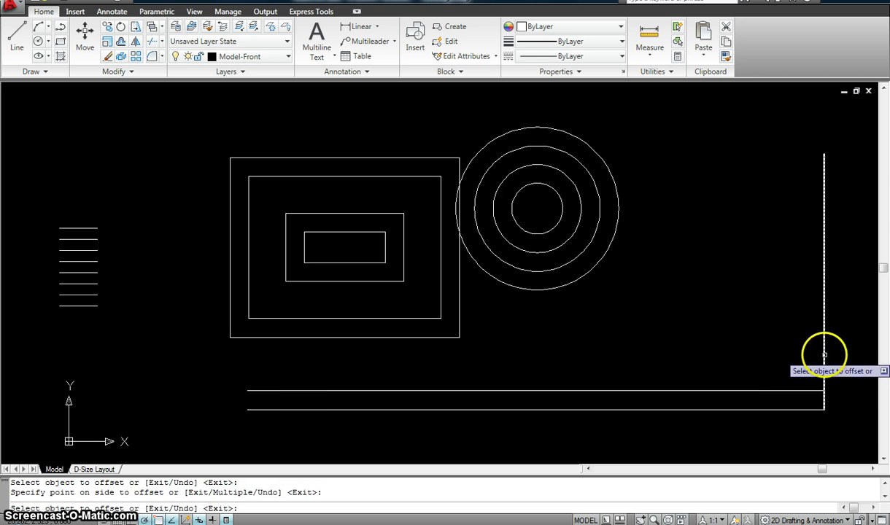
left_click(791, 356)
key("Escape")
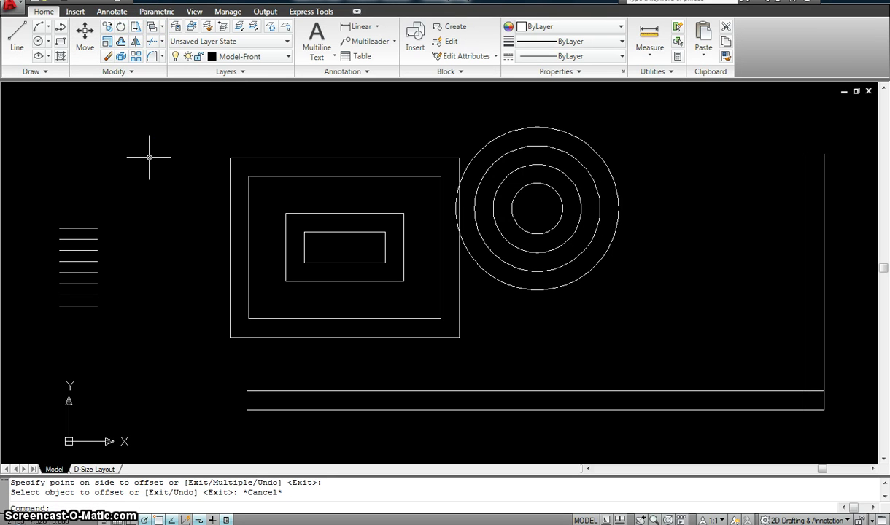
key("Escape")
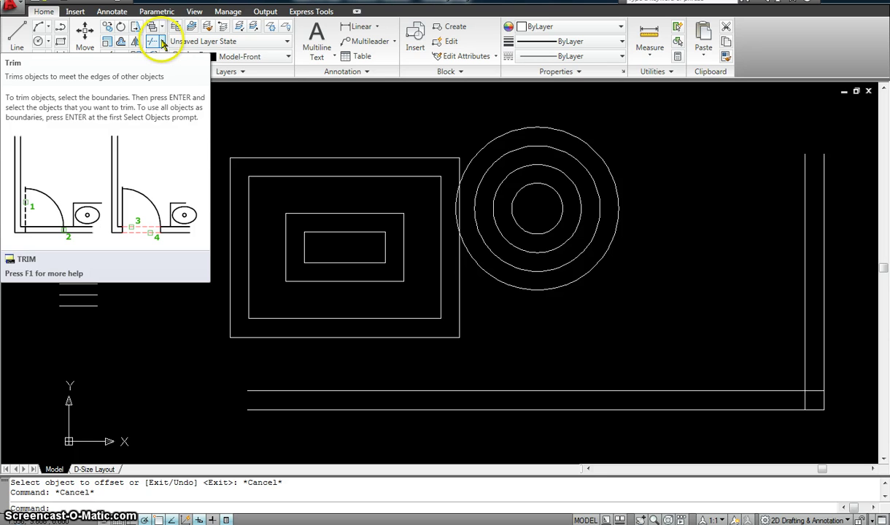
left_click(162, 43)
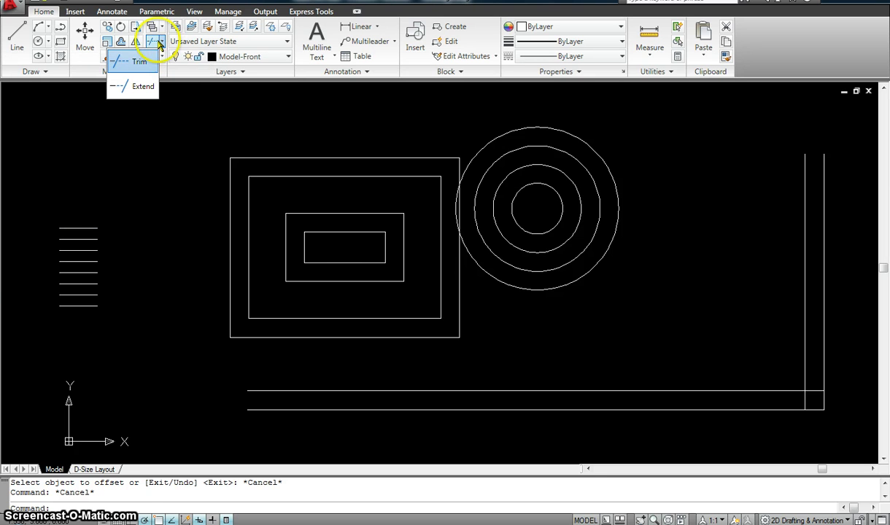
left_click(152, 44)
left_click(162, 42)
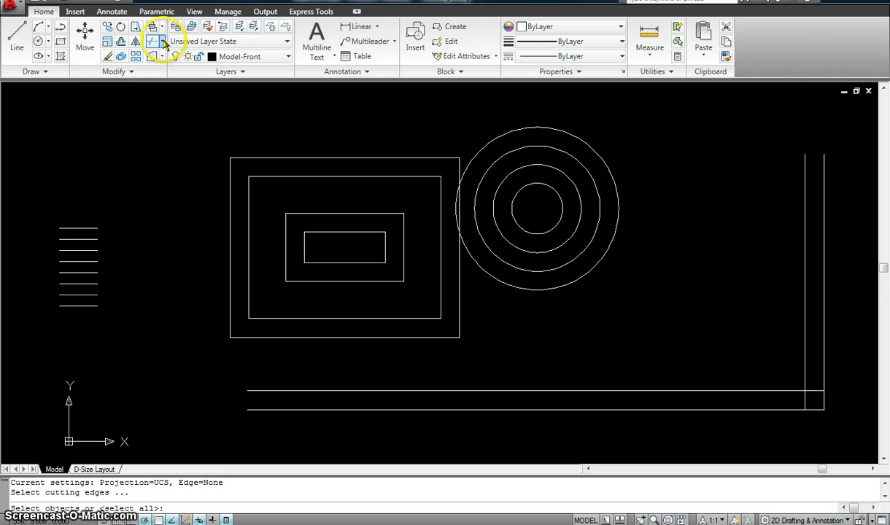
left_click(164, 42)
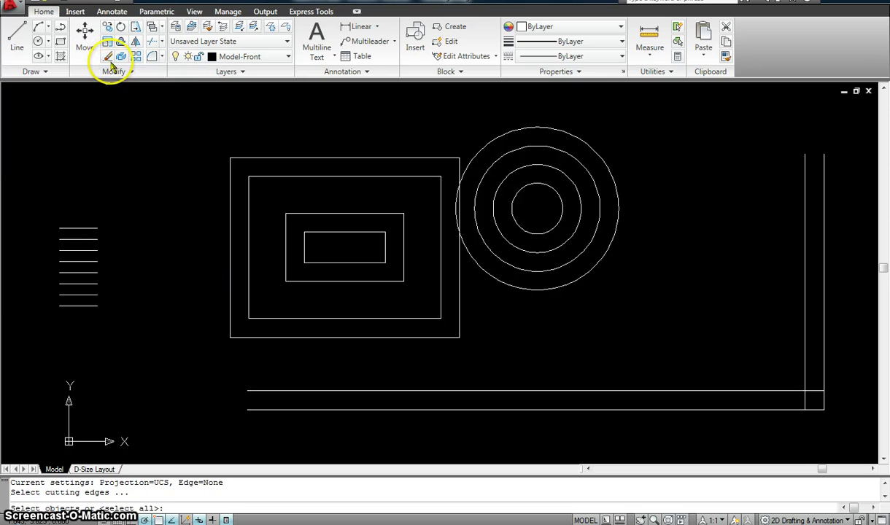
Erase the four nested rectangles using a crossing selection, and undo the erase.
left_click(107, 57)
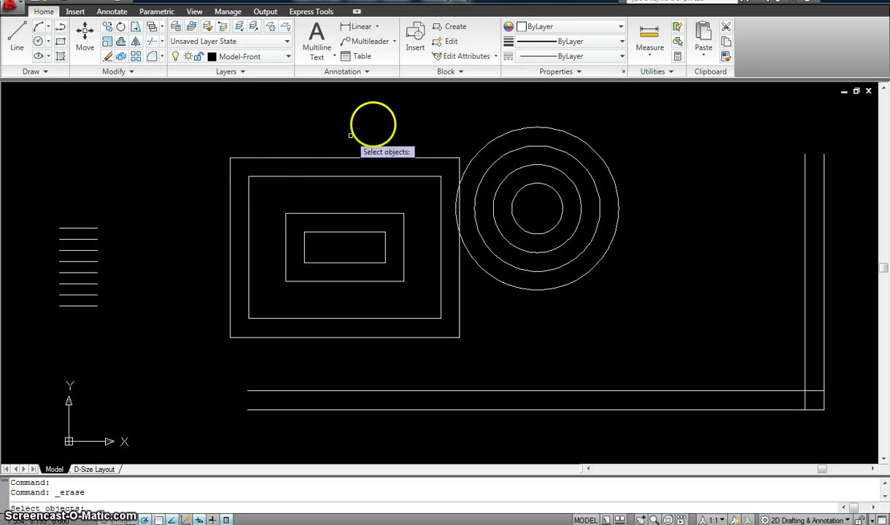
left_click(376, 122)
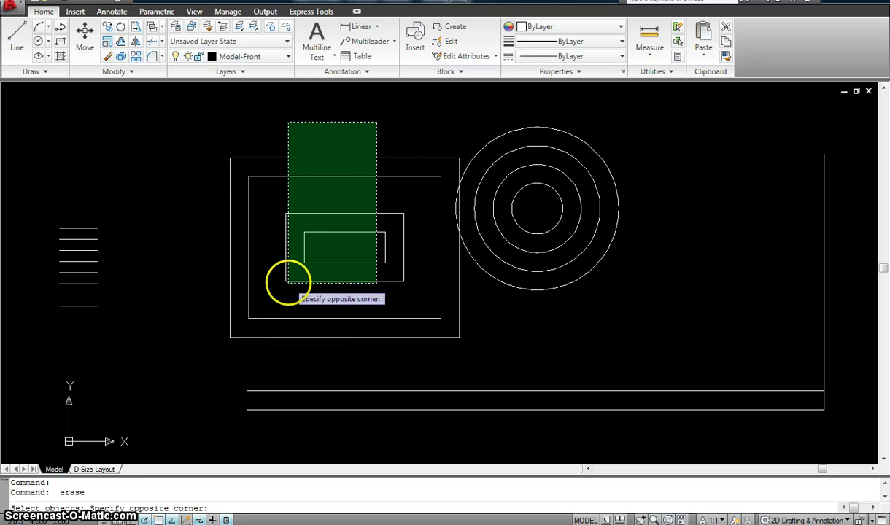
left_click(277, 290)
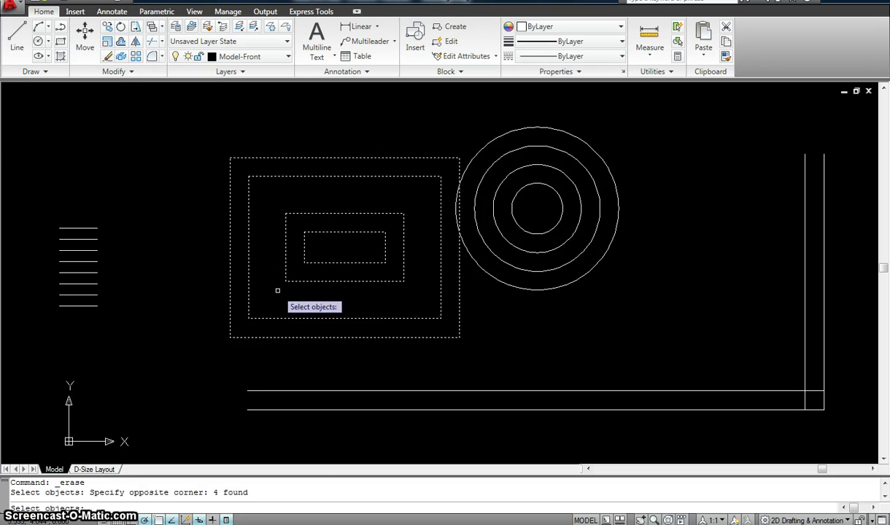
key("Return")
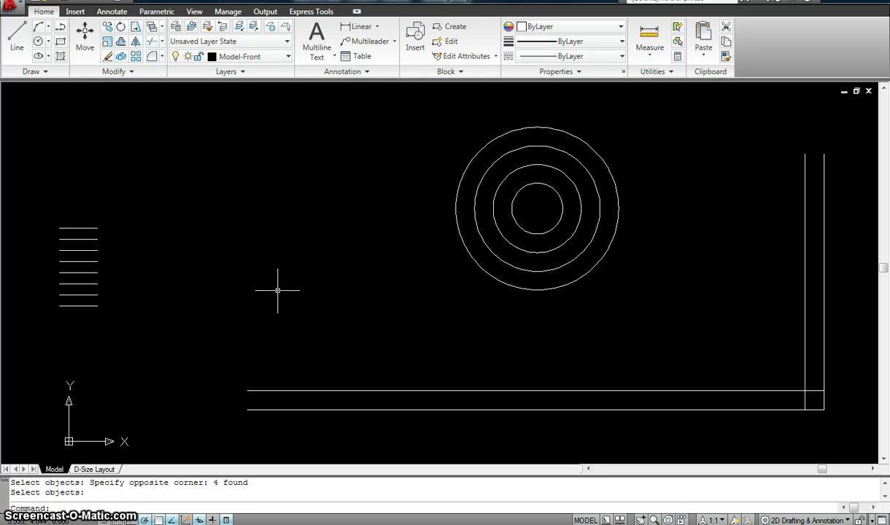
key("ctrl+z")
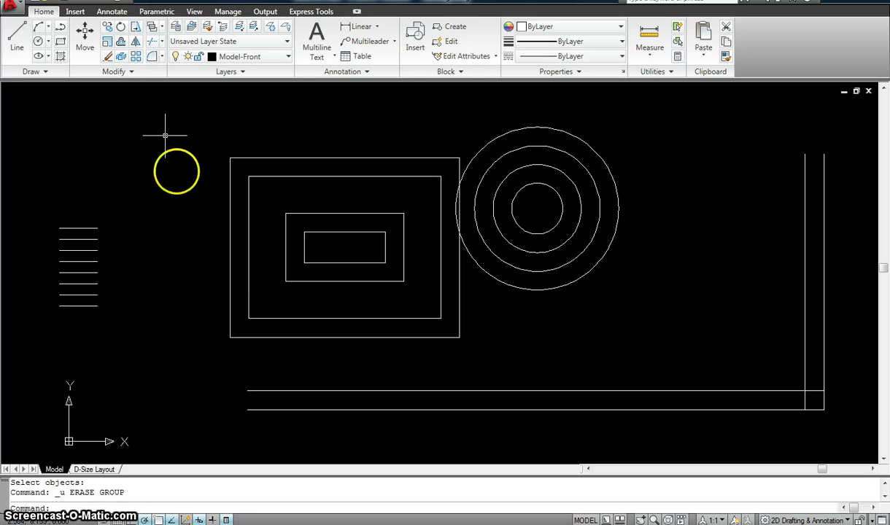
Erase the upper five short parallel lines with a crossing selection that only touches them, and undo the erase.
left_click(108, 56)
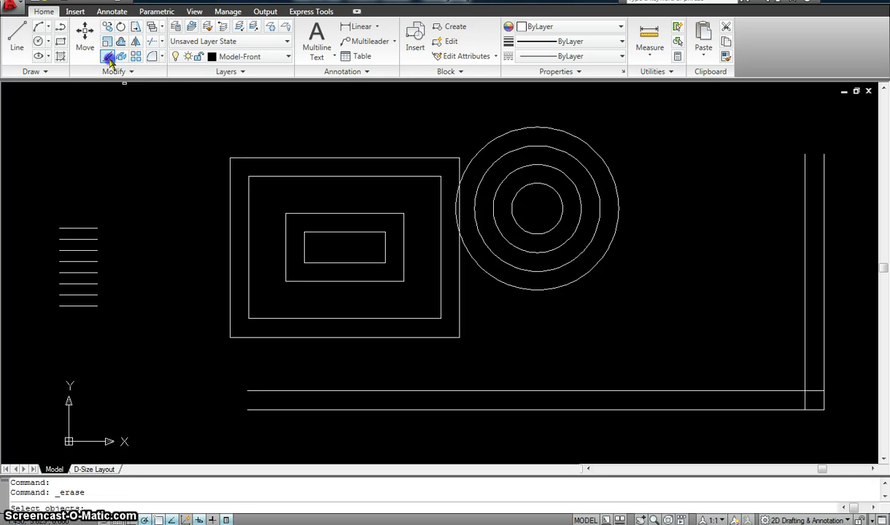
left_click(125, 203)
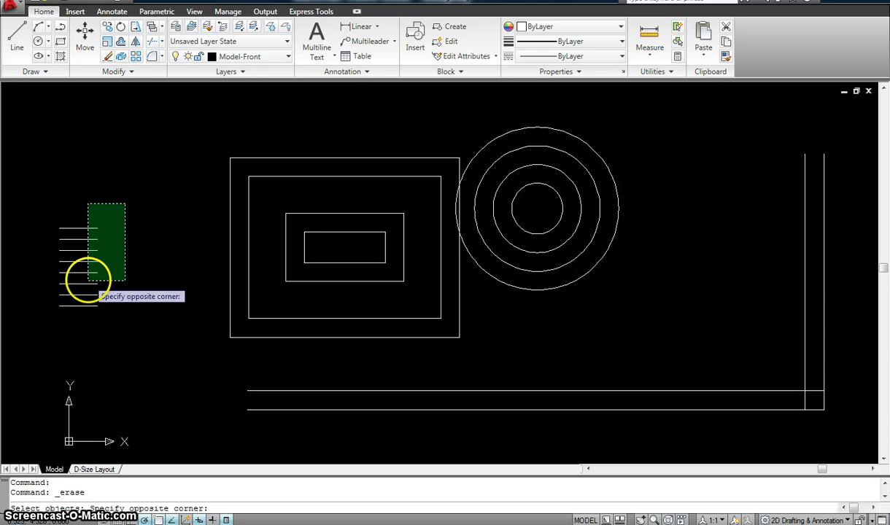
left_click(88, 279)
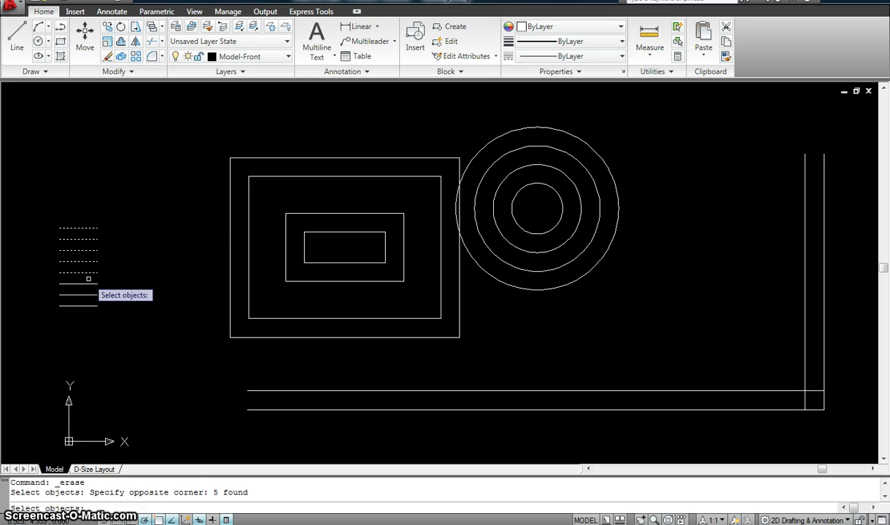
key("Return")
key("ctrl+z")
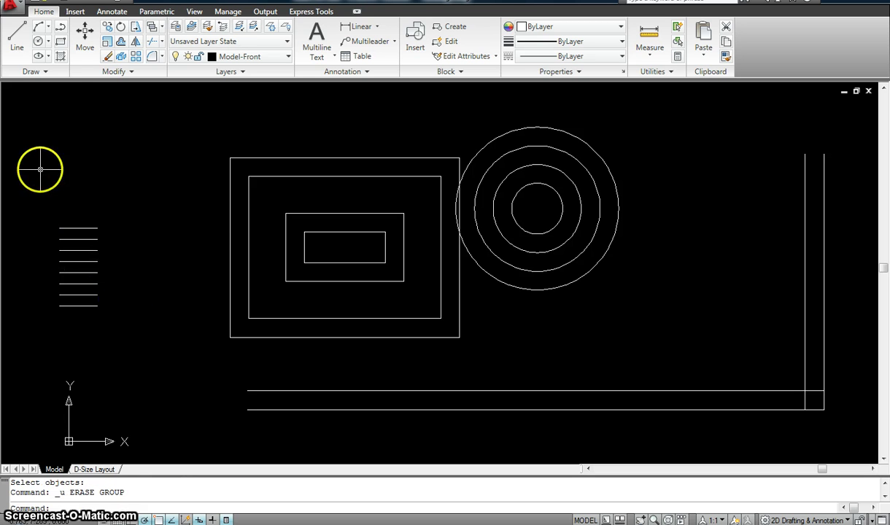
Erase all eight short parallel lines with a window selection that fully encloses them, and undo the erase.
left_click(107, 42)
left_click(35, 188)
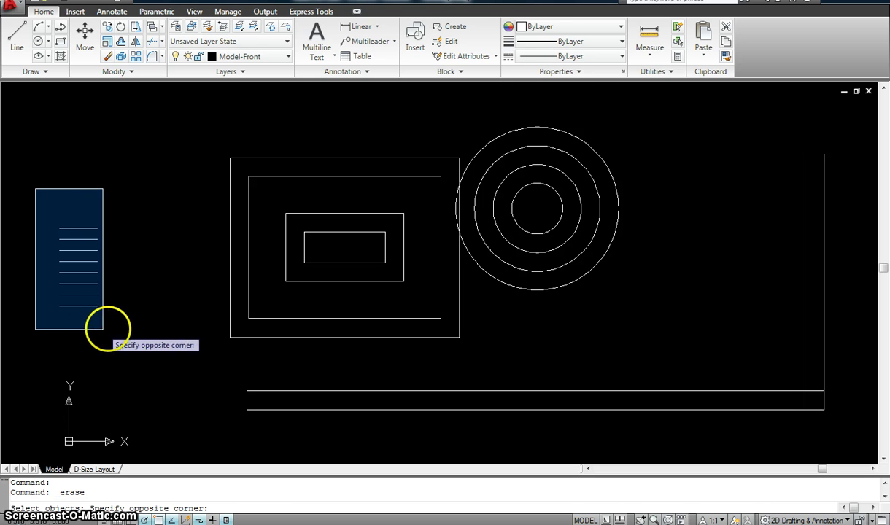
left_click(124, 321)
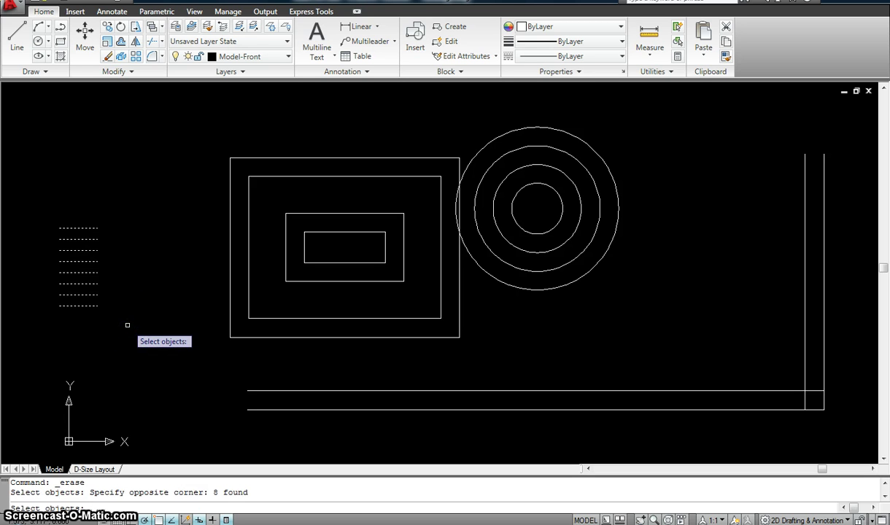
key("Return")
key("ctrl+z")
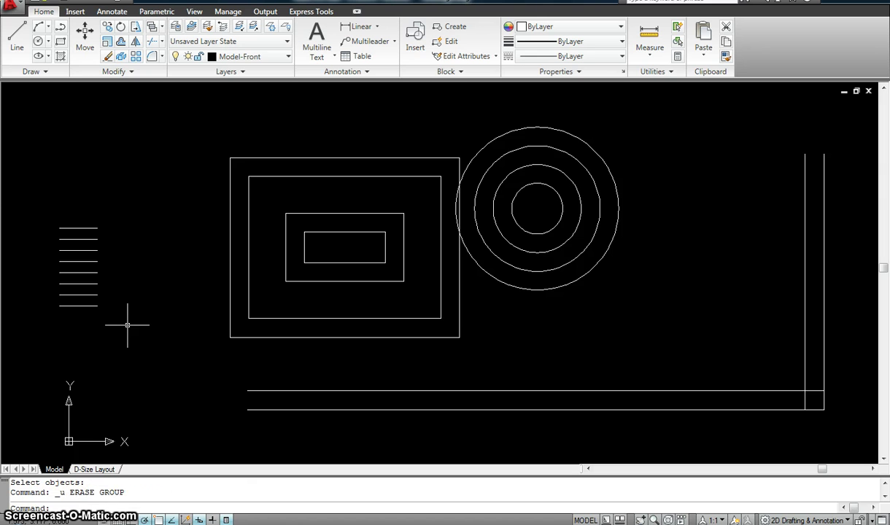
key("Escape")
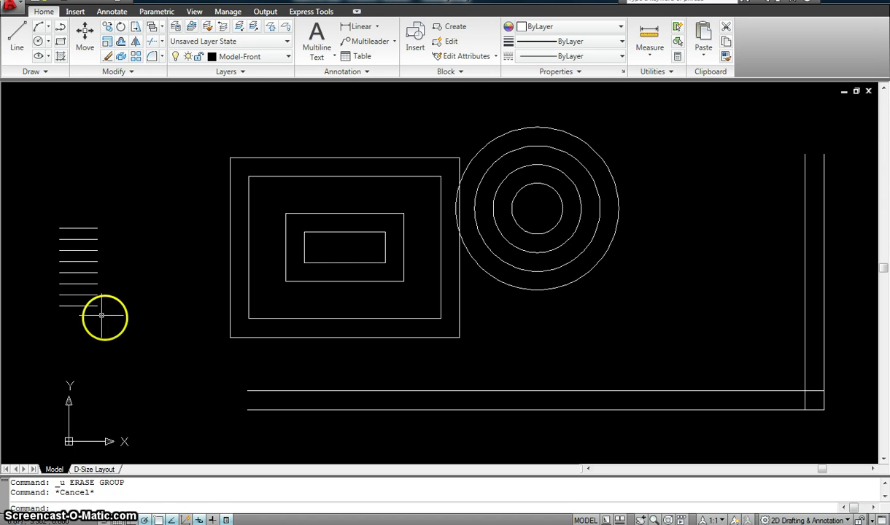
Select the upper four short lines with a crossing window before deleting them, and undo the deletion.
left_click(118, 181)
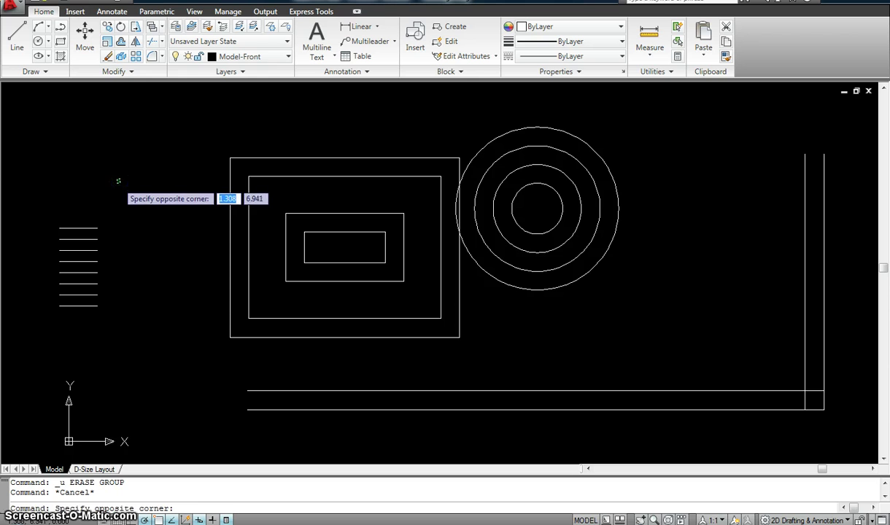
key("Escape")
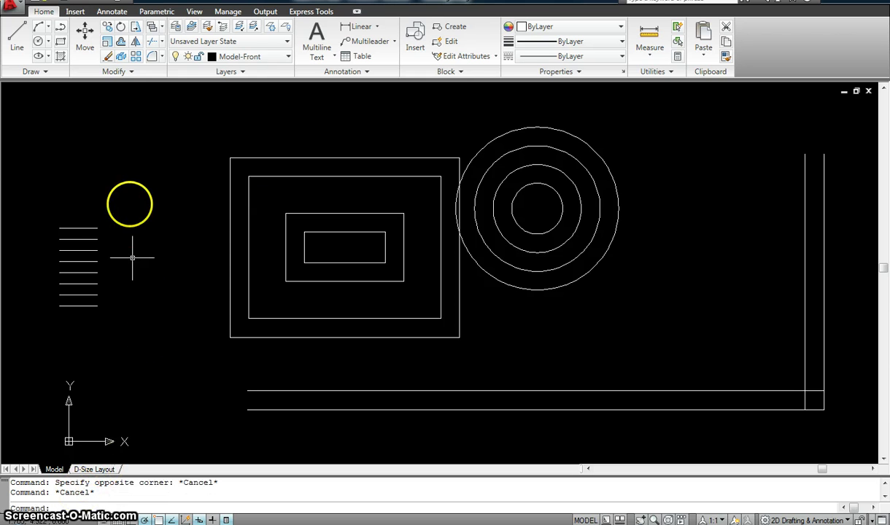
left_click(131, 189)
left_click(75, 267)
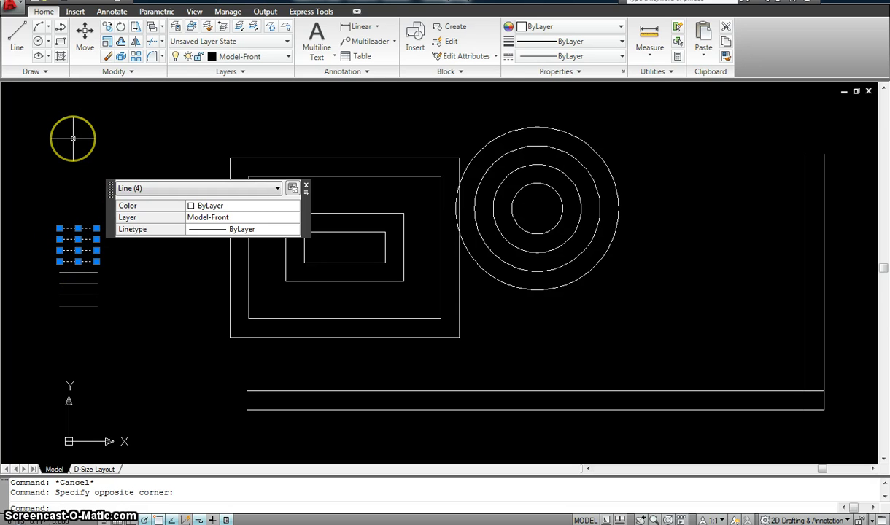
key("Delete")
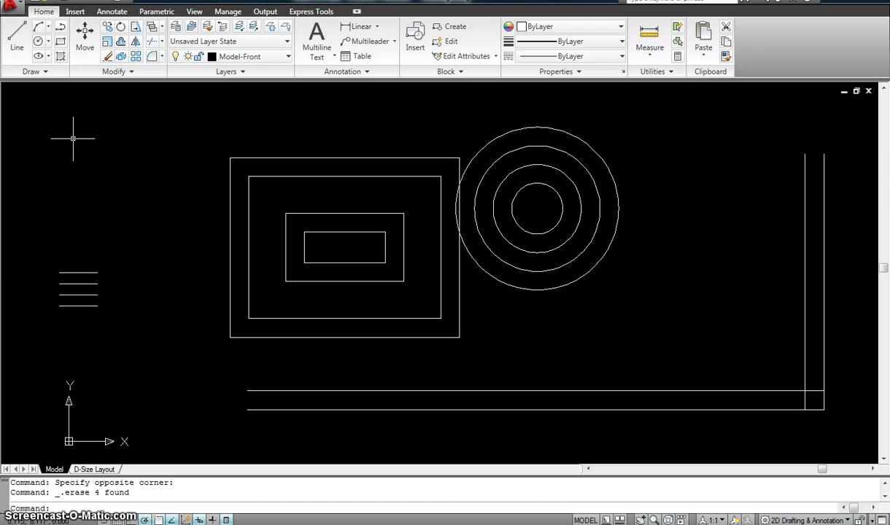
key("ctrl+z")
Preselect the top three short lines with a crossing window, delete them and undo the deletion.
left_click(104, 178)
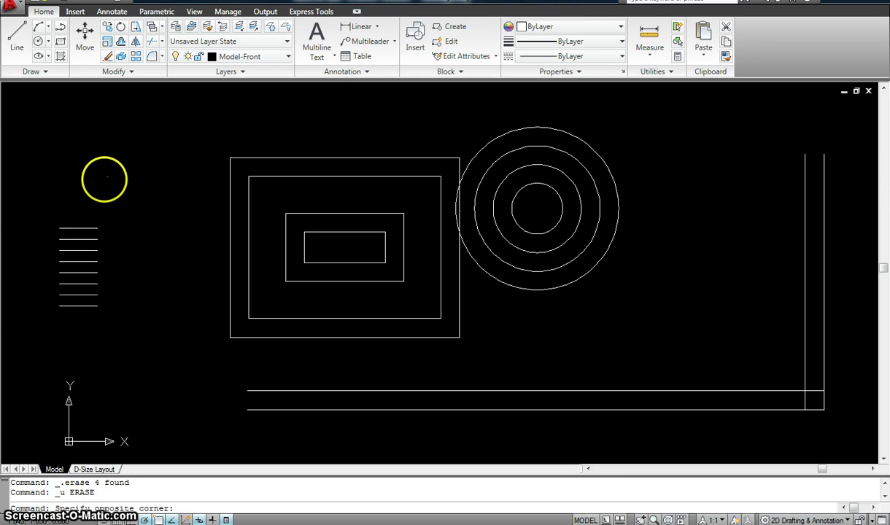
left_click(75, 255)
key("Delete")
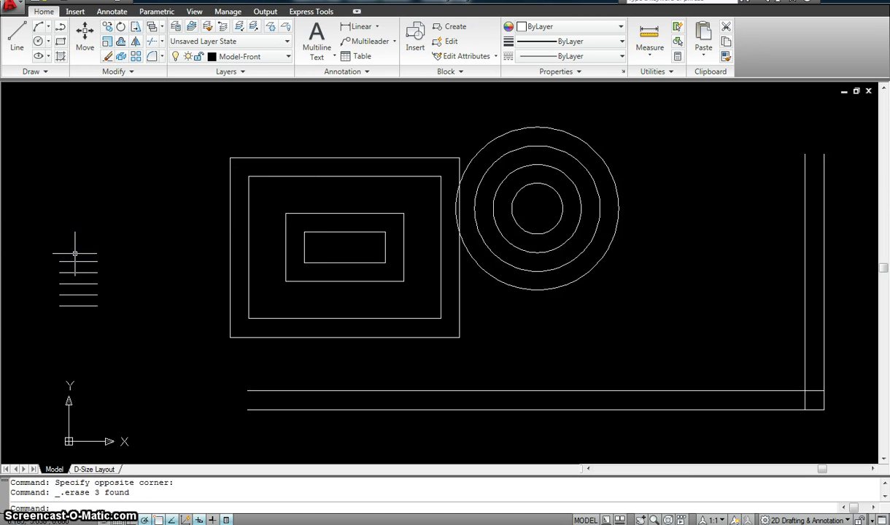
key("ctrl+z")
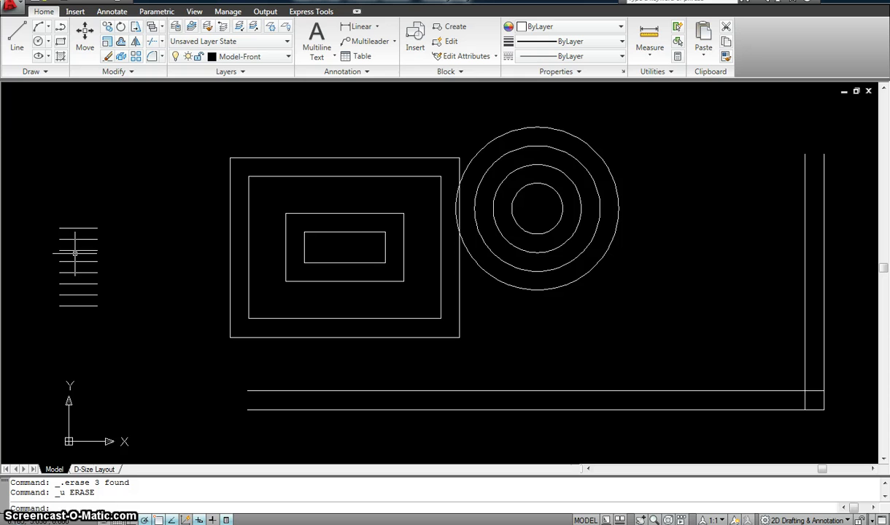
Start the Erase command first, remove the upper five short lines with a crossing selection, and undo the erase.
left_click(107, 59)
left_click(124, 178)
left_click(79, 275)
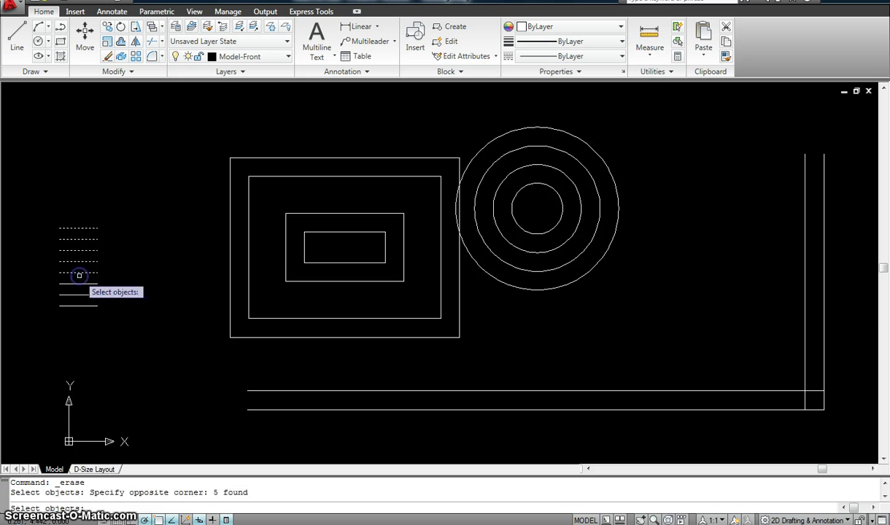
key("Return")
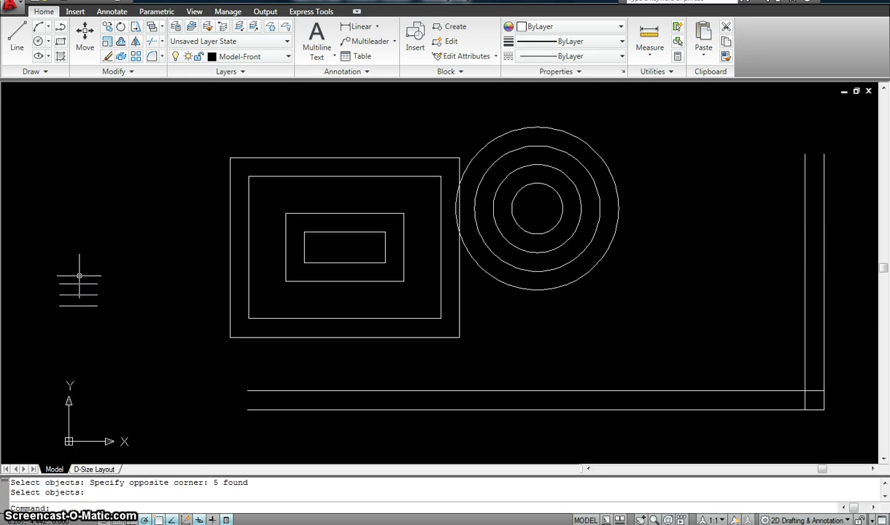
key("ctrl+z")
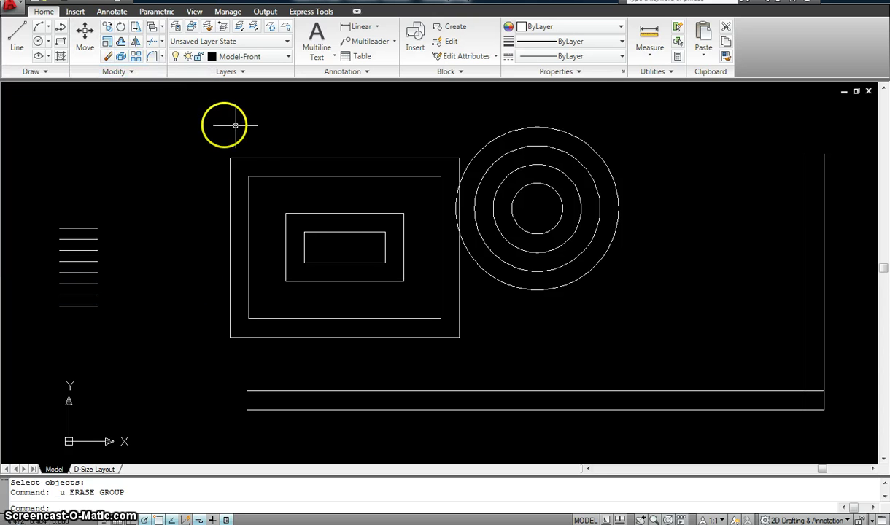
key("Escape")
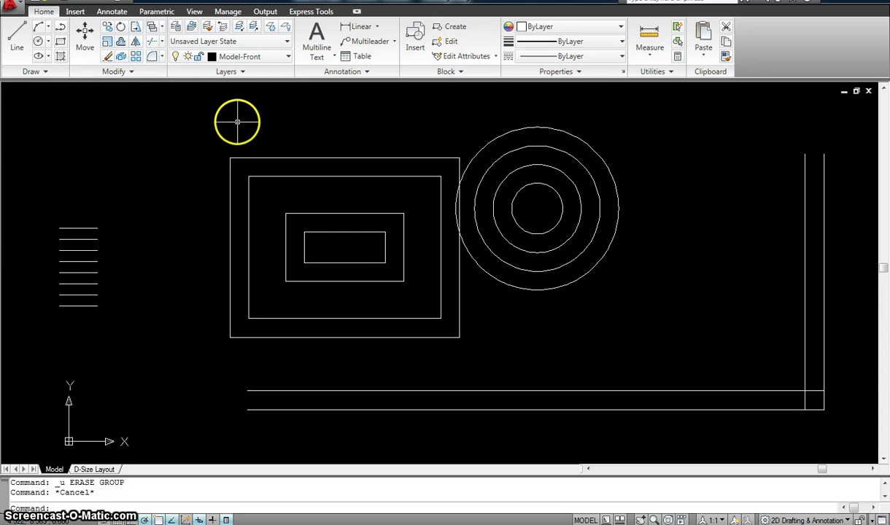
Select the outermost rectangle to check whether its sides form a single object, and clear the selection.
left_click(274, 157)
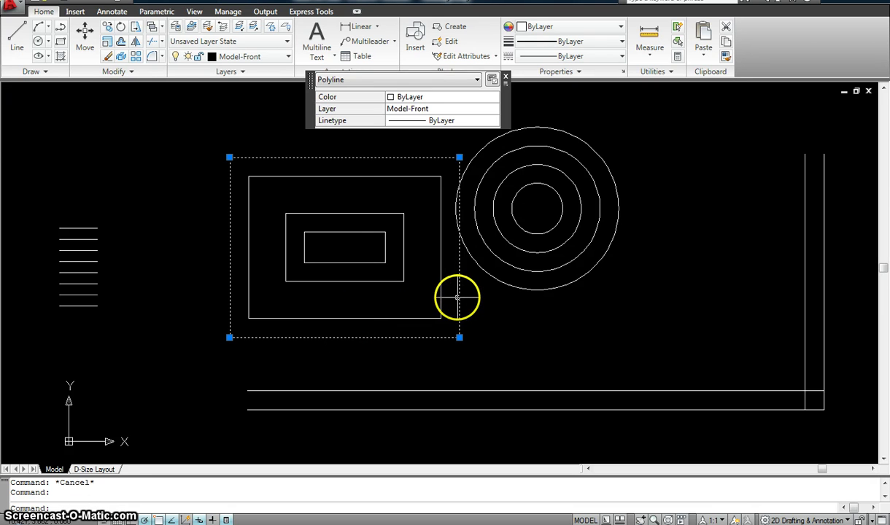
left_click(325, 157)
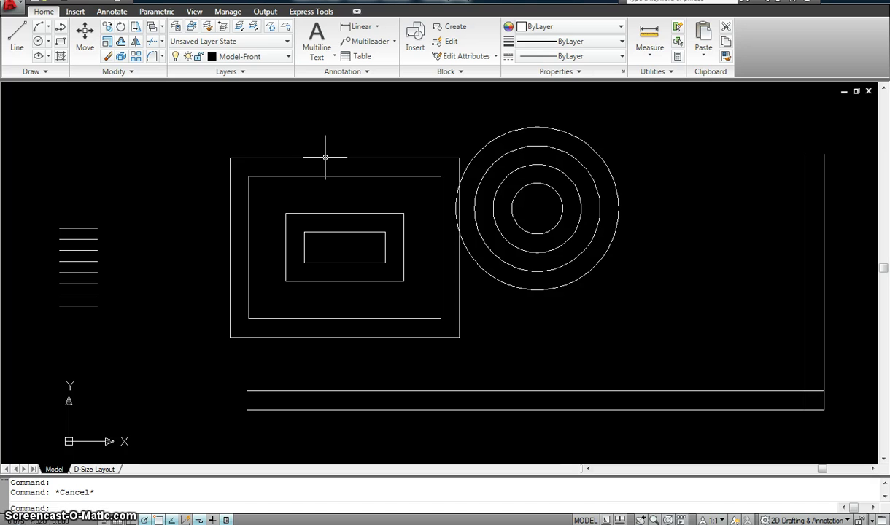
left_click(316, 144)
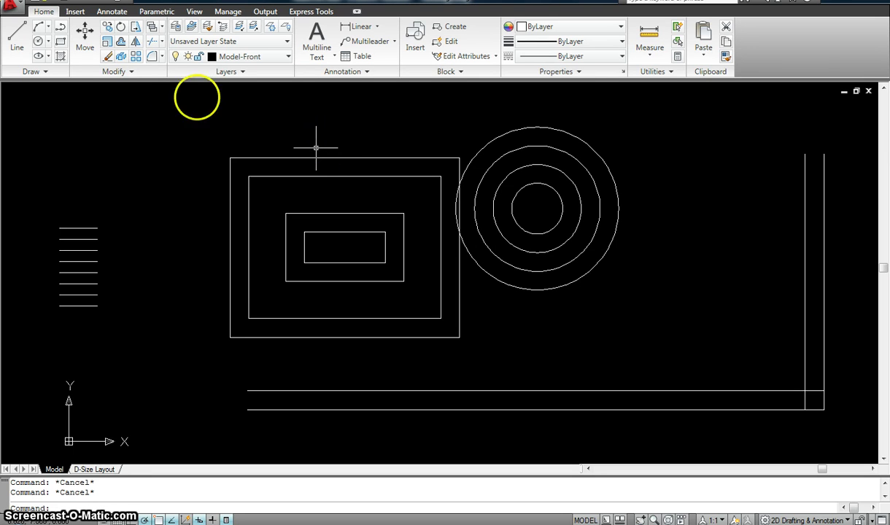
key("Escape")
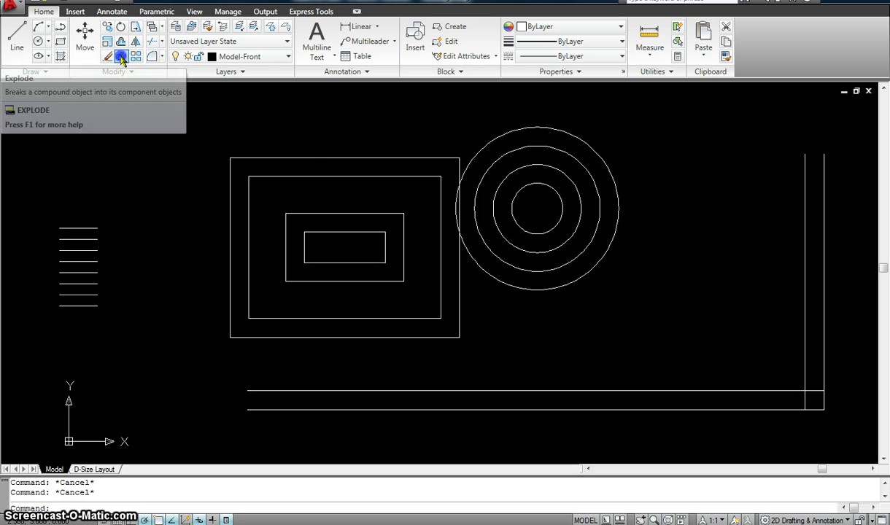
Explode the outermost rectangle into its component lines.
left_click(121, 57)
left_click(258, 157)
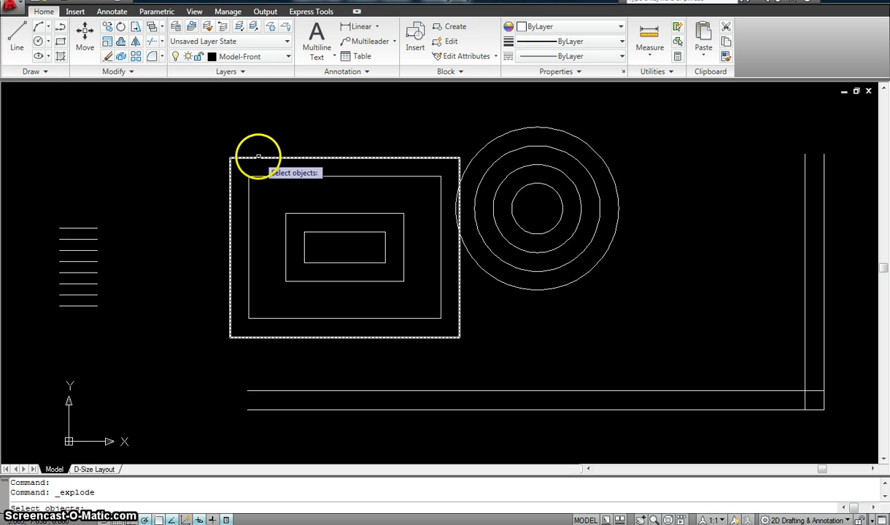
left_click(259, 157)
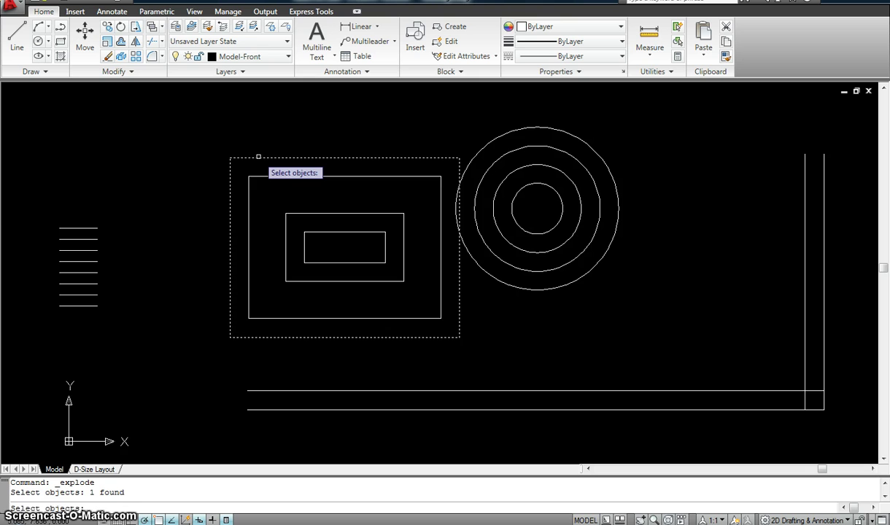
key("Return")
Select the outermost rectangle's upper edge and its left edge one at a time to check that they are separate objects.
left_click(286, 157)
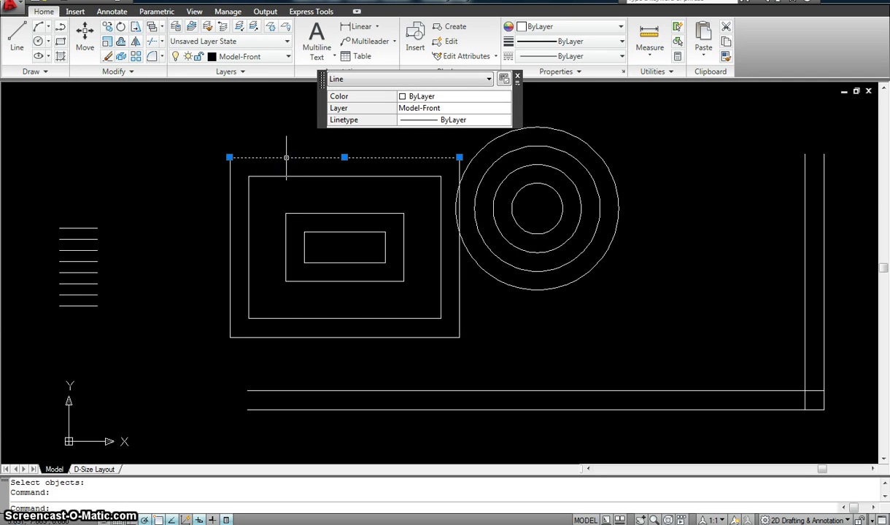
key("Escape")
left_click(231, 191)
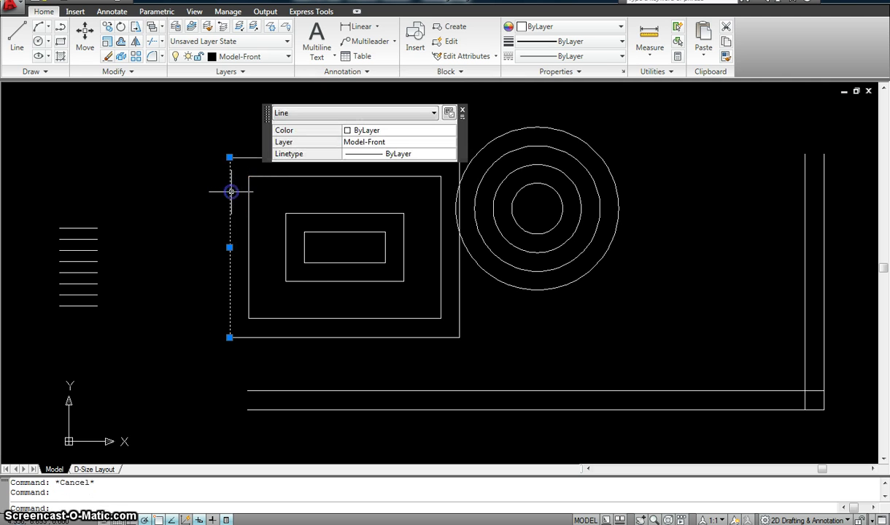
Select the outermost rectangle's lower edge and its right edge one at a time to check that they are separate objects.
key("Escape")
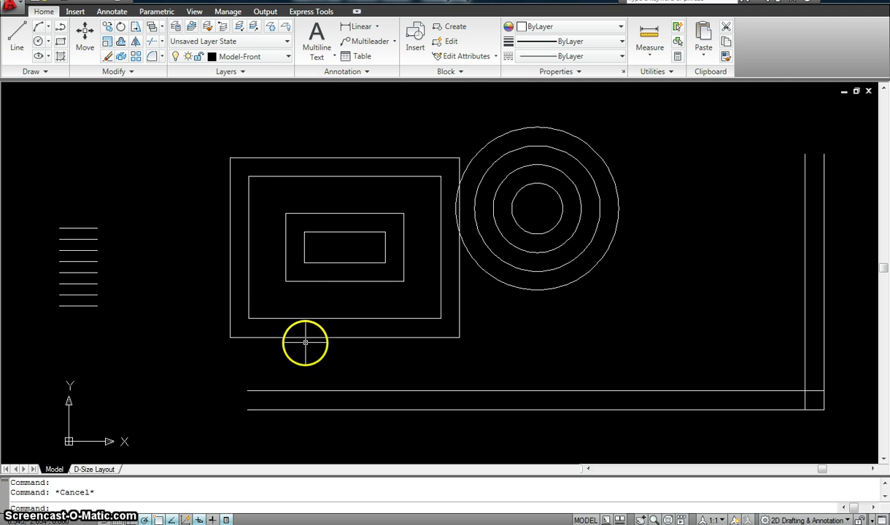
left_click(305, 338)
key("Escape")
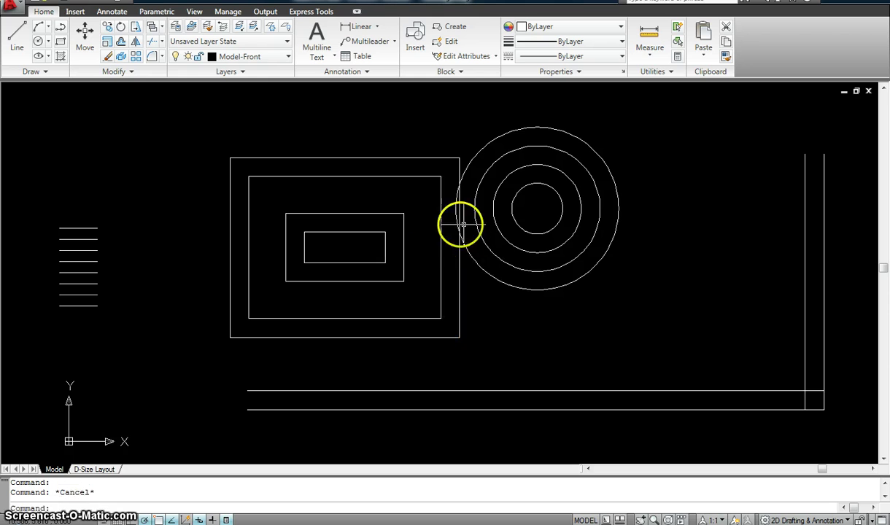
left_click(461, 263)
key("Escape")
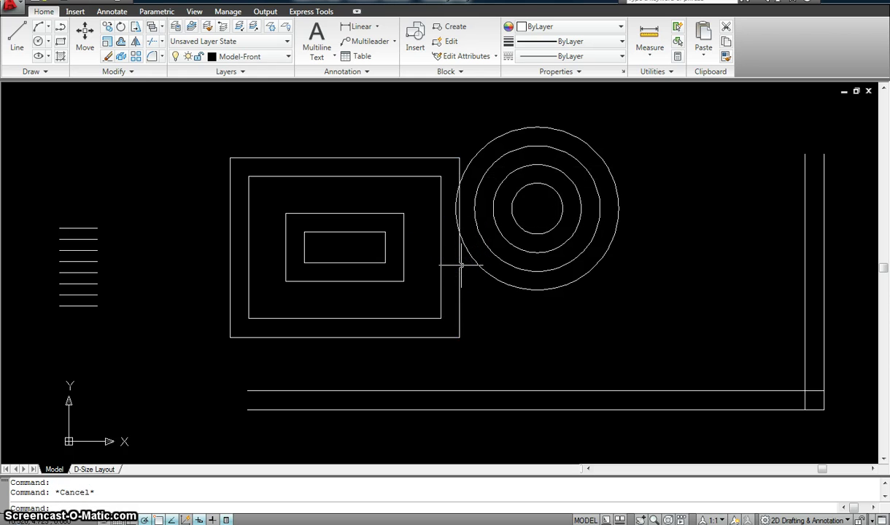
Select each of the three inner rectangles one at a time to check whether each is a single object.
left_click(374, 319)
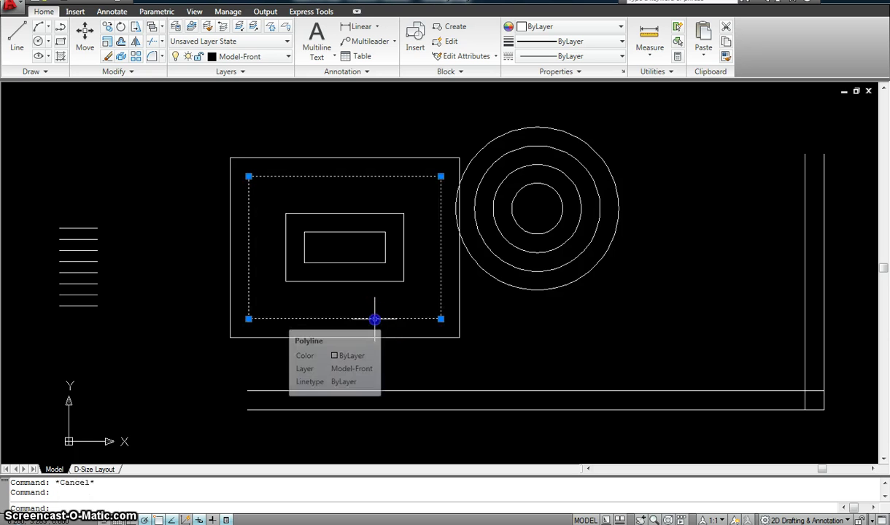
key("Escape")
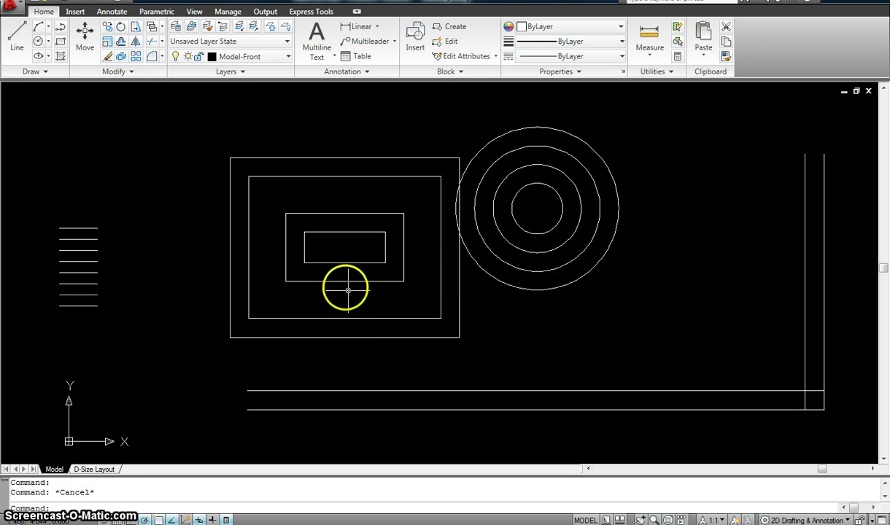
left_click(340, 281)
key("Escape")
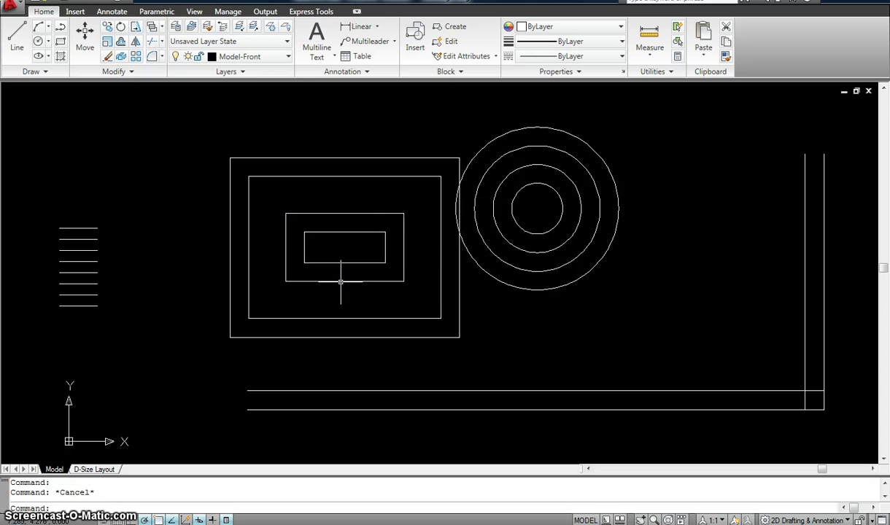
left_click(333, 261)
key("Escape")
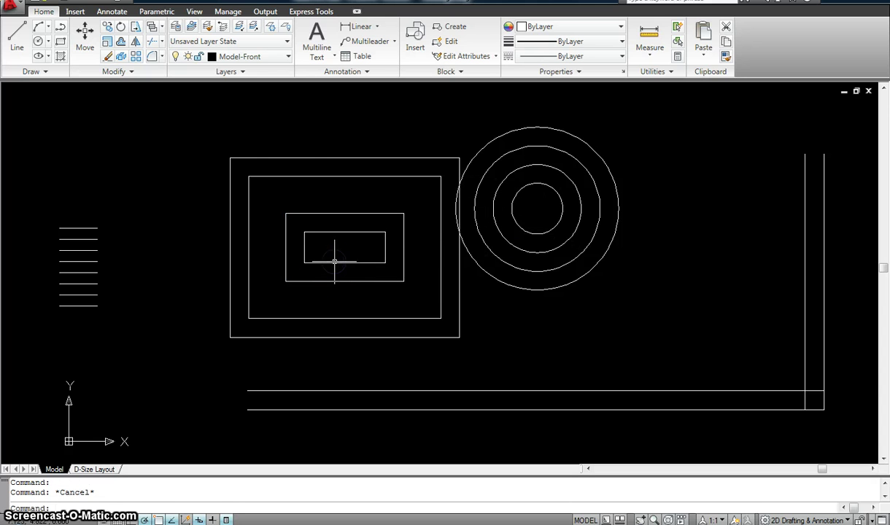
Select the outermost rectangle's edges together to check them as individual lines, and clear the selection.
left_click(283, 157)
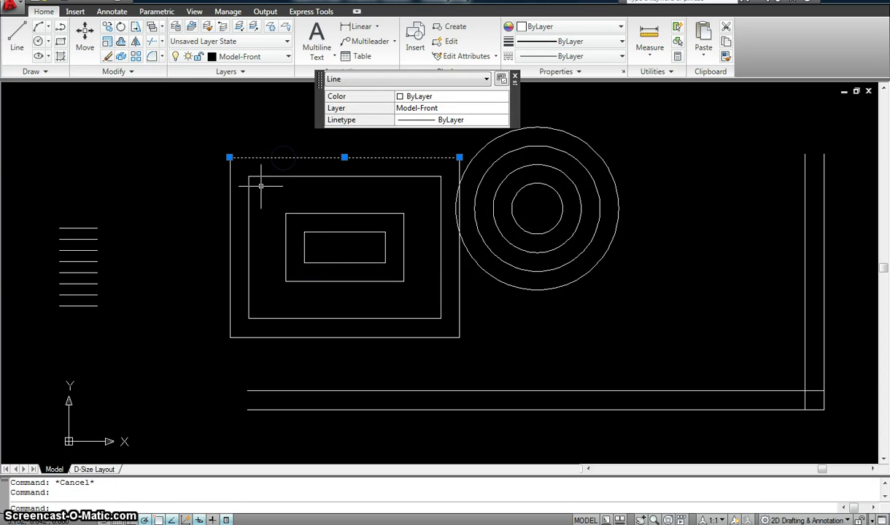
left_click(232, 207)
left_click(294, 304)
left_click(303, 334)
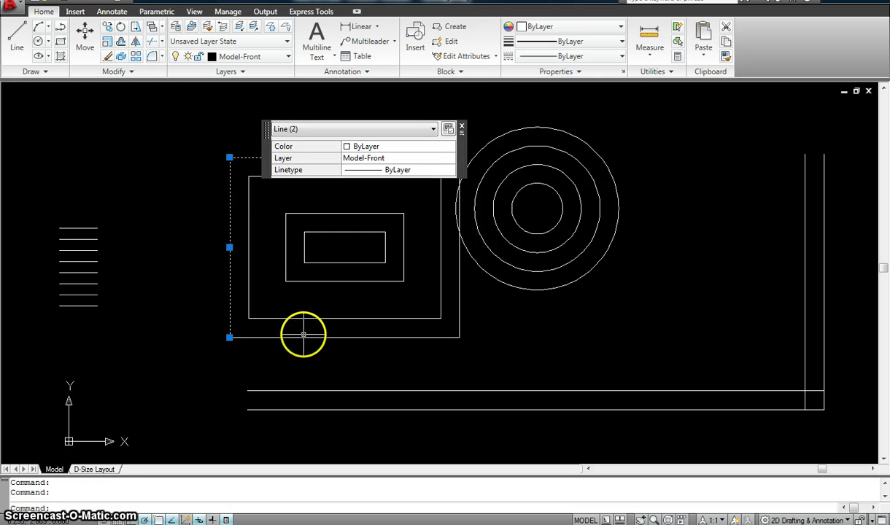
left_click(430, 337)
key("Escape")
key("Escape")
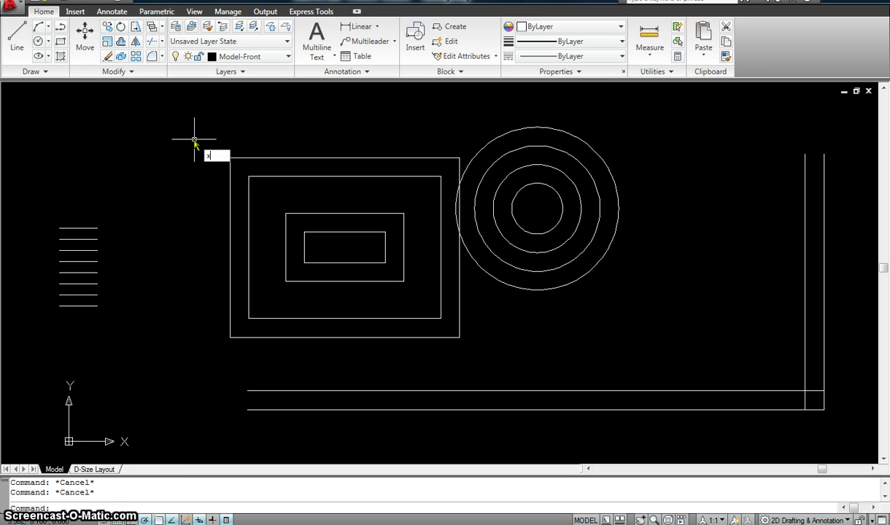
Explode the two smallest rectangles together into their component lines.
key("Return")
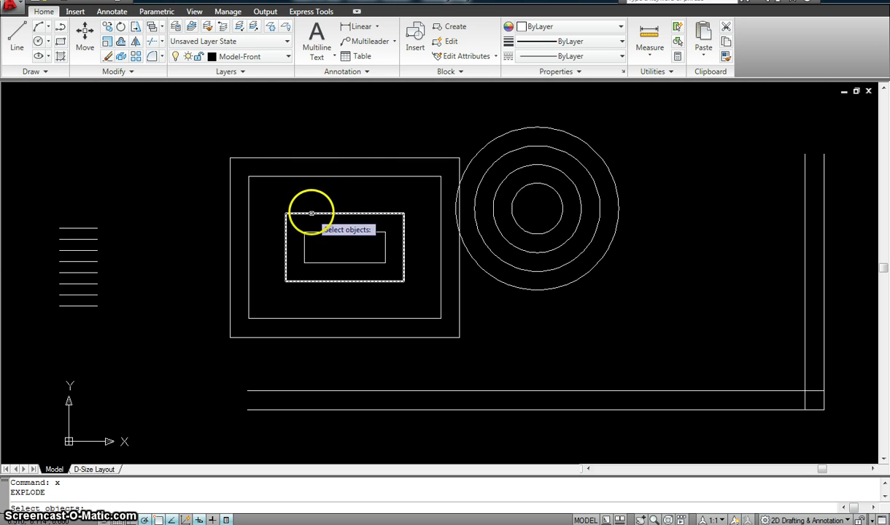
left_click(324, 193)
left_click(317, 237)
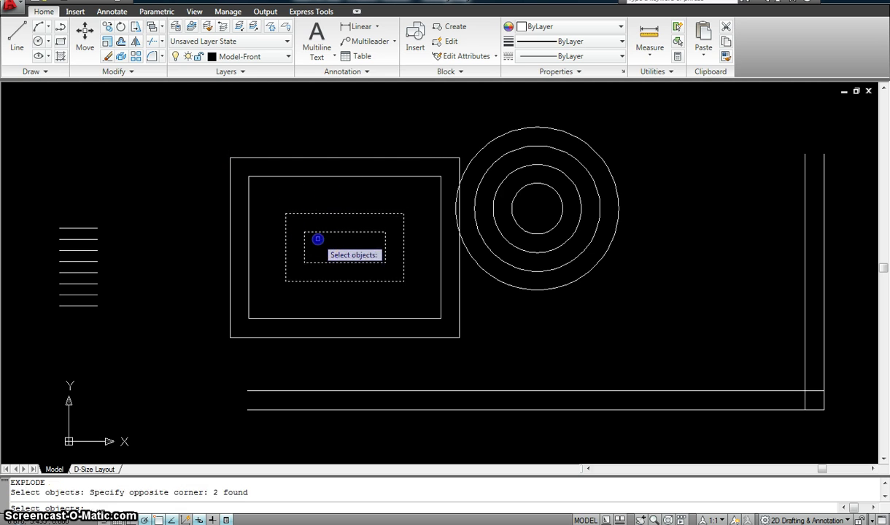
right_click(318, 235)
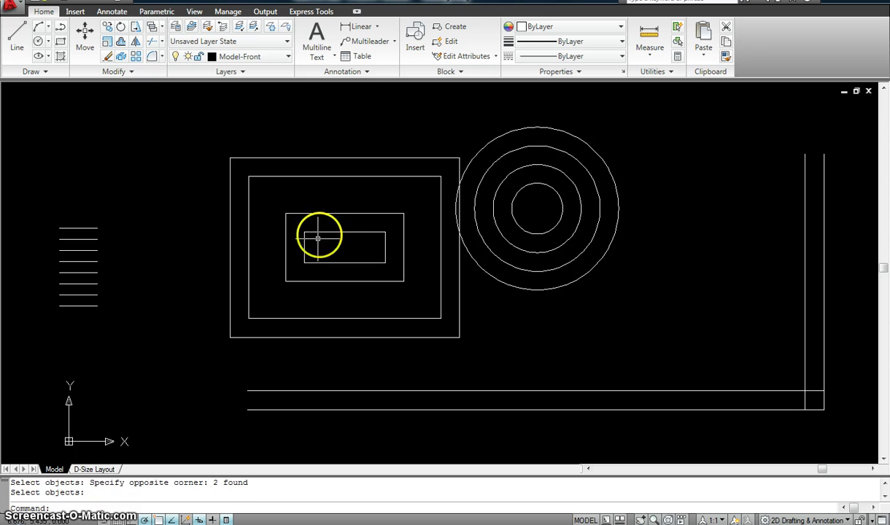
Select several edges of the two smallest rectangles, then the second-largest rectangle, to compare exploded and unexploded objects, and clear the selections.
left_click(327, 213)
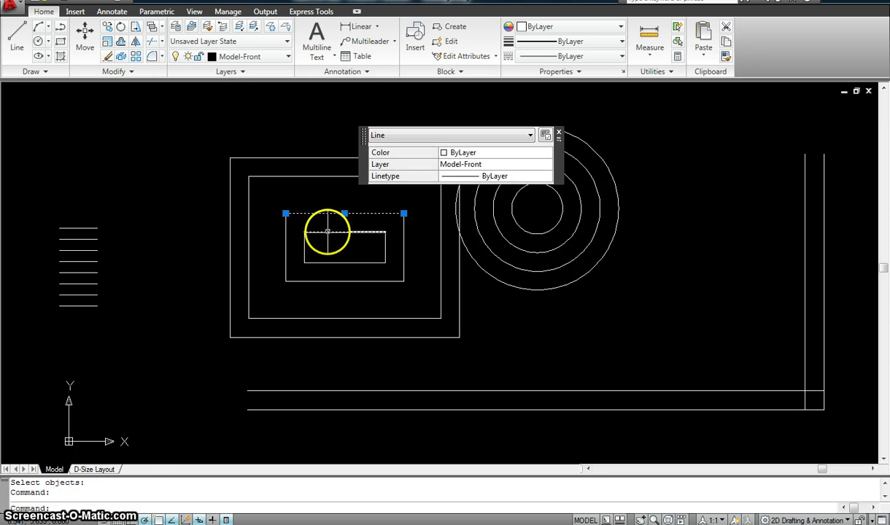
left_click(325, 232)
left_click(321, 262)
left_click(305, 248)
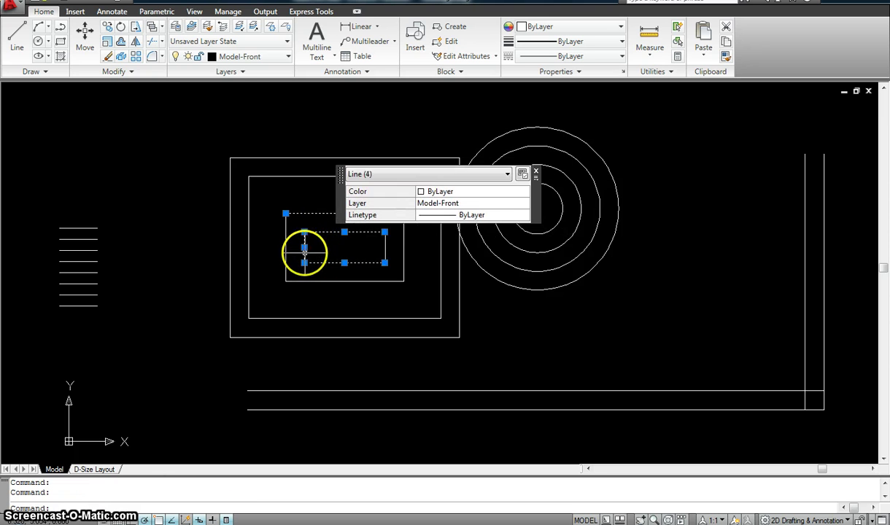
left_click(285, 251)
key("Escape")
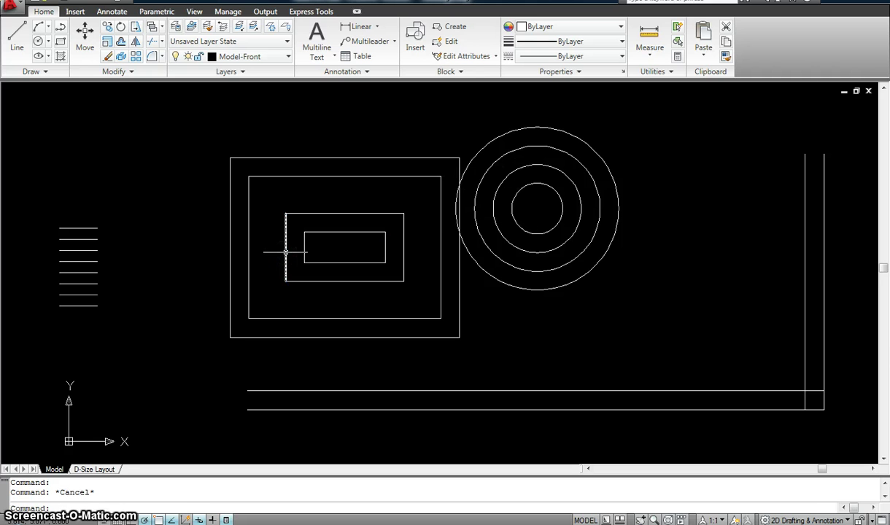
left_click(248, 227)
key("Escape")
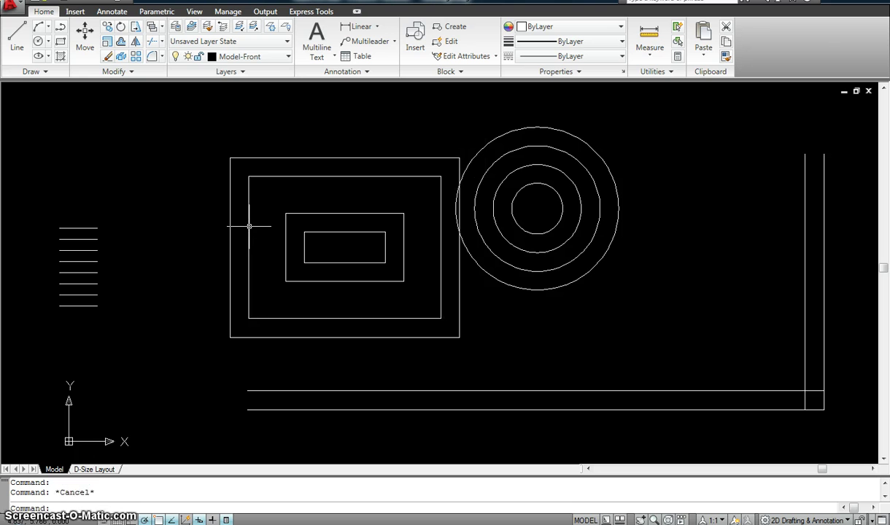
Try to explode the outermost circle, selecting it before and after to check its object type.
left_click(531, 290)
key("Escape")
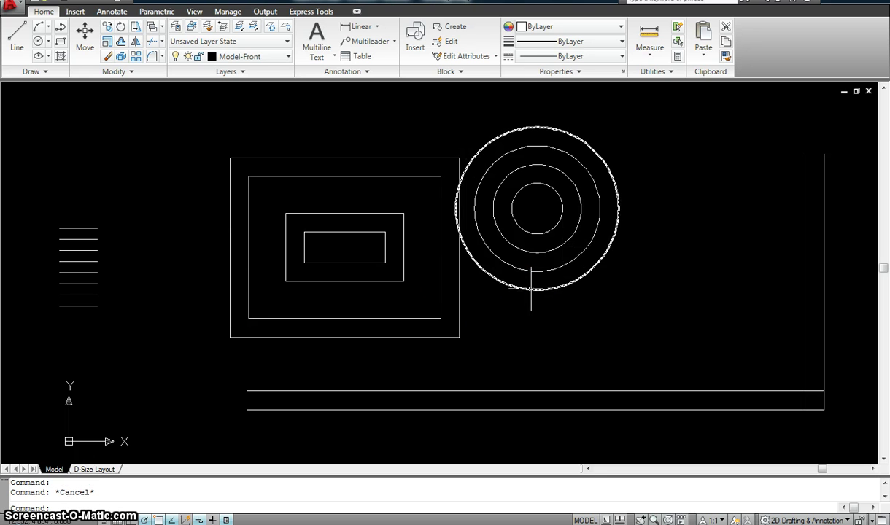
type("x")
key("Return")
left_click(527, 288)
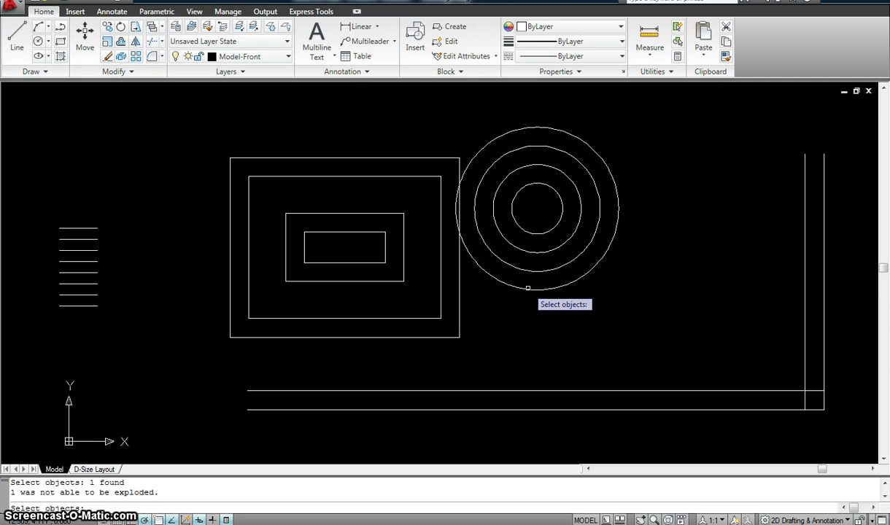
key("Return")
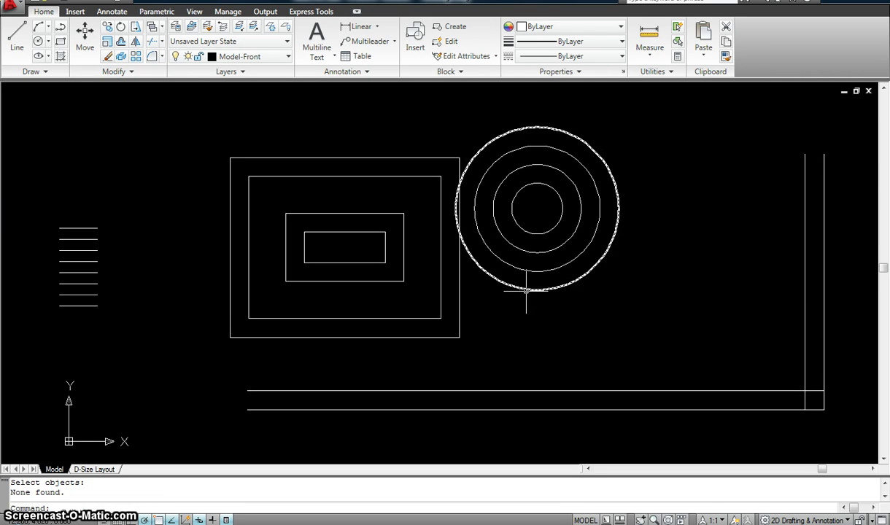
left_click(527, 288)
key("Escape")
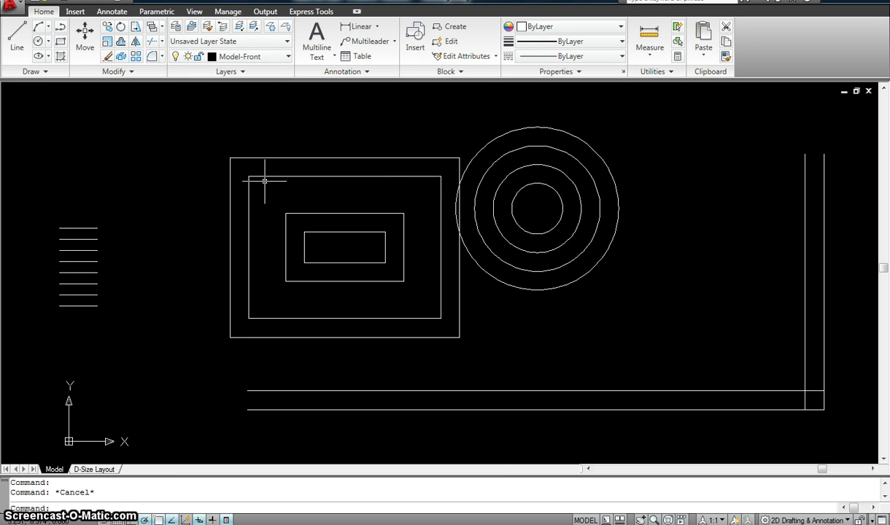
mouse_move(258, 179)
left_mouse_down()
mouse_move(225, 155)
mouse_move(190, 86)
left_mouse_up()
left_click_drag(190, 86, 242, 181)
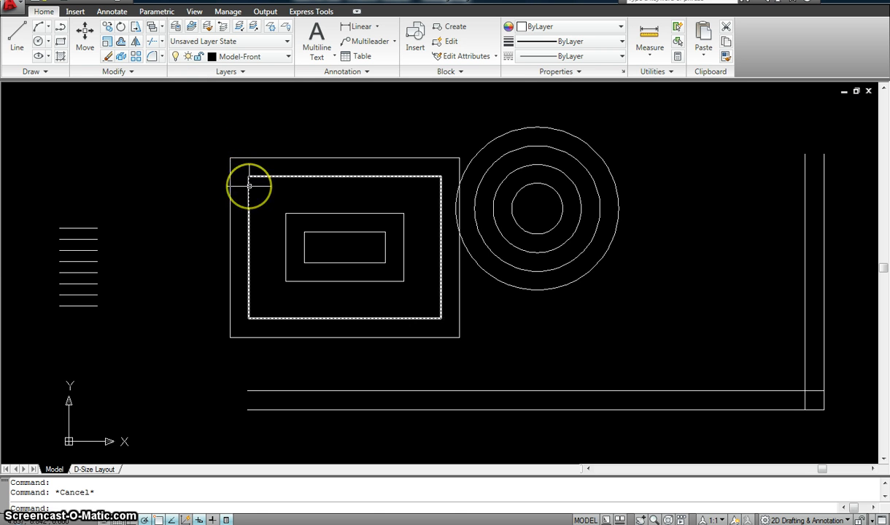
mouse_move(233, 176)
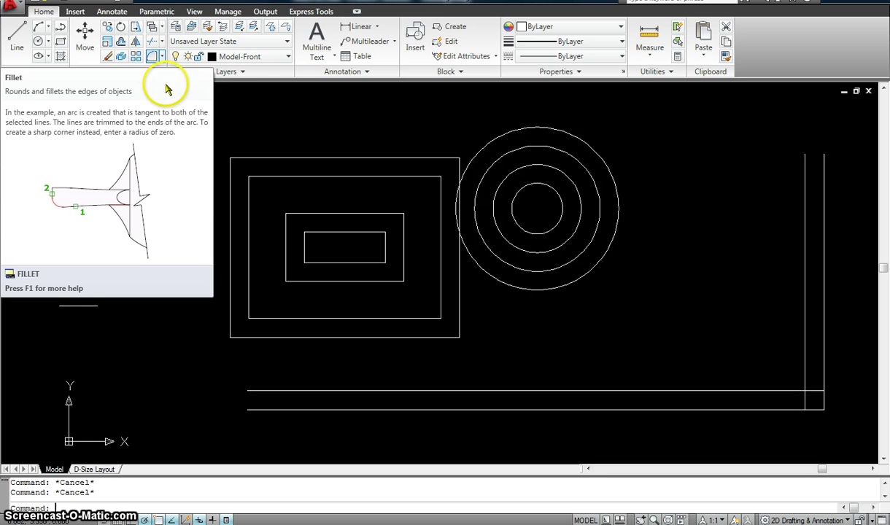
Select the outermost rectangle's upper edge and then its left edge to identify the two lines meeting at the corner.
left_click(254, 157)
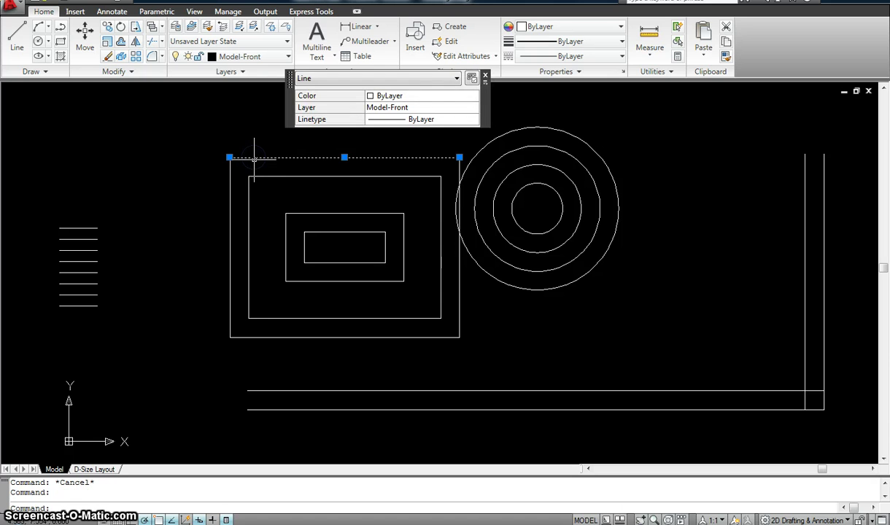
key("Escape")
left_click(229, 186)
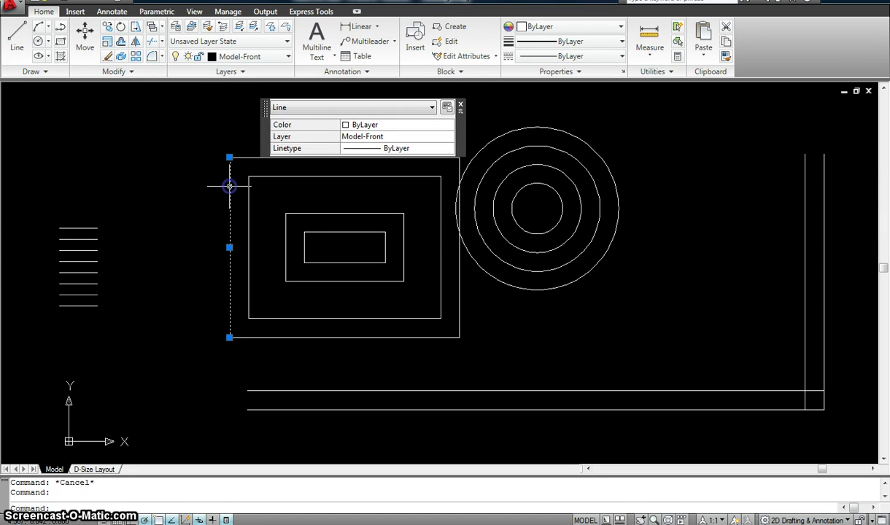
key("Escape")
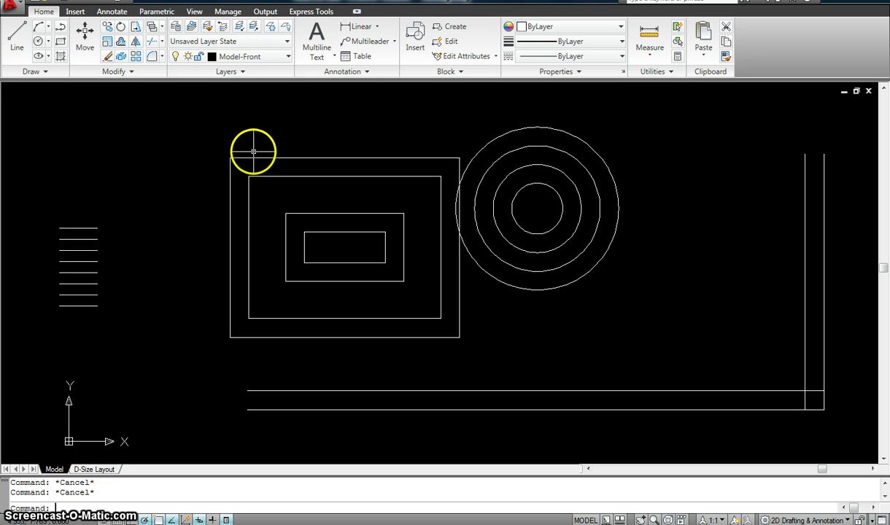
Fillet the outermost rectangle's upper-left corner between its upper and left edges with a radius of .5.
left_click(151, 58)
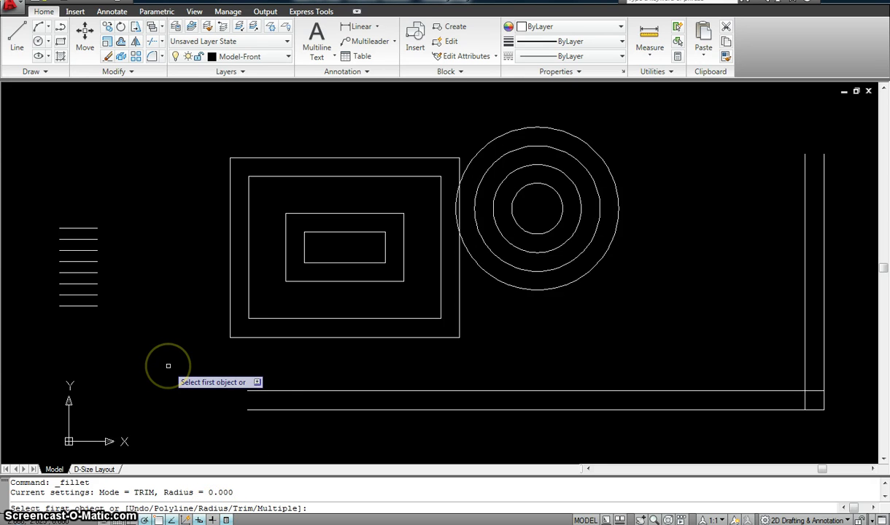
key("Return")
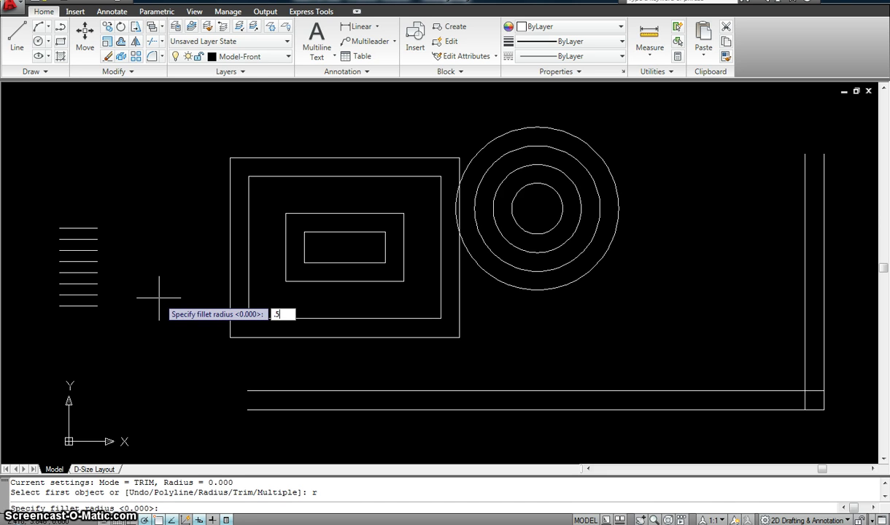
key("Return")
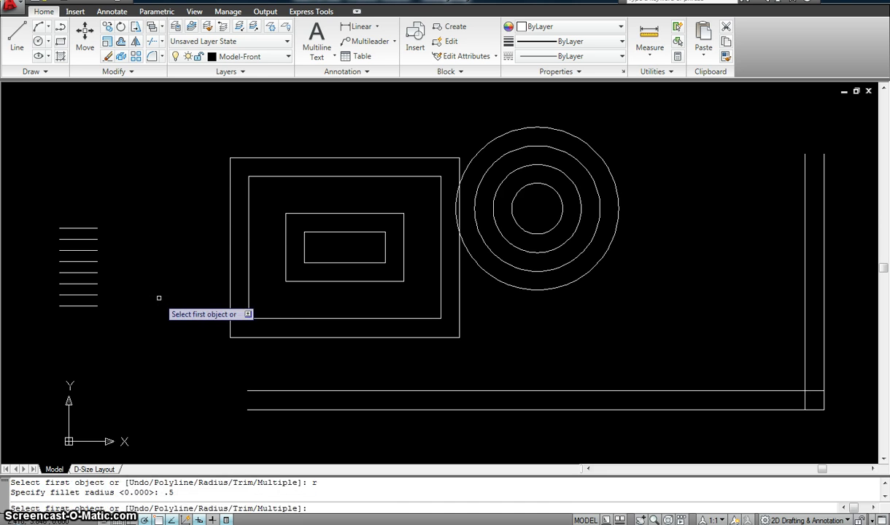
left_click(267, 157)
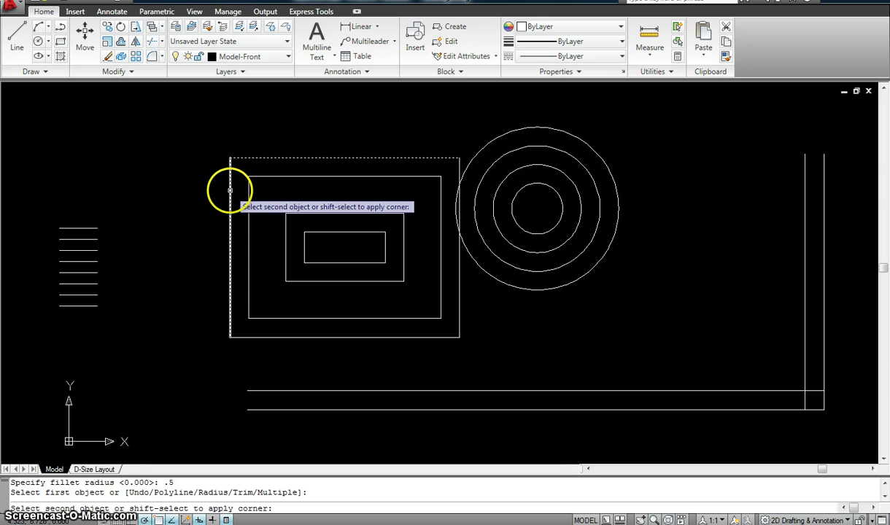
left_click(230, 189)
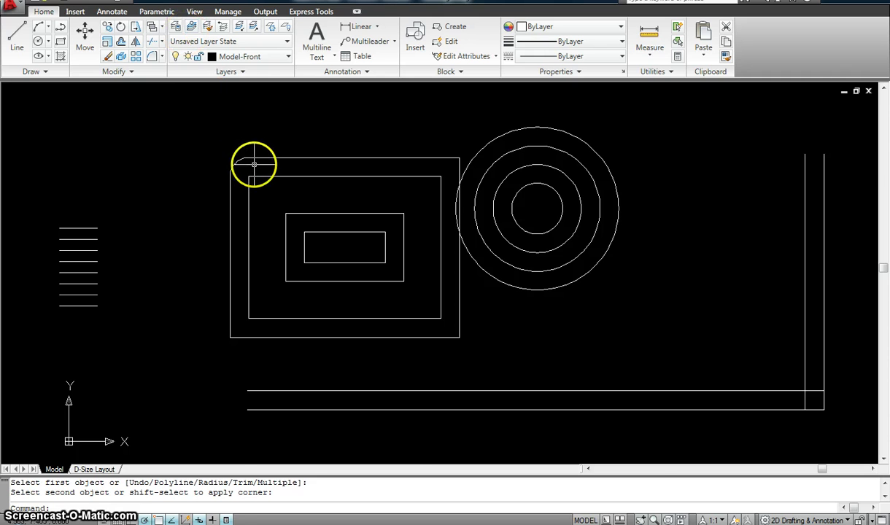
Examine the rounded upper-left corner of the outermost rectangle up close, selecting its arc to check the object type and clearing the selection.
scroll(223, 155, "up", 6)
scroll(224, 156, "up", 3)
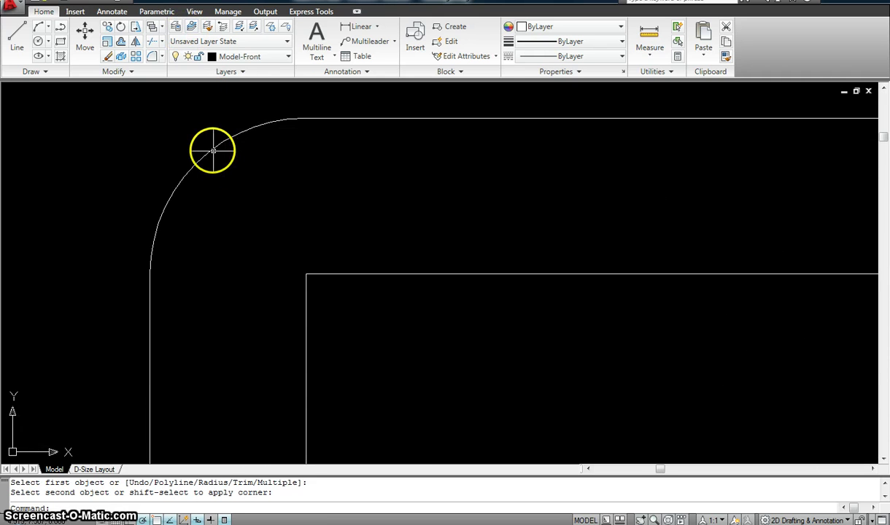
left_click(212, 151)
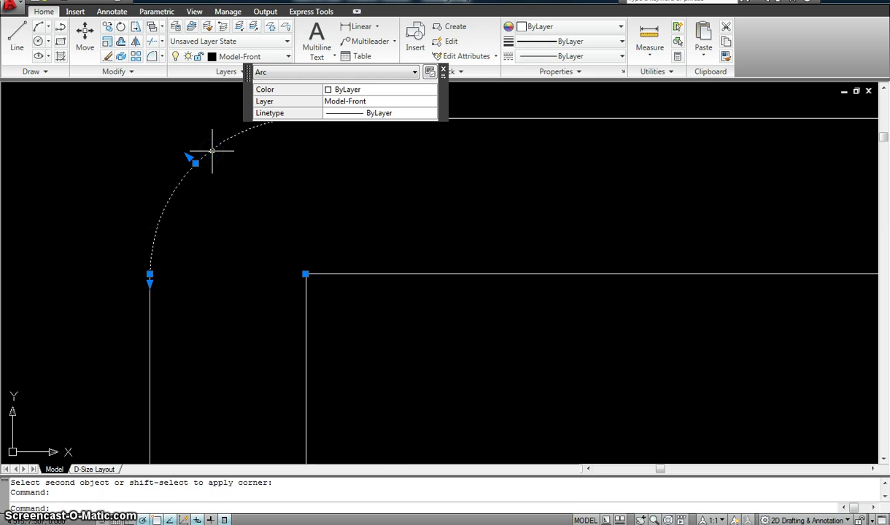
key("Escape")
scroll(219, 155, "down", 6)
scroll(250, 188, "up", 4)
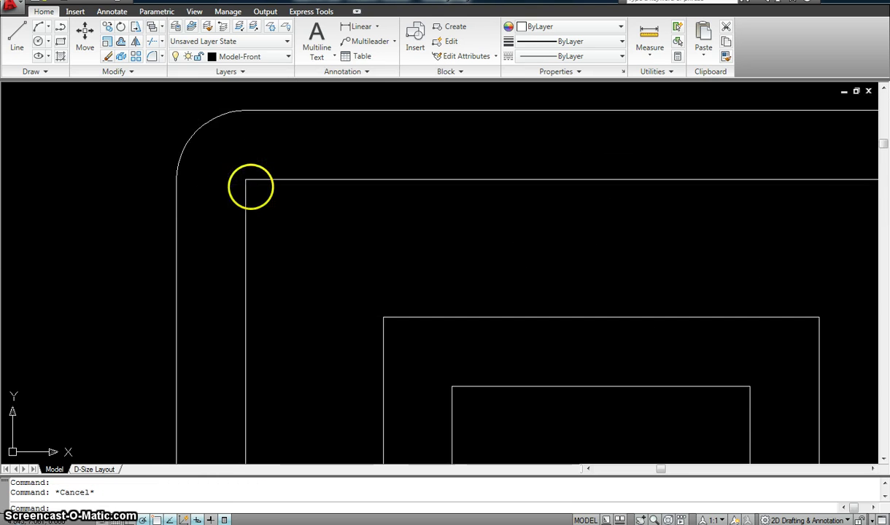
scroll(235, 160, "down", 3)
scroll(236, 184, "down", 3)
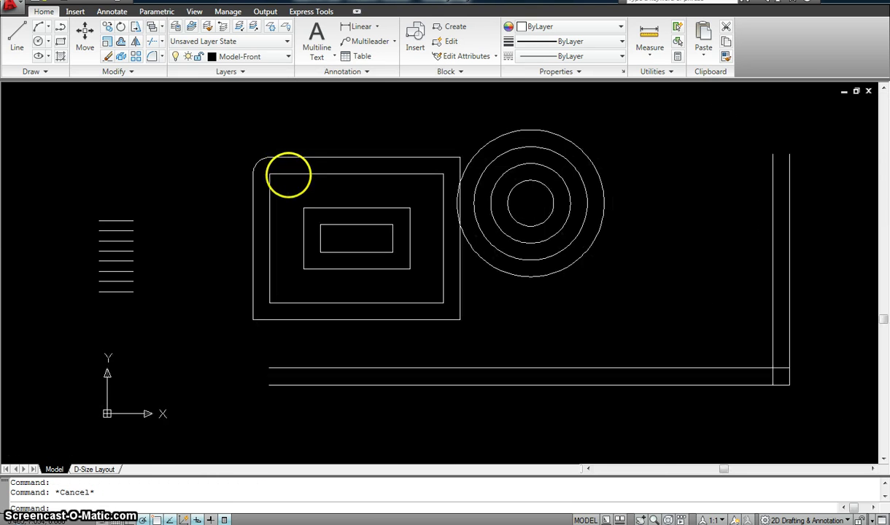
Fillet the upper-left and lower-left corners of the second-largest rectangle with the .5 radius.
middle_click_drag(288, 175, 270, 180)
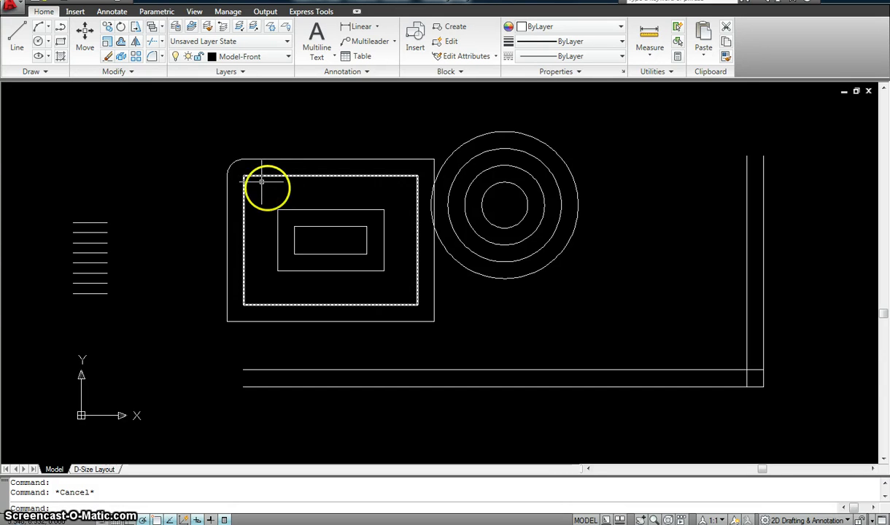
key("Return")
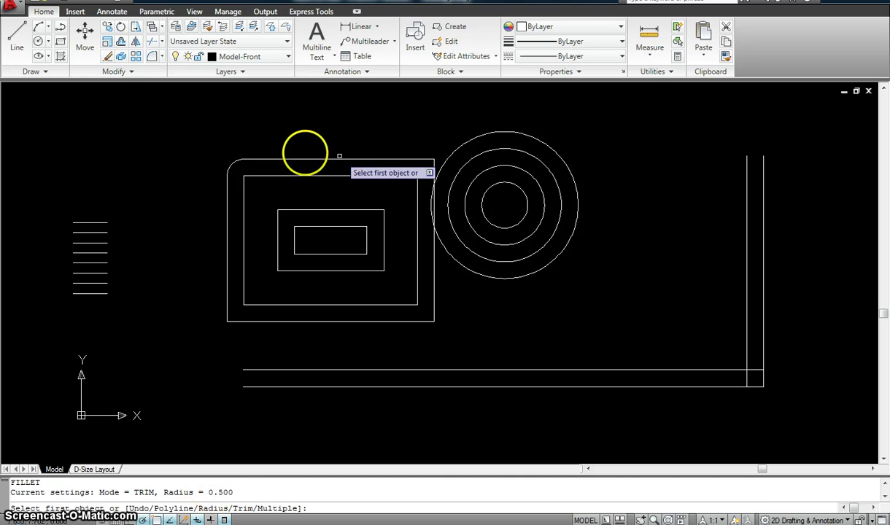
left_click(260, 175)
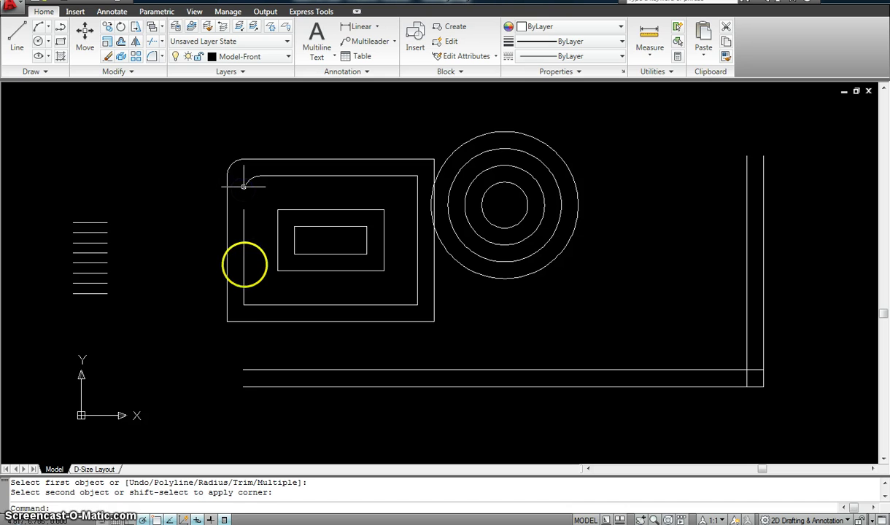
left_click(252, 273)
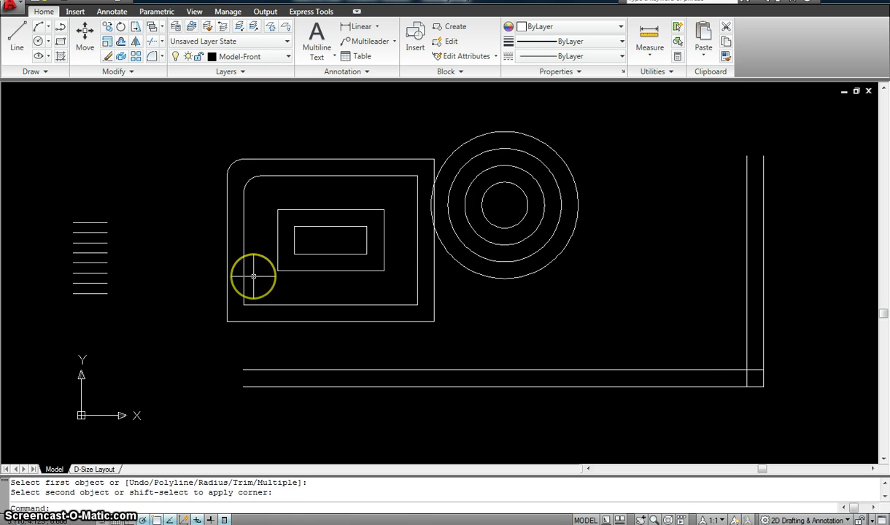
key("Return")
left_click(202, 396)
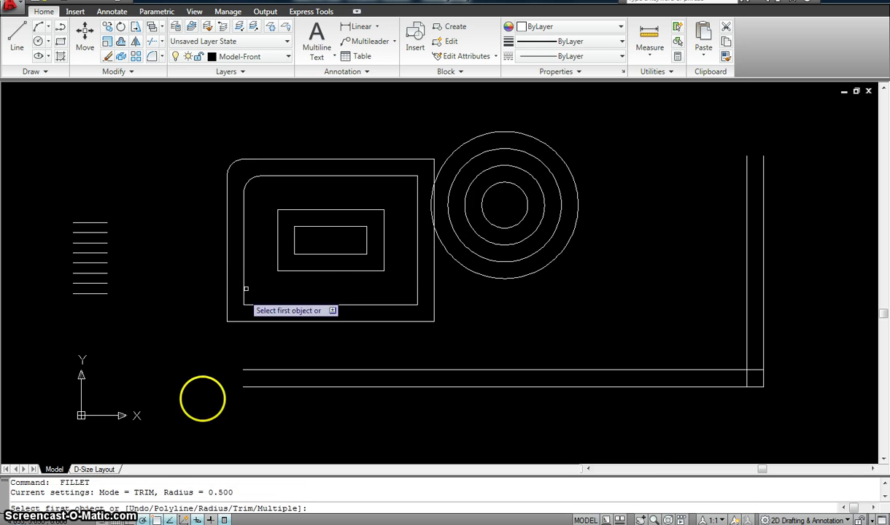
left_click(162, 498)
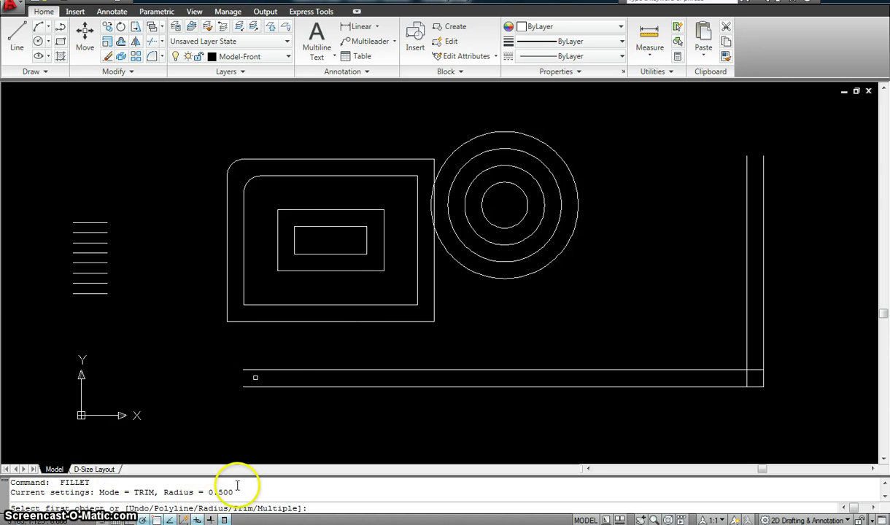
left_click(259, 304)
left_click(246, 293)
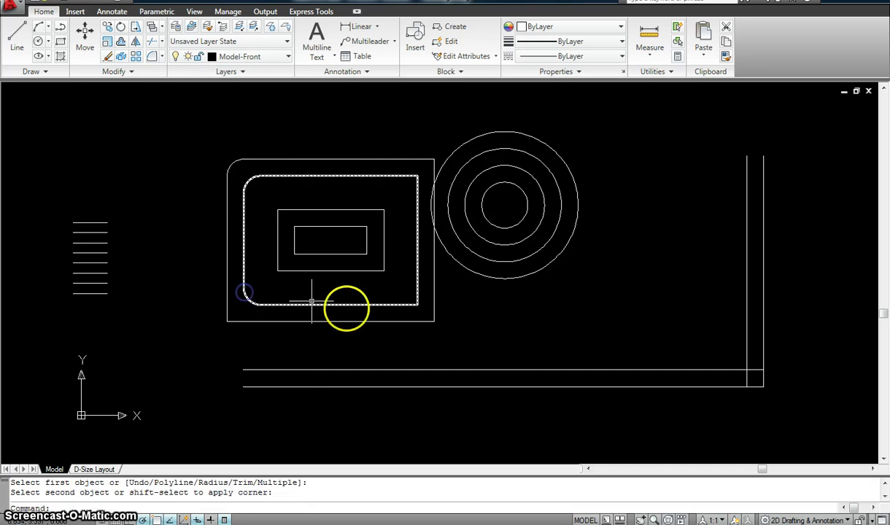
Fillet the lower-right and upper-right corners of the second-largest rectangle with the same .5 radius.
key("Return")
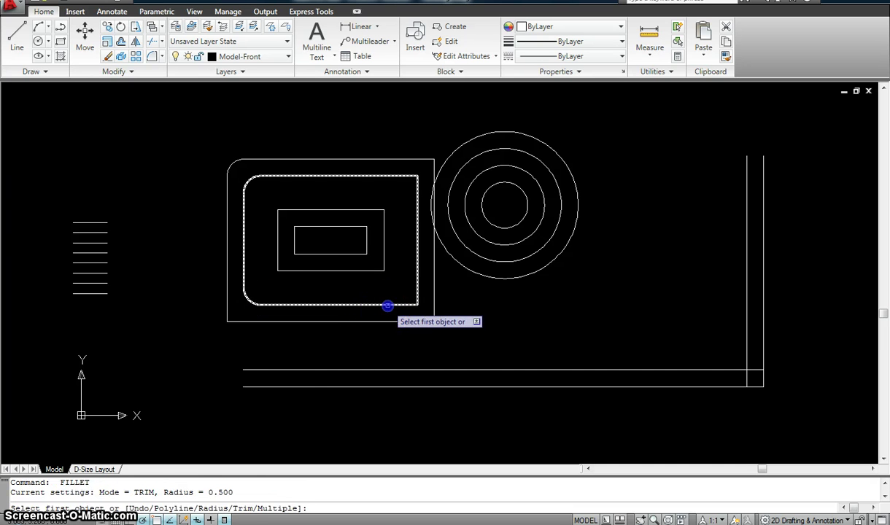
left_click(387, 304)
left_click(418, 286)
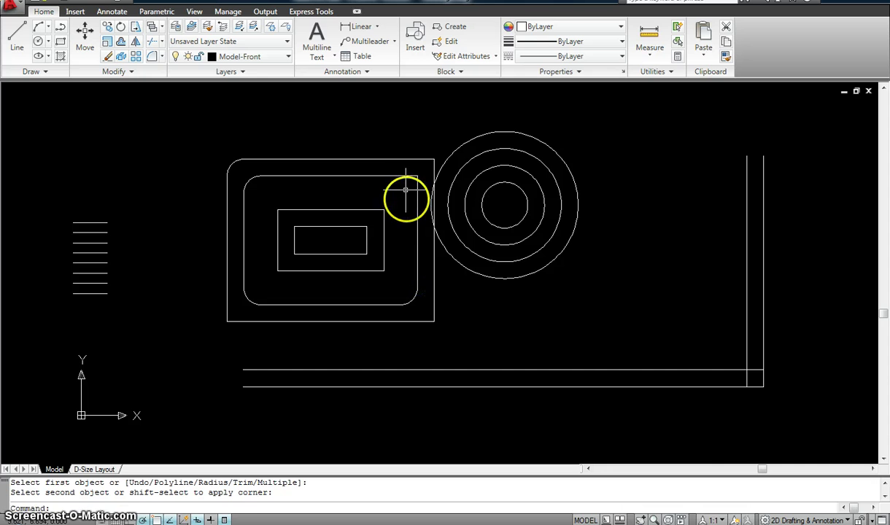
key("Return")
left_click(418, 197)
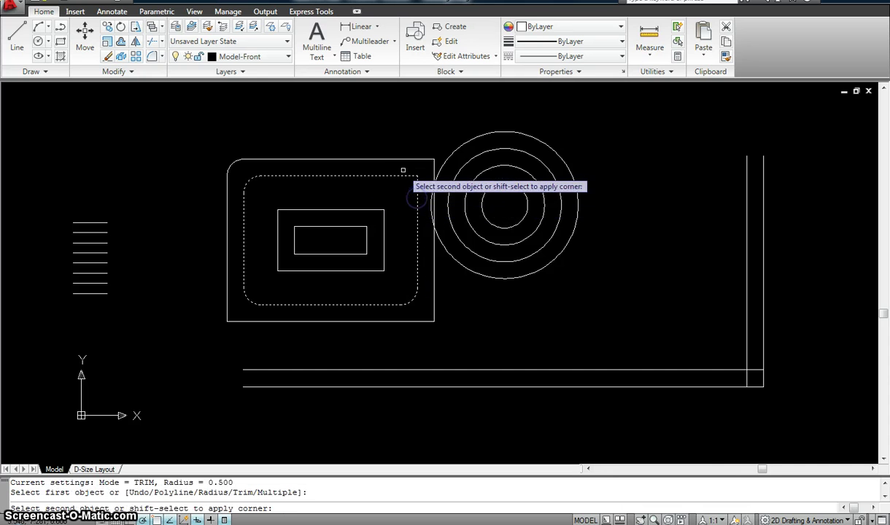
left_click(403, 177)
Fillet the upper-right corners of the two inner rectangles with the .5 radius and clear any selection.
key("Return")
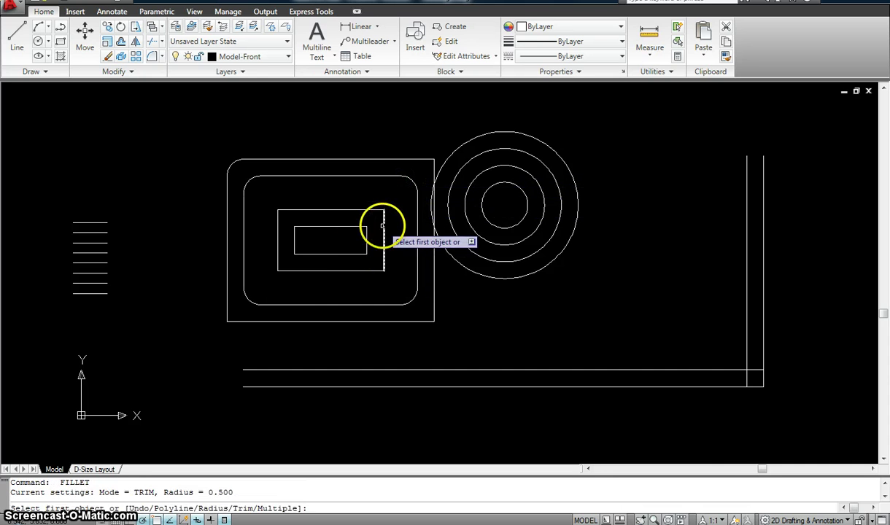
left_click(374, 214)
left_click(371, 211)
key("Return")
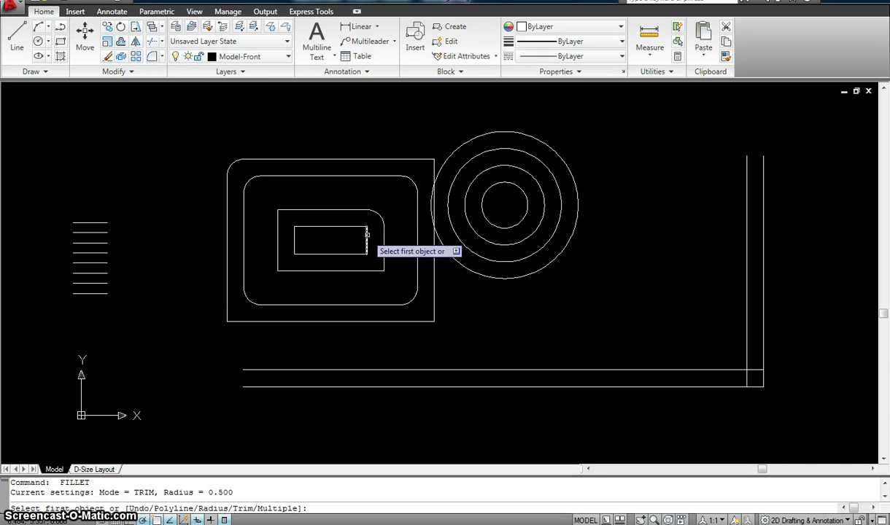
left_click(352, 226)
left_click(355, 226)
left_click(248, 297)
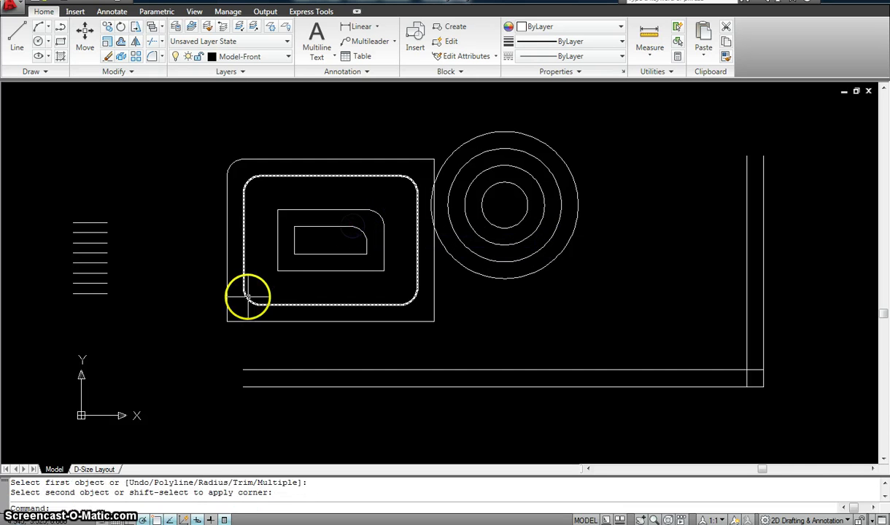
key("Escape")
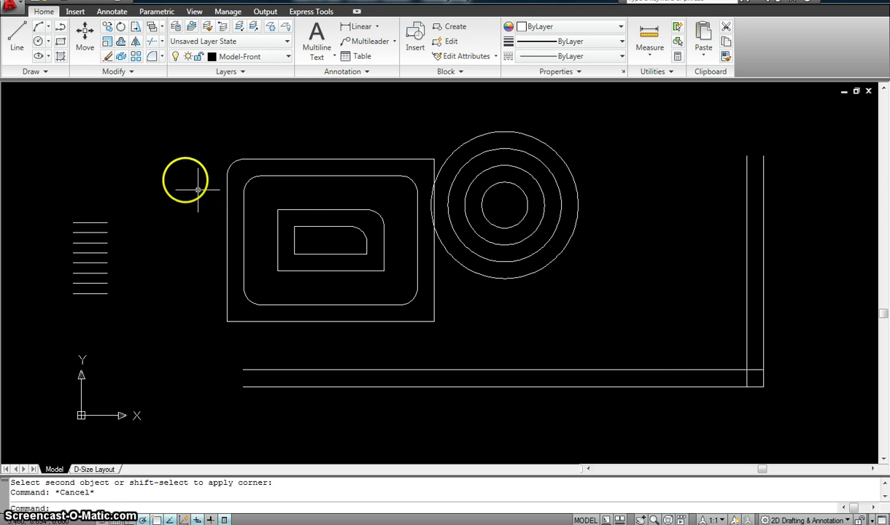
Draw a short horizontal line and a separate, shorter vertical line just below its right end, in the empty area left of the outermost rectangle.
type("l")
key("Return")
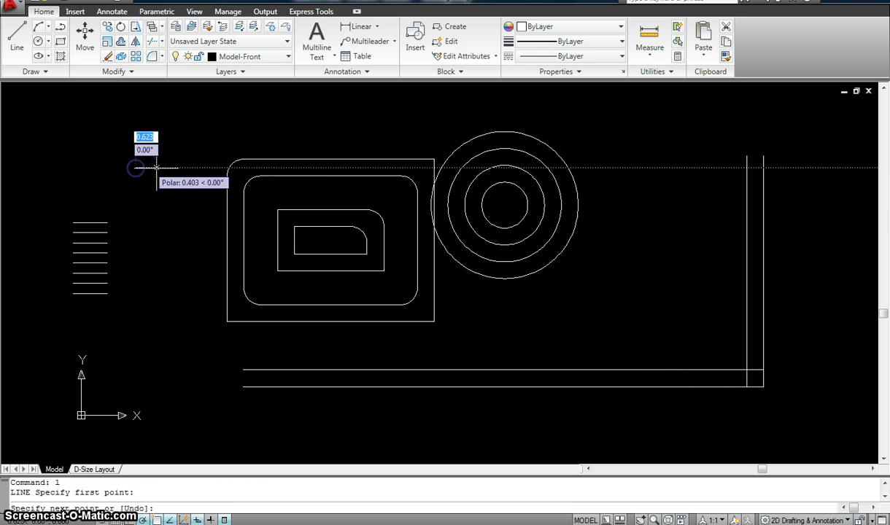
left_click(164, 169)
key("Escape")
key("Return")
scroll(168, 186, "up", 5)
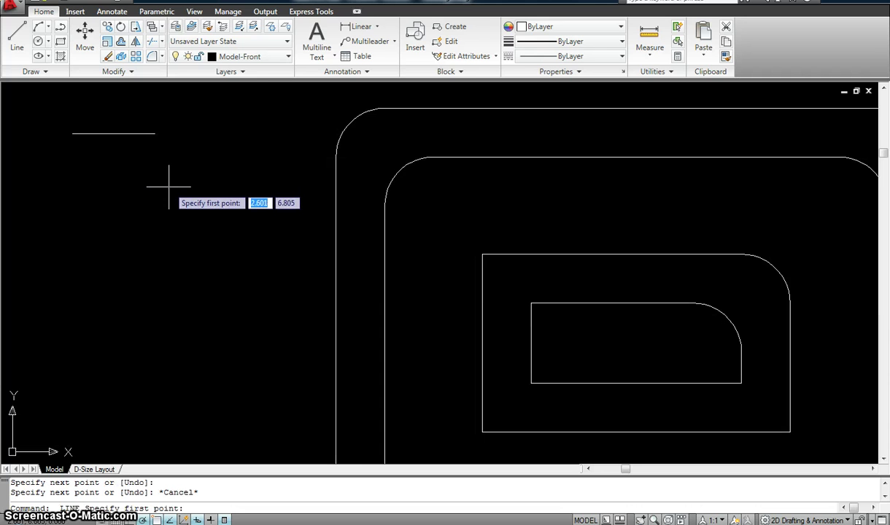
left_click(165, 191)
left_click(166, 152)
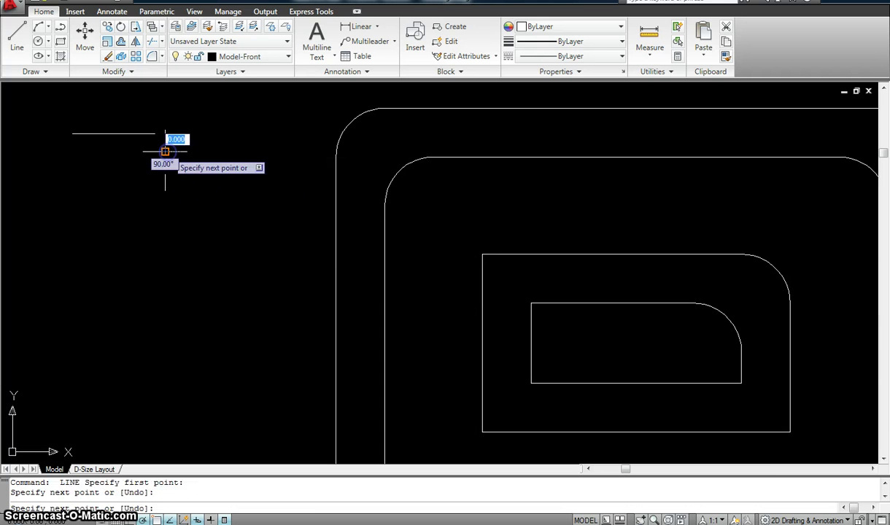
key("Escape")
Check distances along the short vertical line from its upper end and along the short horizontal line from its right end.
type("dist")
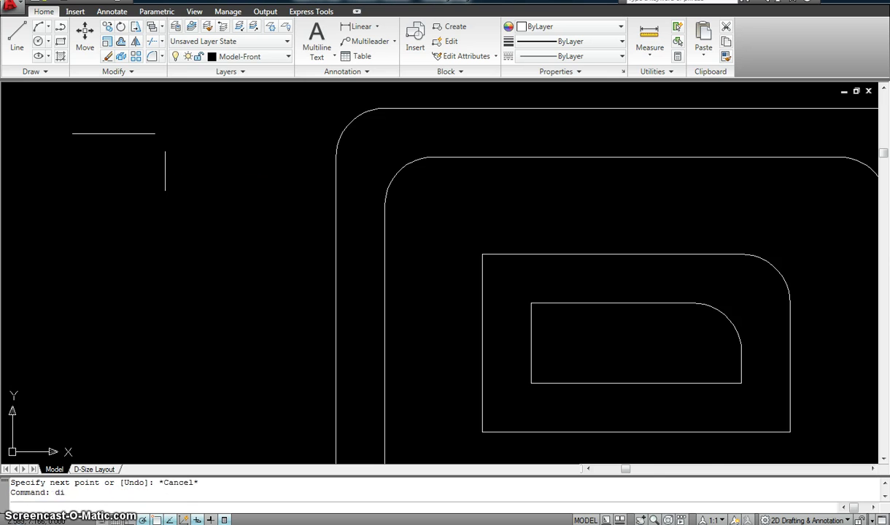
key("Return")
left_click(165, 152)
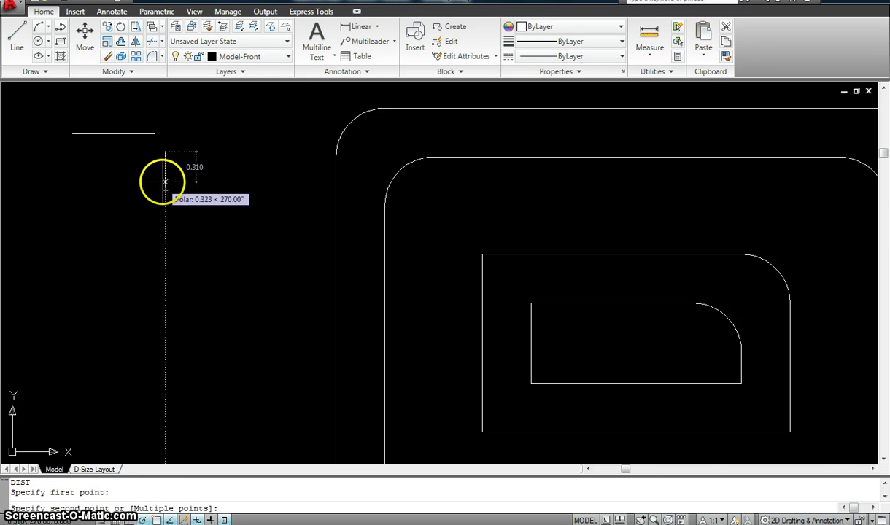
key("Escape")
key("Return")
left_click(154, 133)
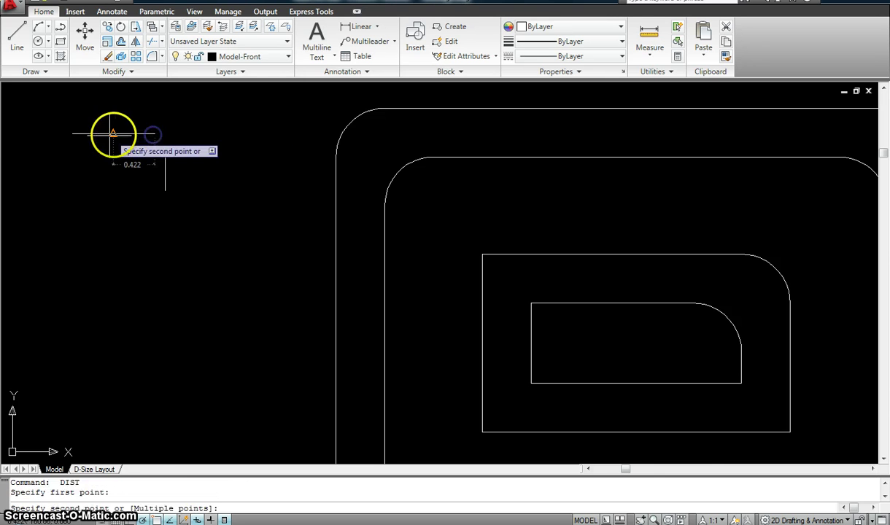
key("Escape")
Try to fillet the short vertical and horizontal lines together with a radius of 1.
scroll(197, 211, "down", 4)
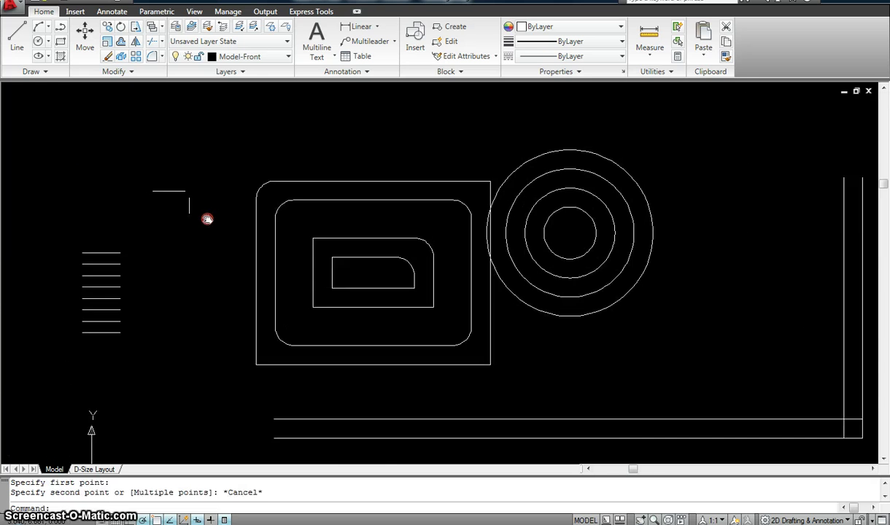
scroll(205, 218, "up", 2)
scroll(207, 217, "up", 1)
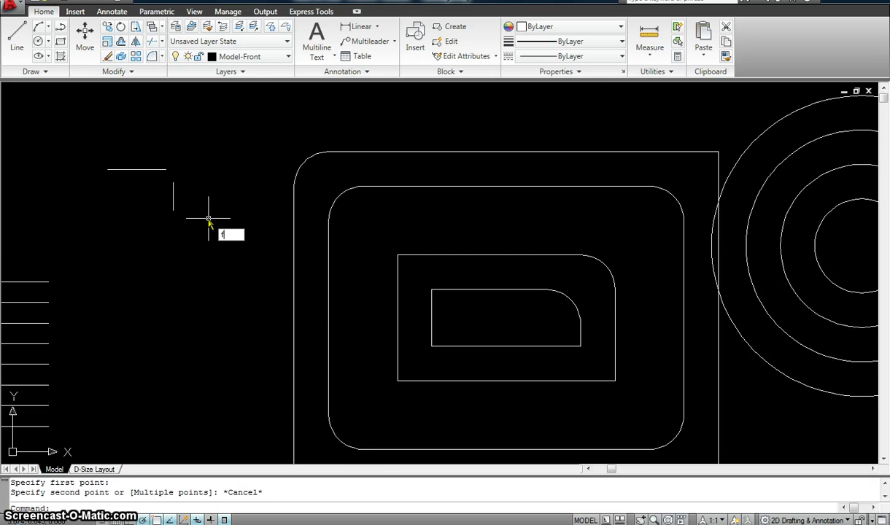
type("f")
key("Return")
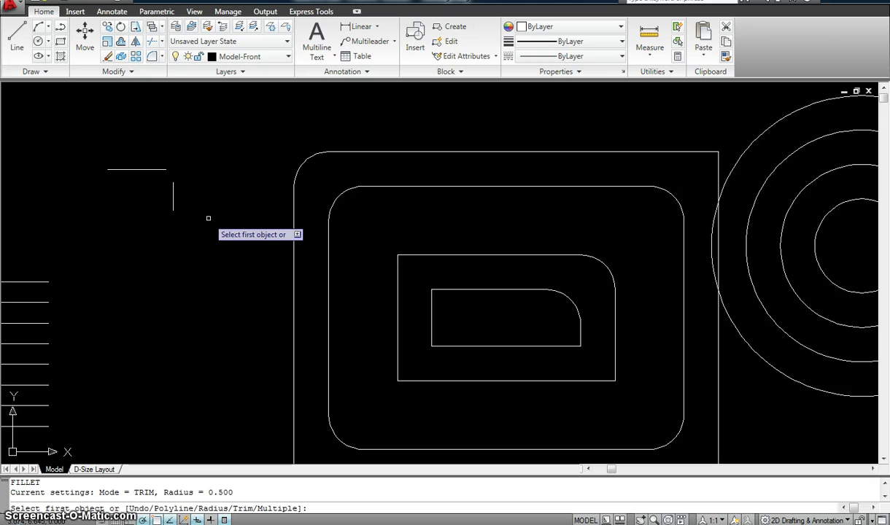
type("r")
key("Return")
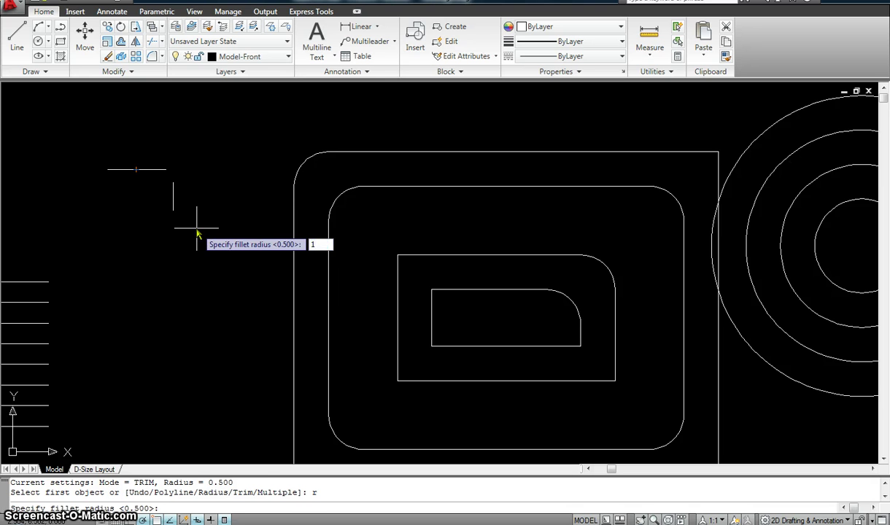
key("Return")
left_click(173, 191)
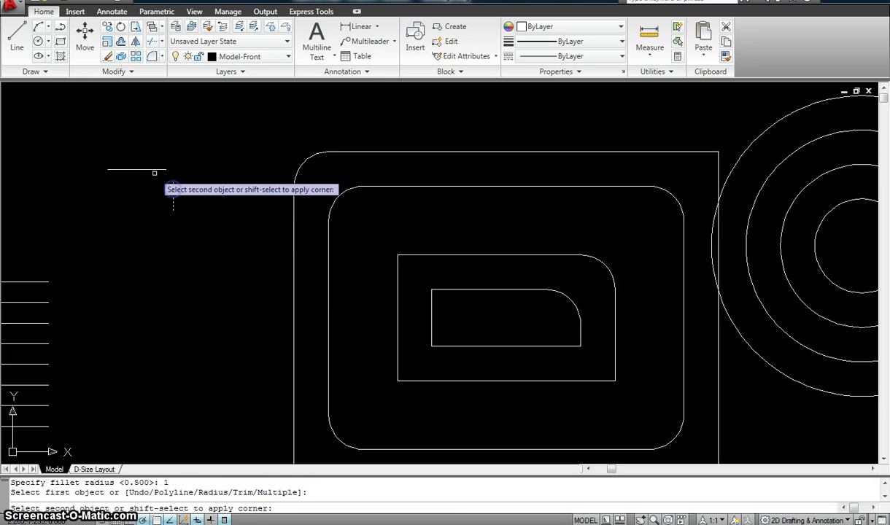
left_click(149, 170)
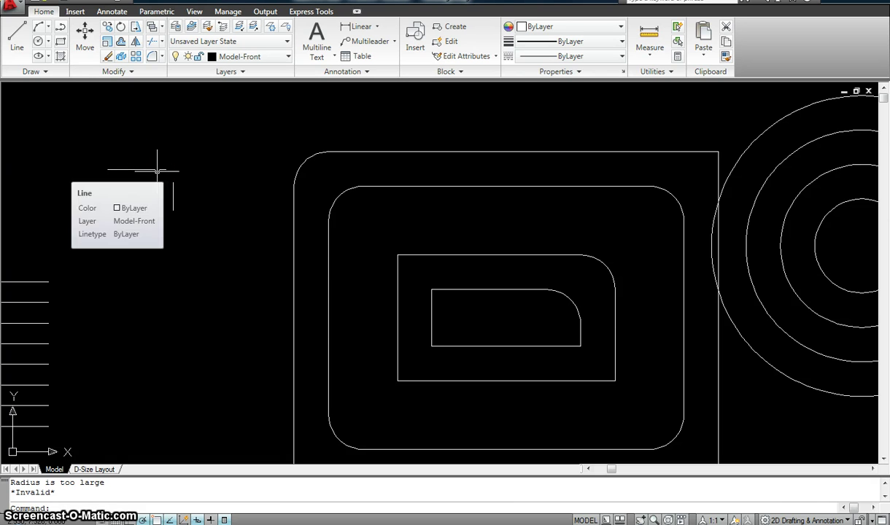
key("Escape")
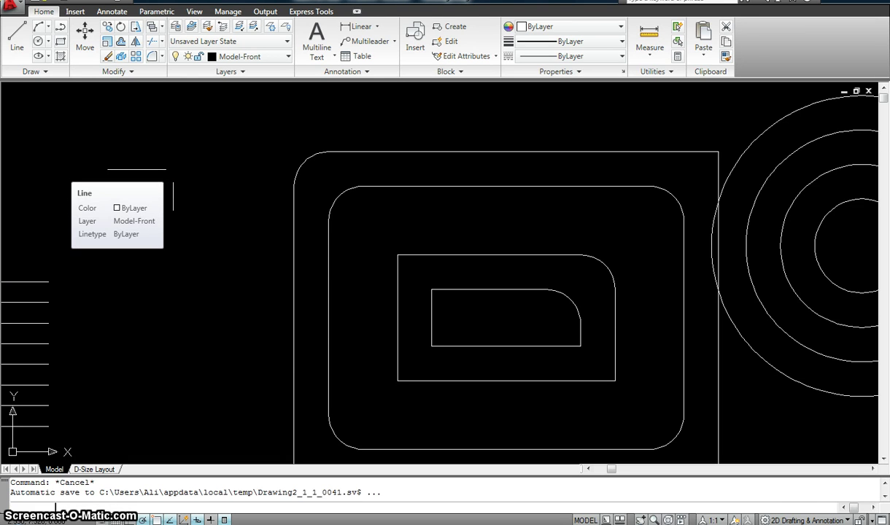
left_click(173, 173)
left_click(213, 209)
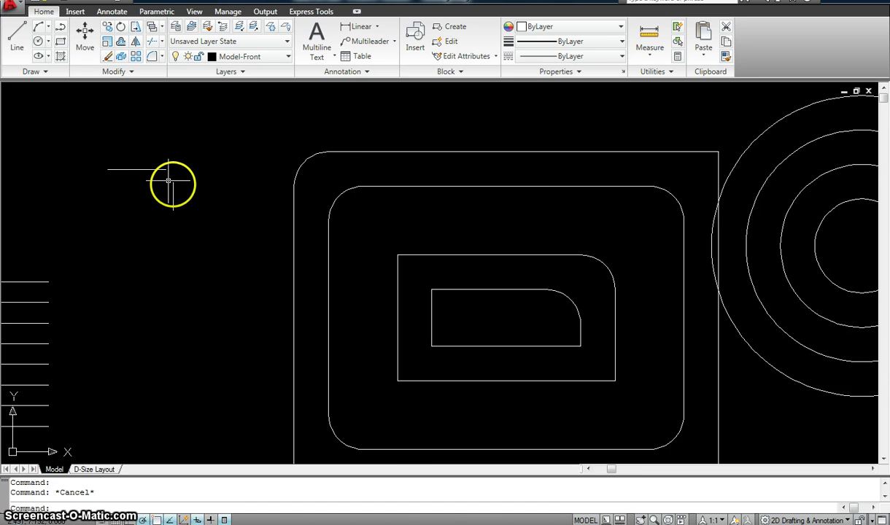
Fillet the short vertical line with the short horizontal line using a radius of .1.
scroll(174, 184, "up", 3)
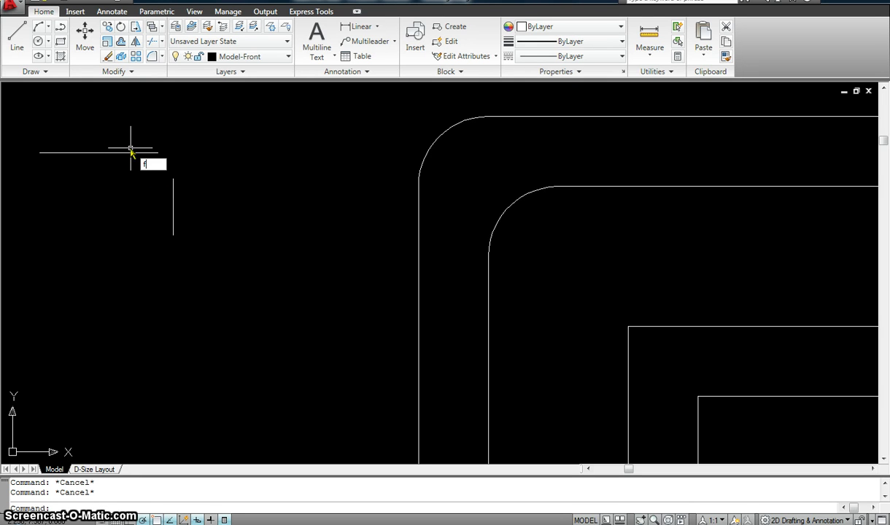
key("Return")
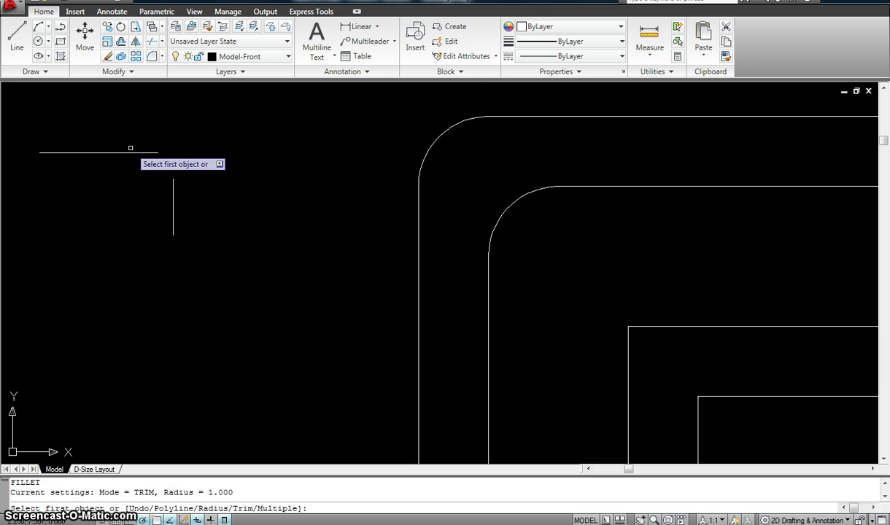
type("r")
key("Return")
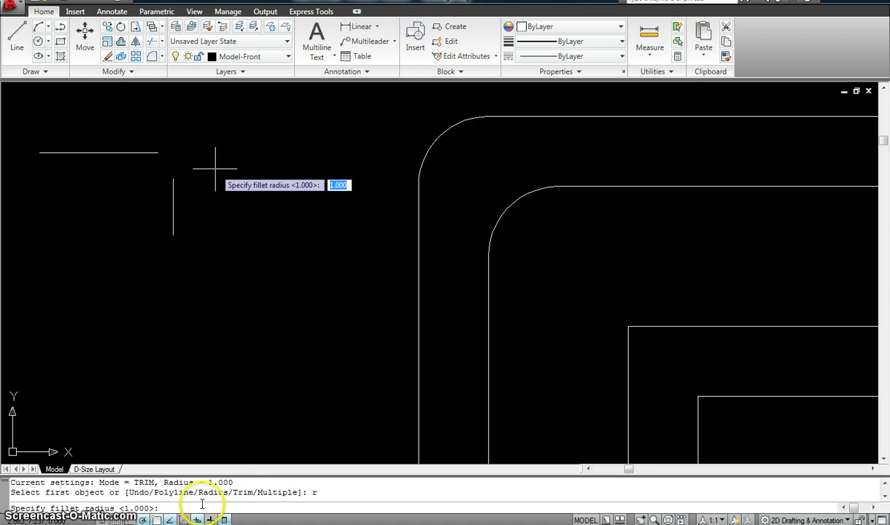
type(".")
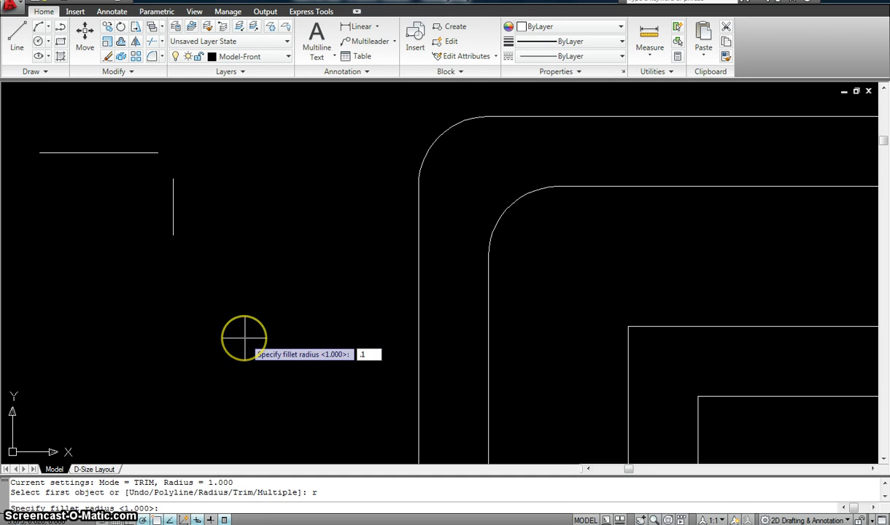
type("1")
key("Return")
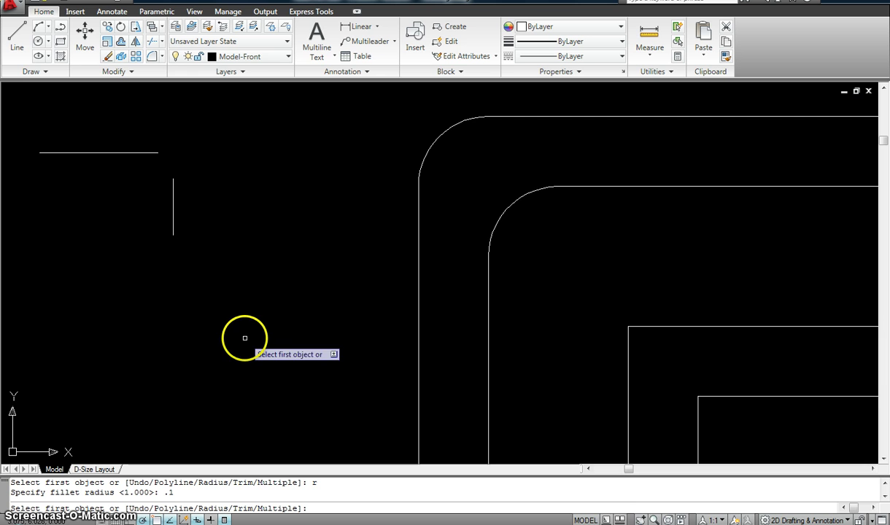
left_click(173, 211)
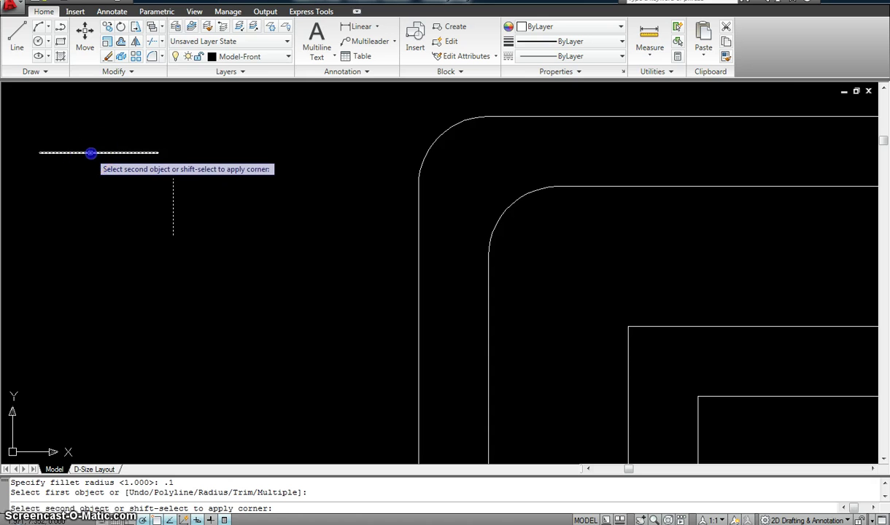
left_click(91, 152)
scroll(175, 149, "up", 3)
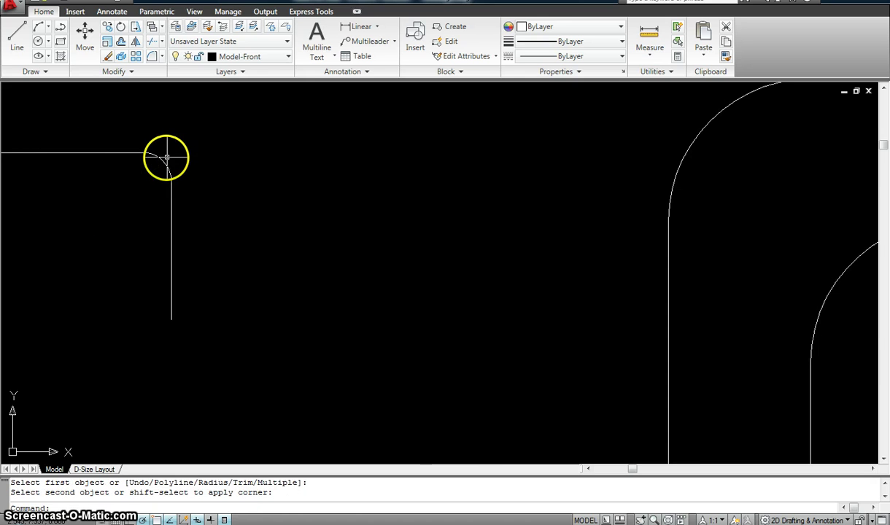
Fillet the upper-left corner of the shape enclosing the innermost one, using the current radius of 0.1.
scroll(162, 157, "down", 5)
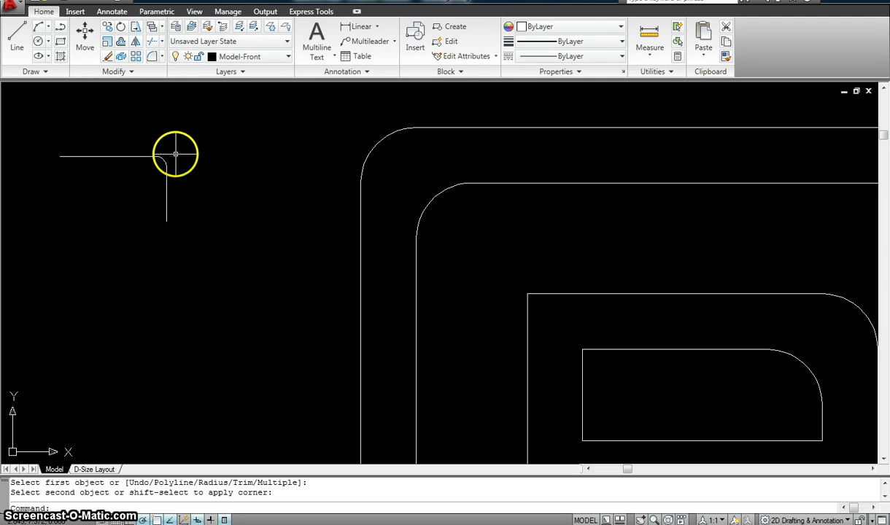
scroll(546, 263, "down", 5)
mouse_move(546, 263)
middle_mouse_down()
mouse_move(461, 242)
mouse_move(431, 224)
middle_mouse_up()
scroll(360, 172, "up", 3)
key("Return")
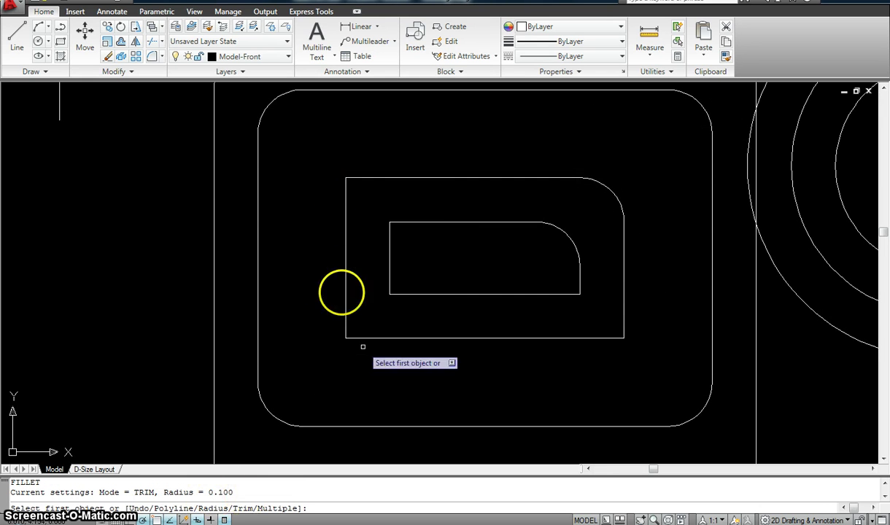
left_click(384, 177)
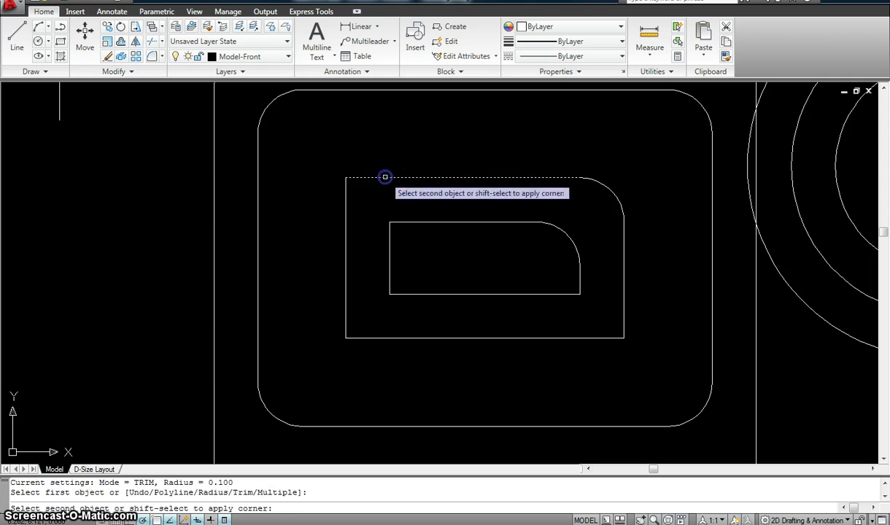
left_click(347, 193)
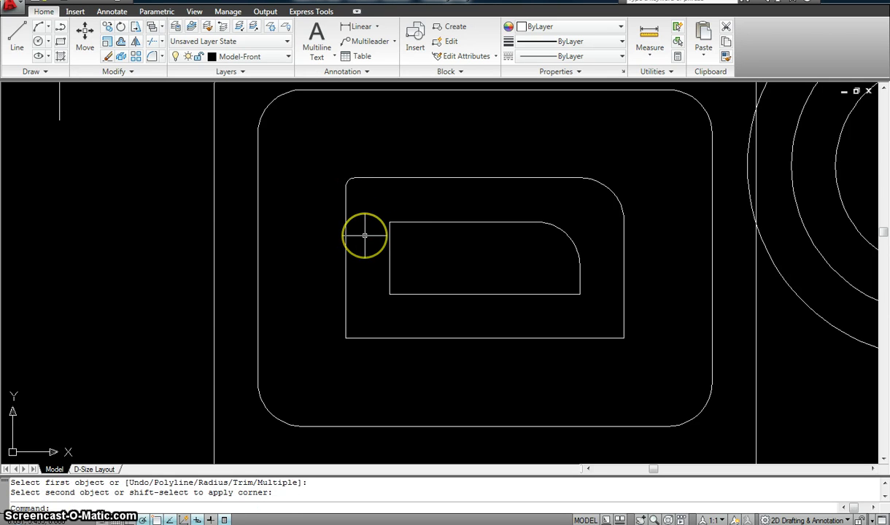
Erase the small fillet arc at the upper-left corner of the shape enclosing the innermost one.
type("e")
key("Return")
left_click(327, 145)
left_click(368, 201)
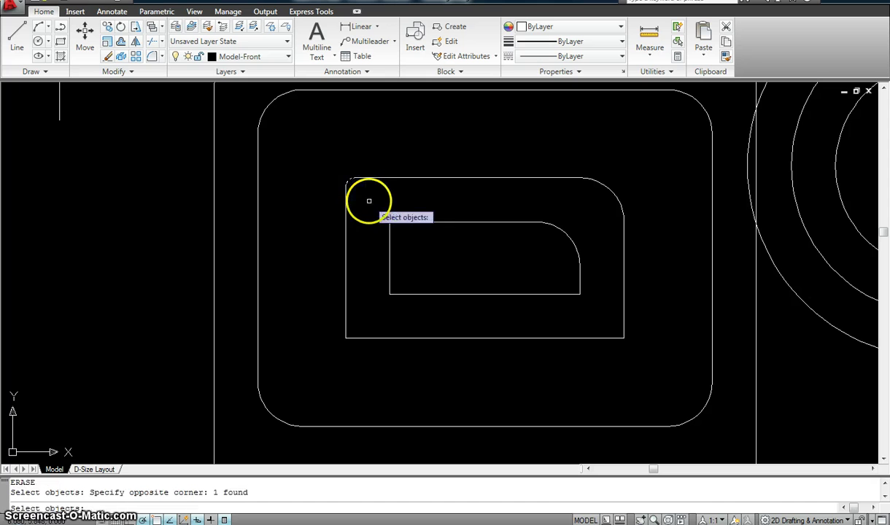
key("Return")
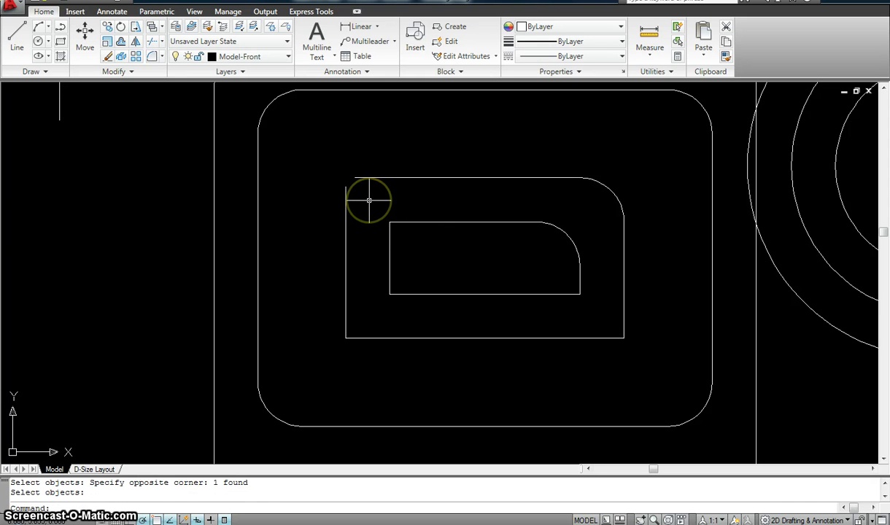
key("Escape")
key("Escape")
Try to fillet the shape's upper horizontal line and left vertical line at the open corner with a radius of 5.
type("f")
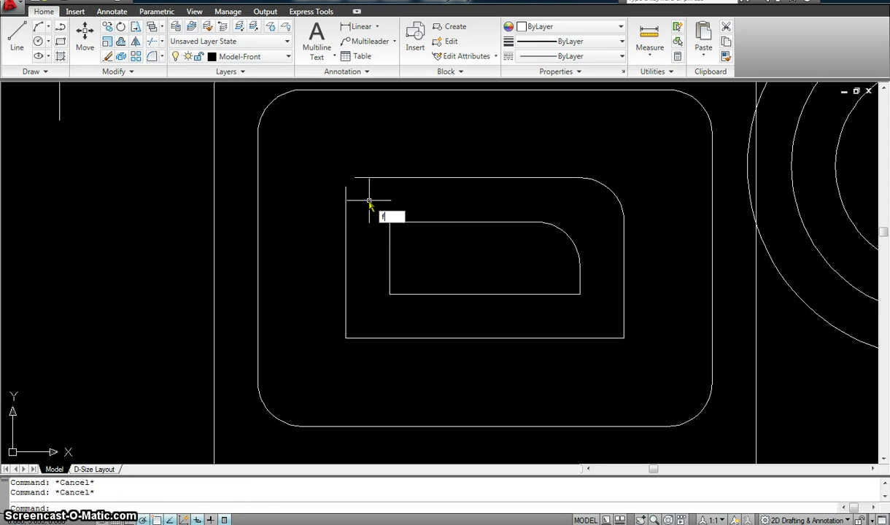
key("Return")
type("r")
key("Return")
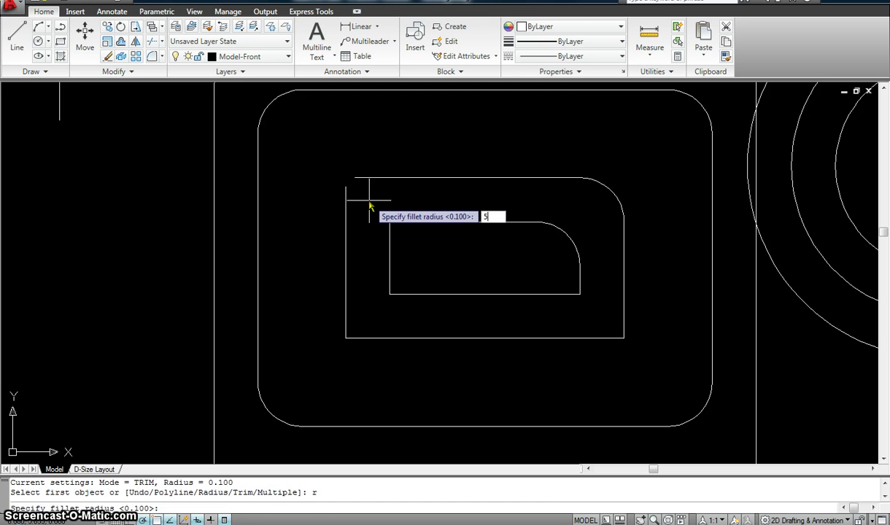
type("5")
key("Return")
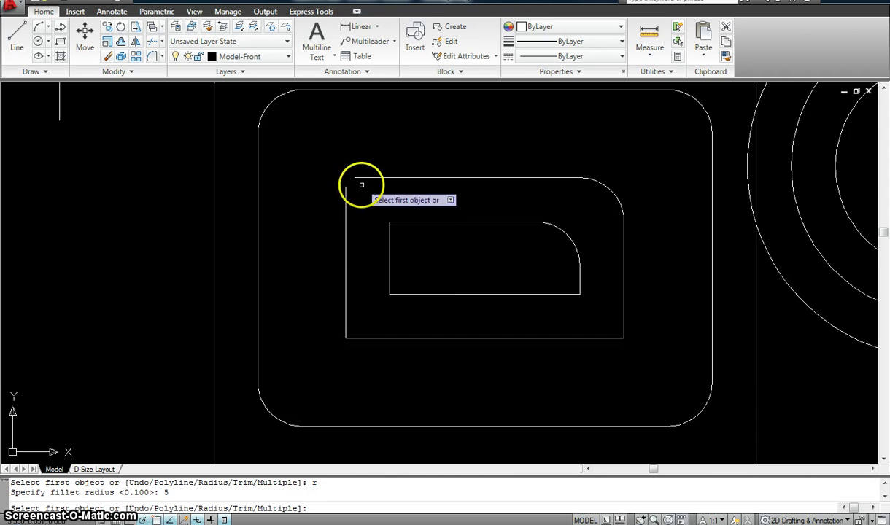
left_click(403, 177)
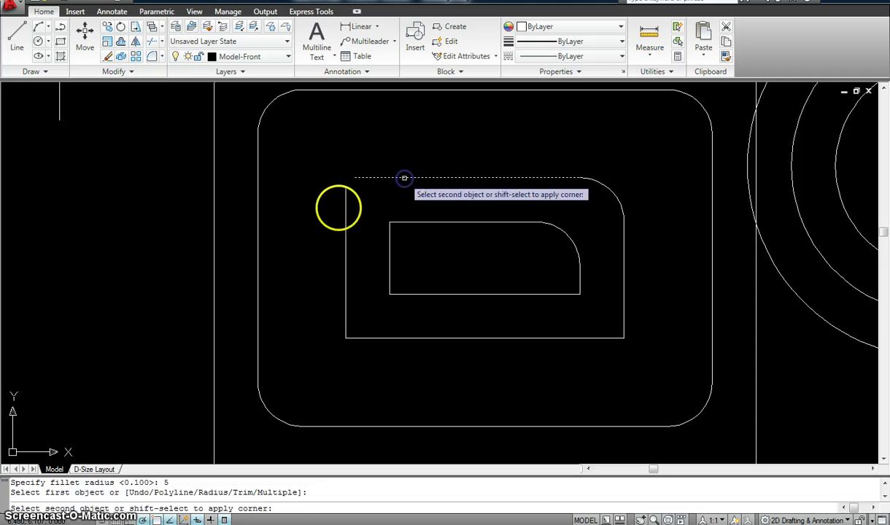
left_click(345, 210)
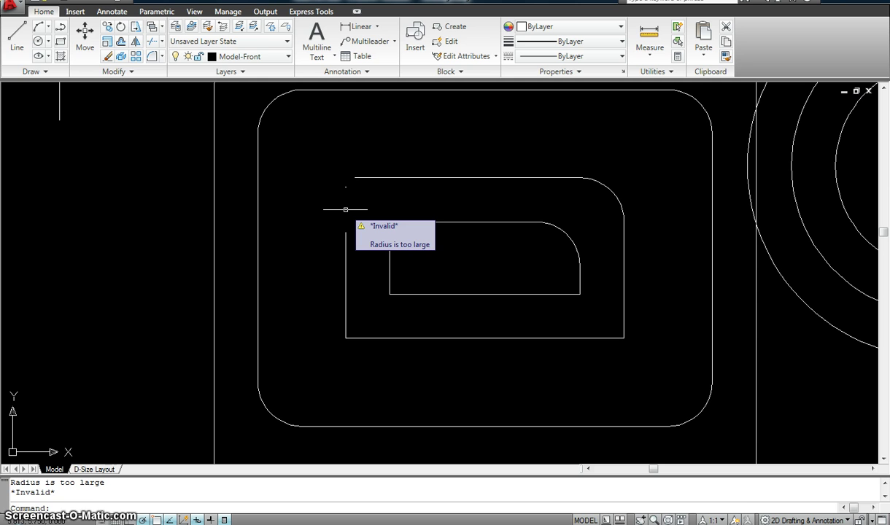
key("Escape")
key("Escape")
Try to fillet the same upper horizontal and left vertical lines with a radius of 2.
type("f")
key("Return")
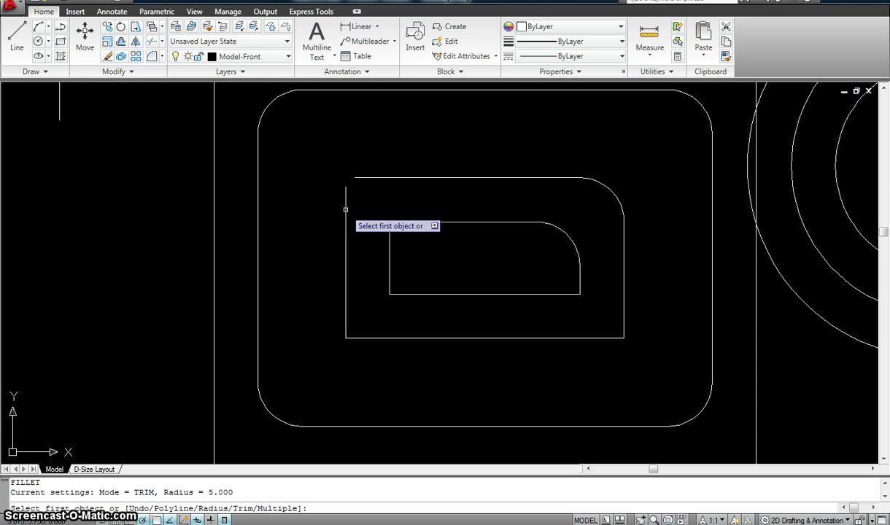
key("Return")
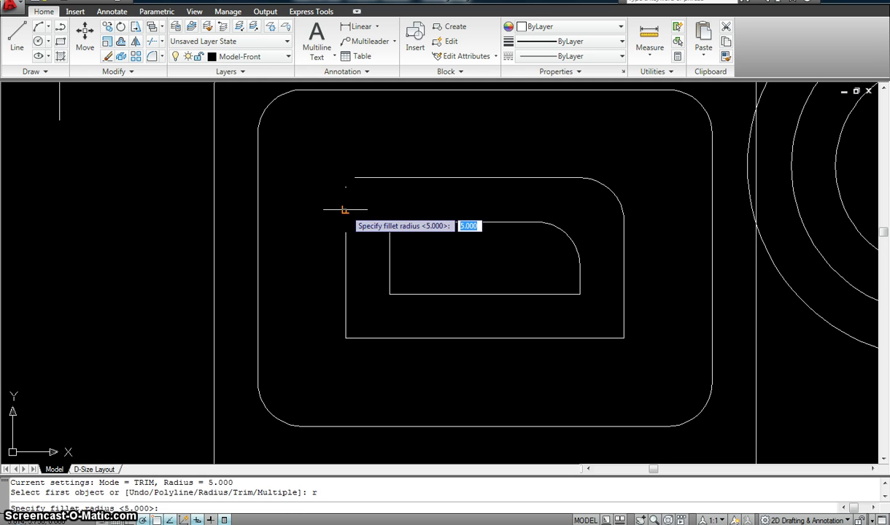
type("1")
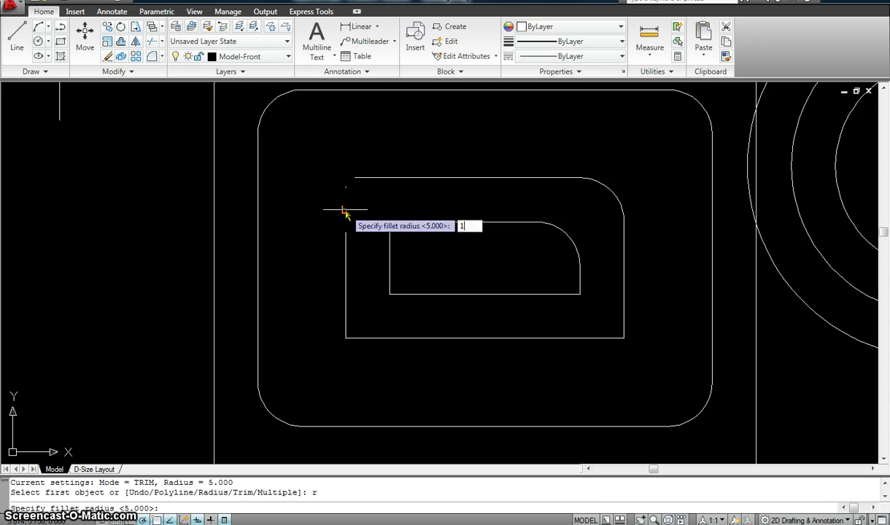
key("Return")
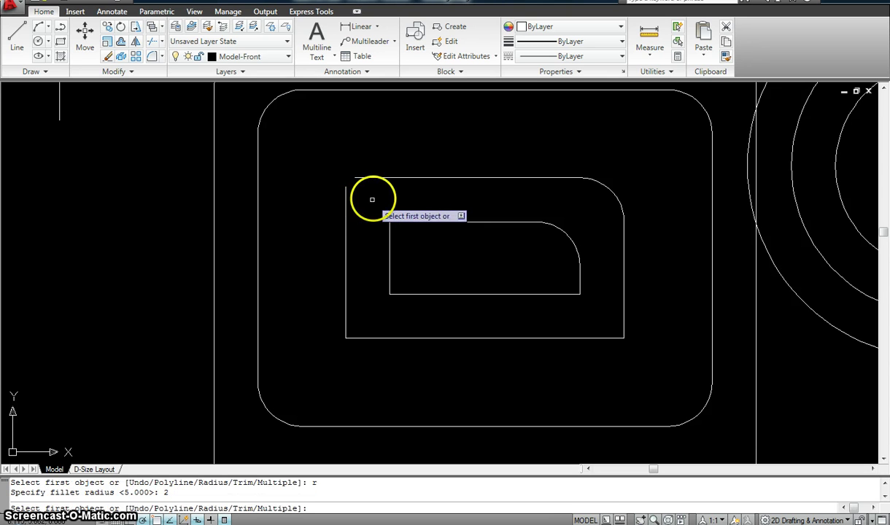
left_click(400, 178)
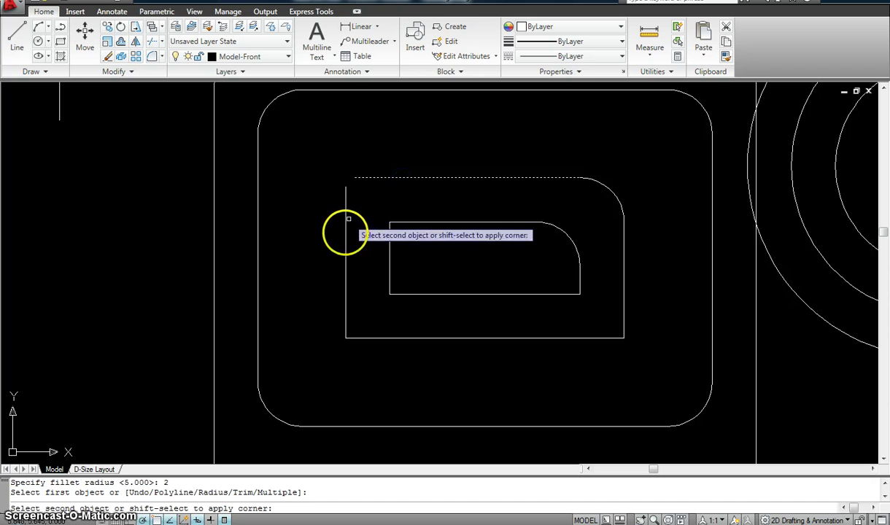
left_click(346, 223)
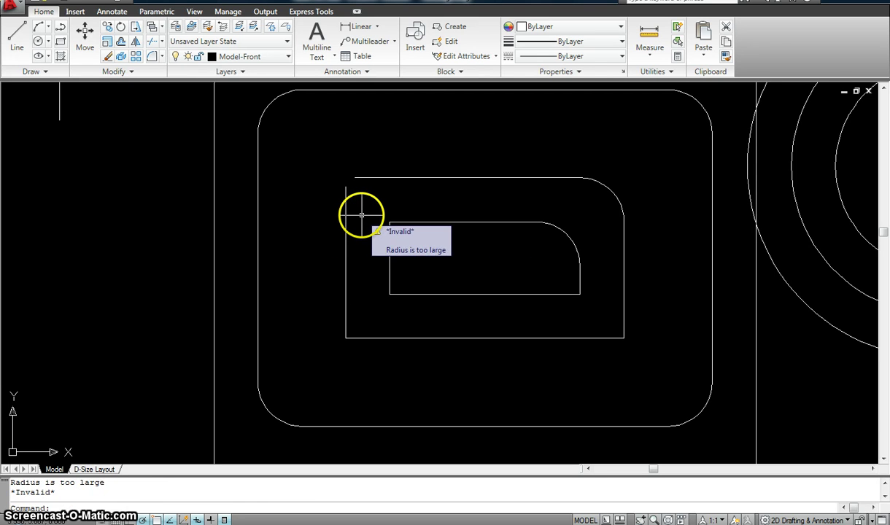
key("Escape")
key("Escape")
Fillet the shape's upper horizontal line with its left vertical line using a radius of 1.
key("Return")
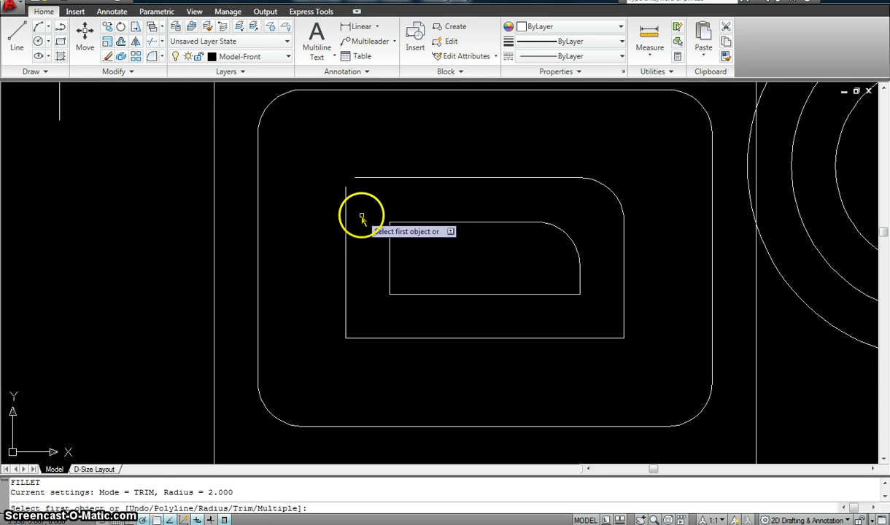
type("r")
key("Return")
type("1")
key("Return")
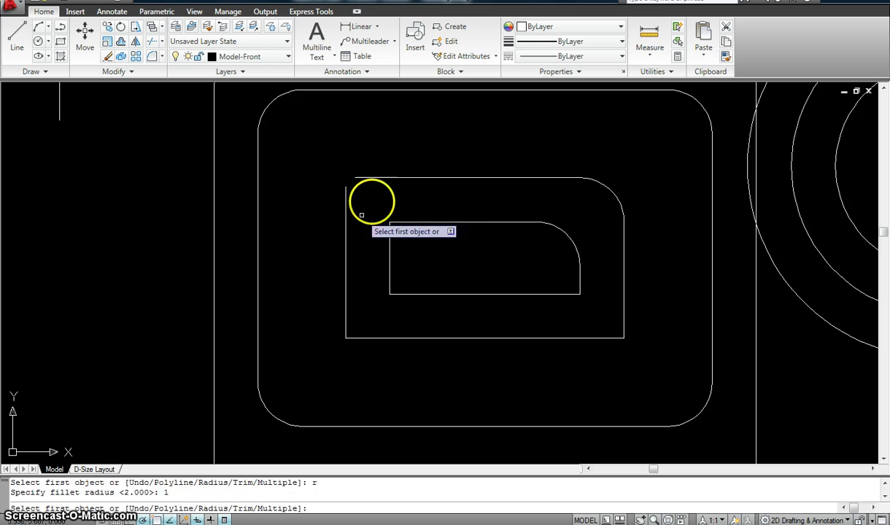
left_click(399, 178)
left_click(345, 215)
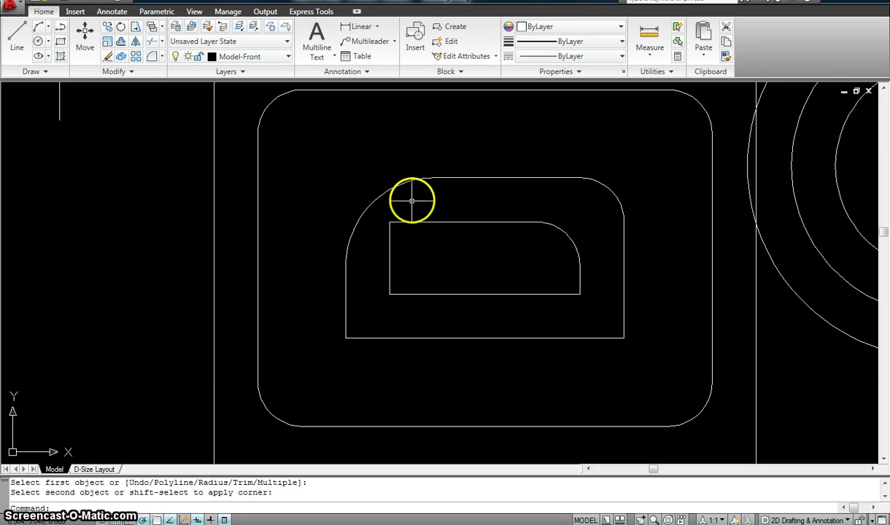
Examine where the inner horizontal and inner vertical lines cross at the corner of the large L-shaped pair of lines.
scroll(412, 200, "down", 5)
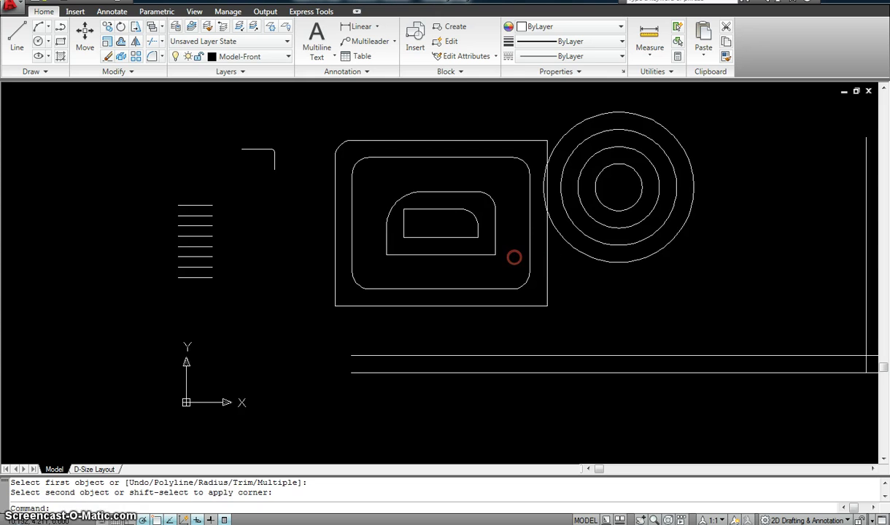
middle_click_drag(514, 257, 492, 257)
key("Escape")
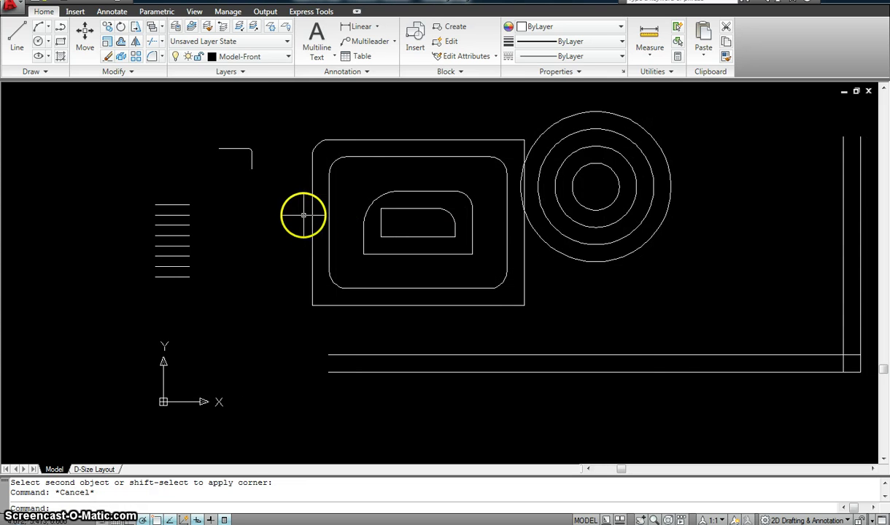
middle_click_drag(746, 427, 583, 363)
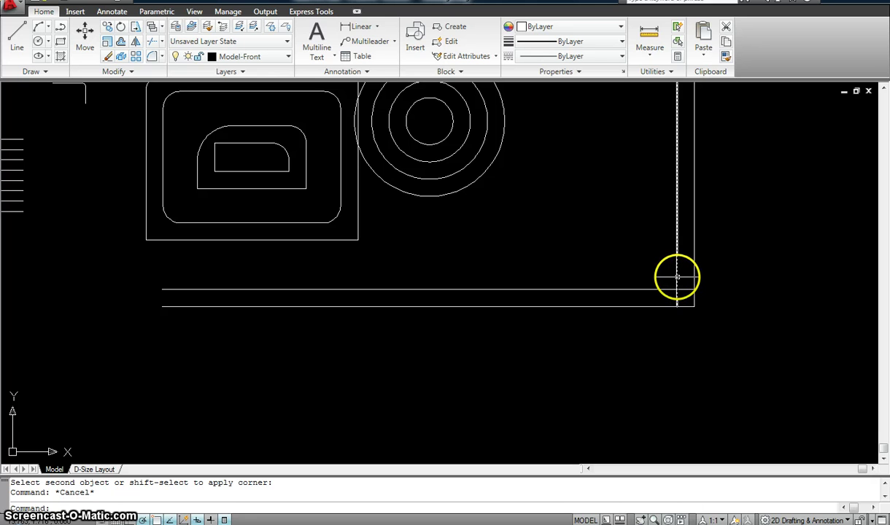
key("Escape")
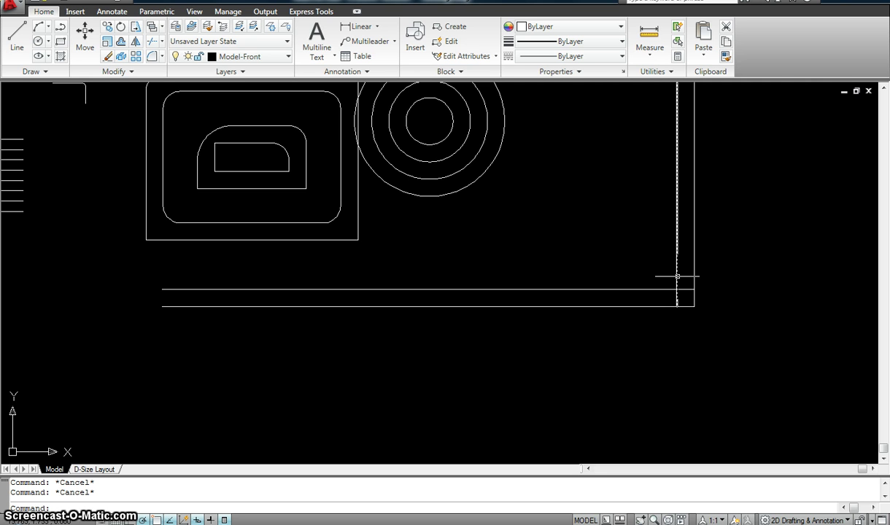
mouse_move(582, 219)
middle_mouse_down()
mouse_move(596, 260)
mouse_move(646, 293)
mouse_move(638, 289)
middle_mouse_up()
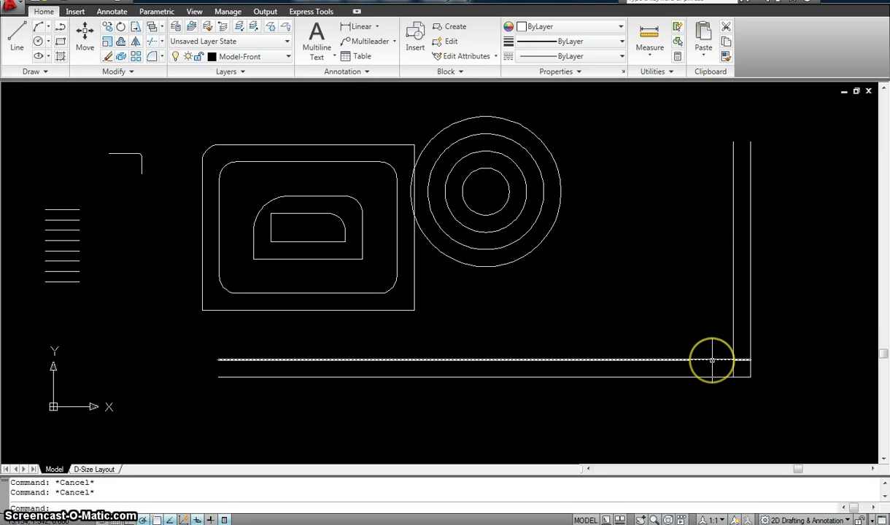
left_click(725, 353)
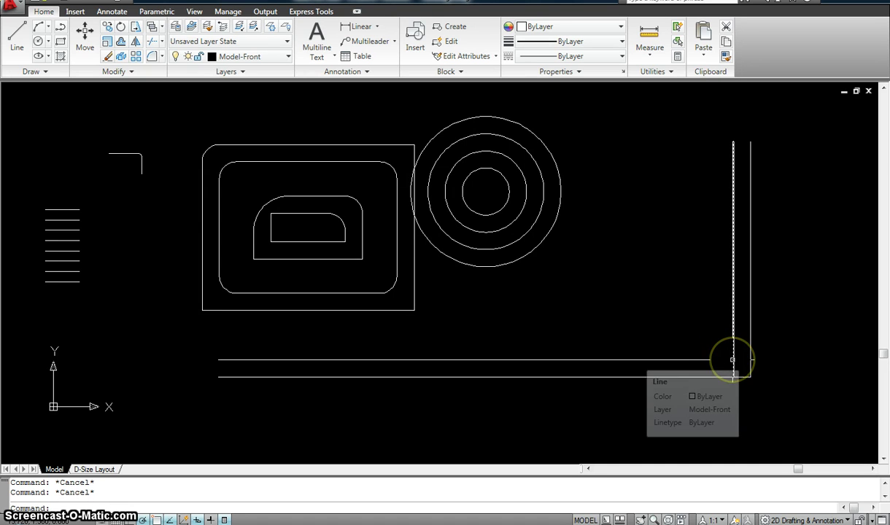
left_click(731, 356)
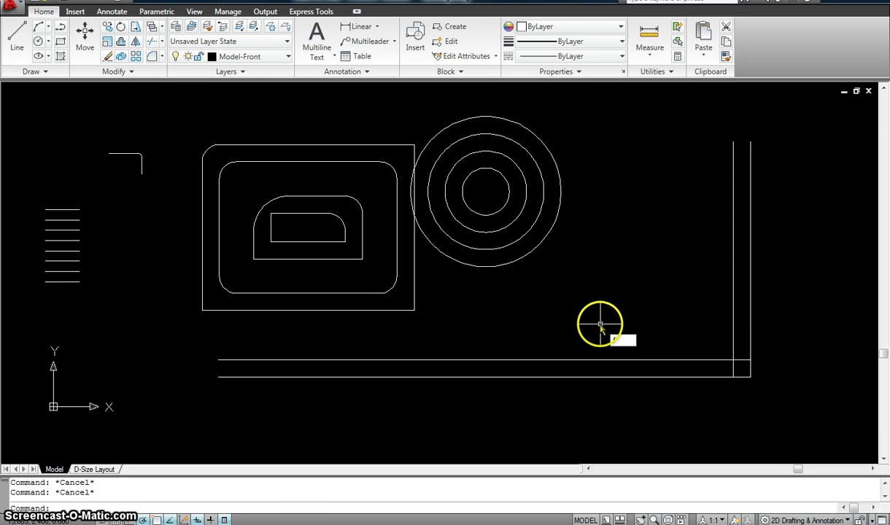
Fillet the inner horizontal and vertical lines of the large L-shaped pair with a radius of 0, and undo the fillet.
type("f")
key("Return")
type("r")
key("Return")
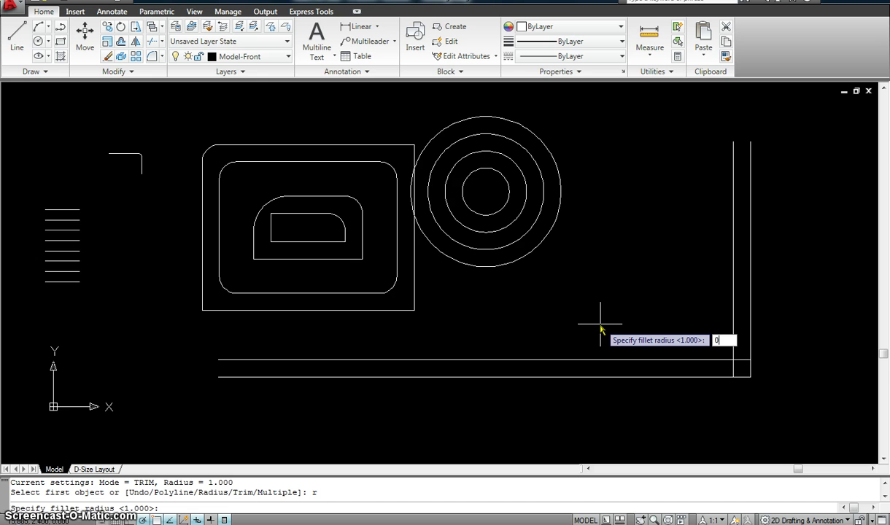
key("Return")
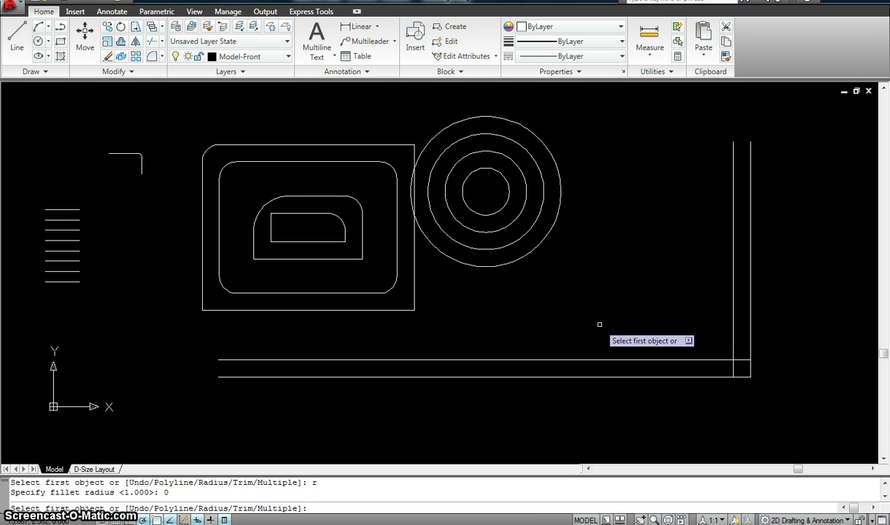
left_click(696, 360)
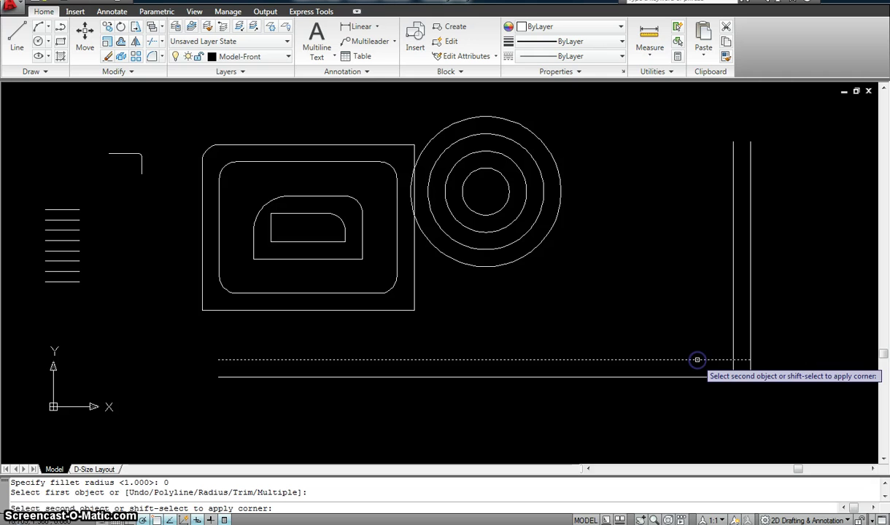
left_click(733, 332)
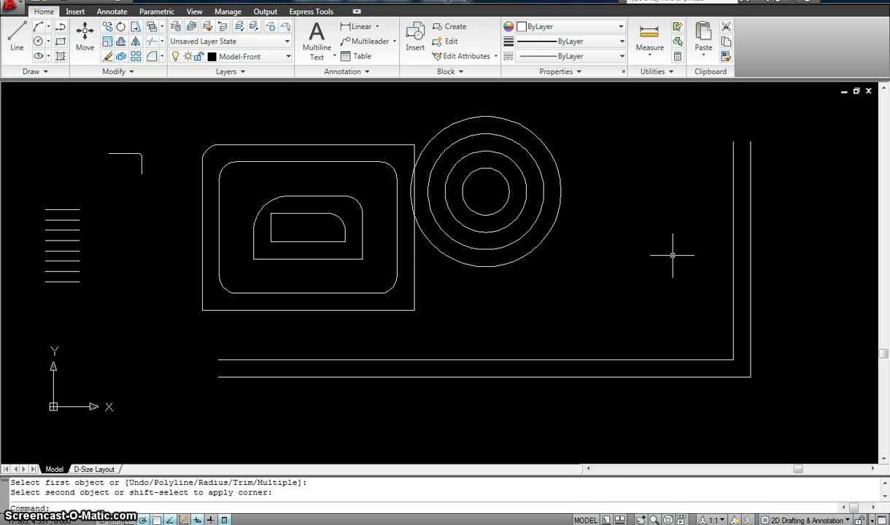
key("Escape")
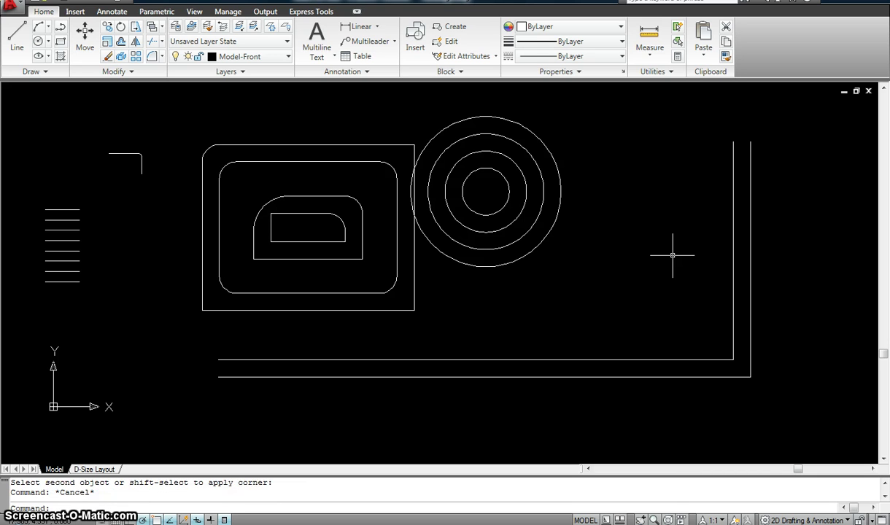
key("ctrl+z")
Fillet the inner horizontal and vertical lines with radius 0, picking each on its long side of the crossing, and undo the fillet.
type("f")
key("Return")
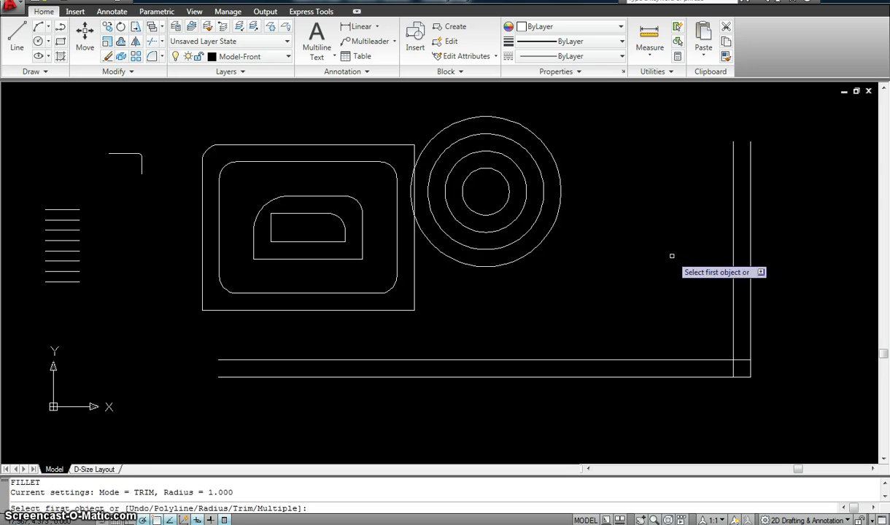
type("r")
key("Return")
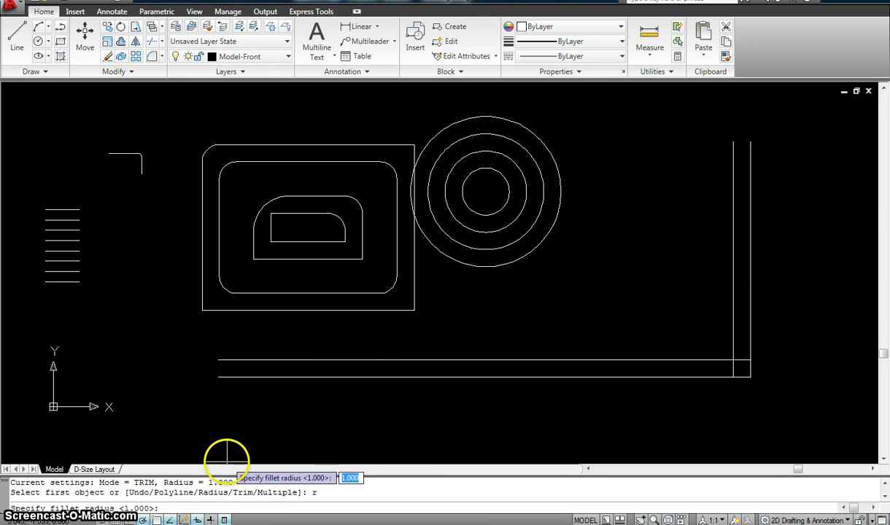
type("0")
key("Return")
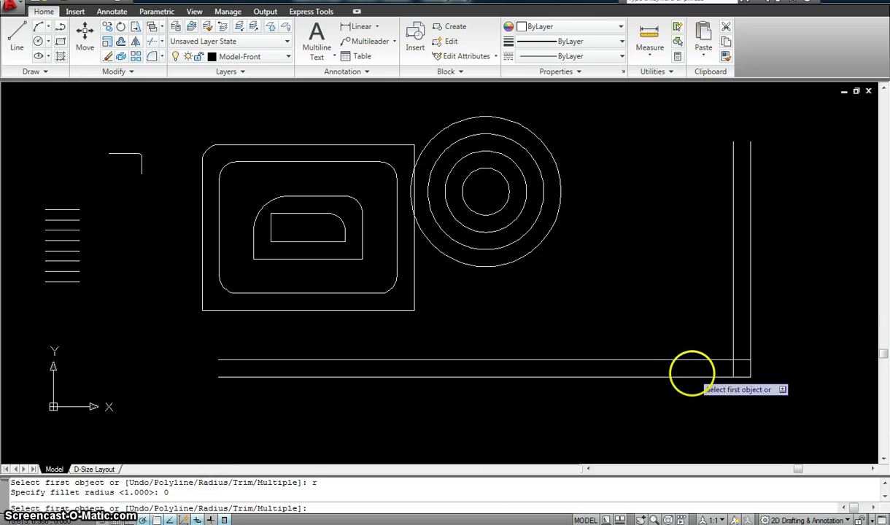
left_click(699, 360)
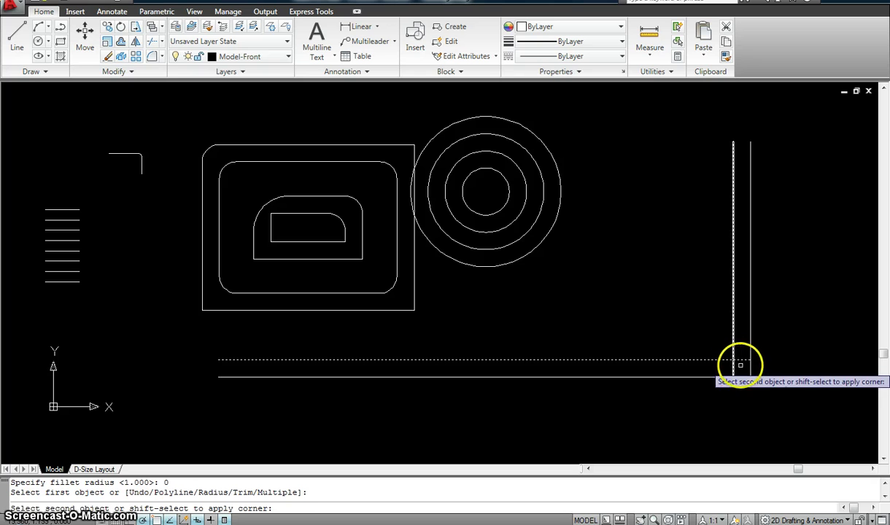
left_click(733, 318)
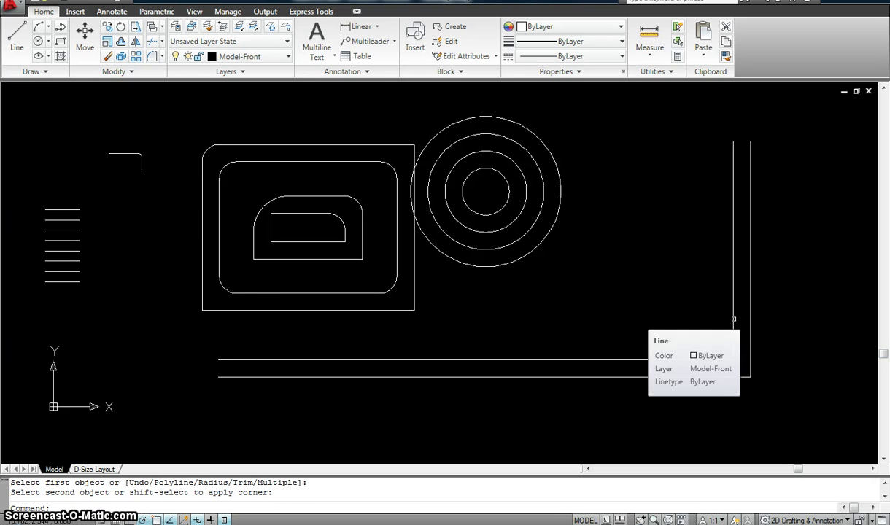
key("ctrl+z")
key("Escape")
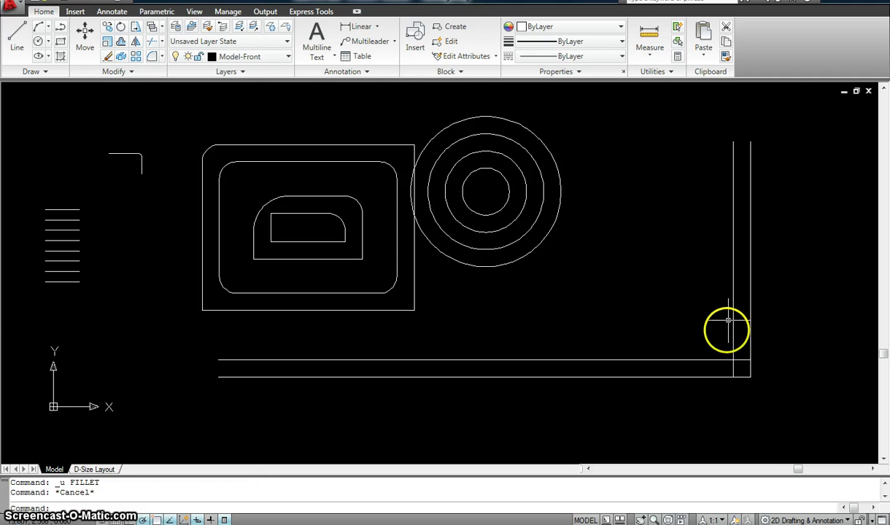
Fillet the two inner lines with radius 0 by picking their short overhangs beyond the crossing, and undo the fillet.
scroll(754, 391, "up", 3)
scroll(755, 392, "down", 4)
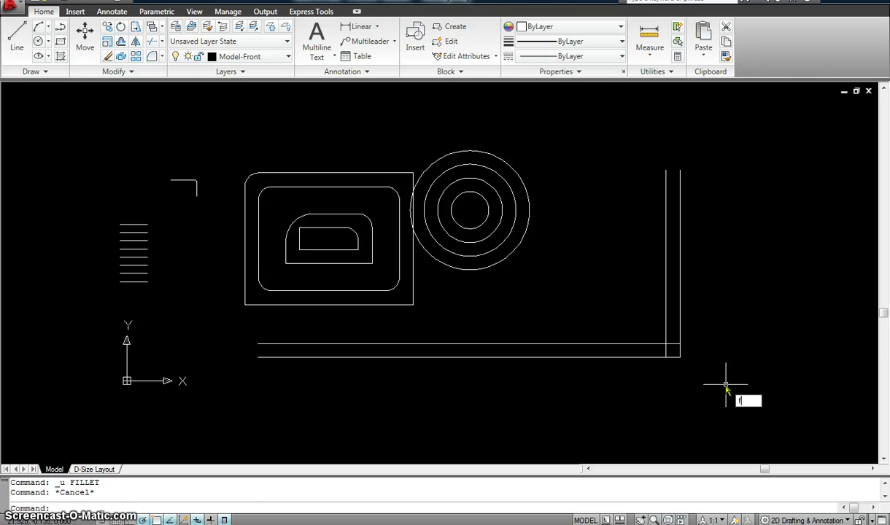
key("Return")
key("Return")
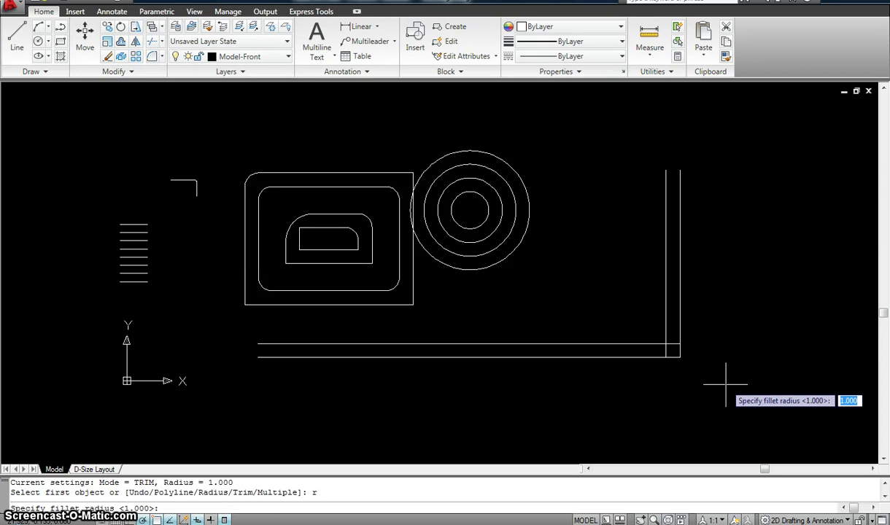
key("Return")
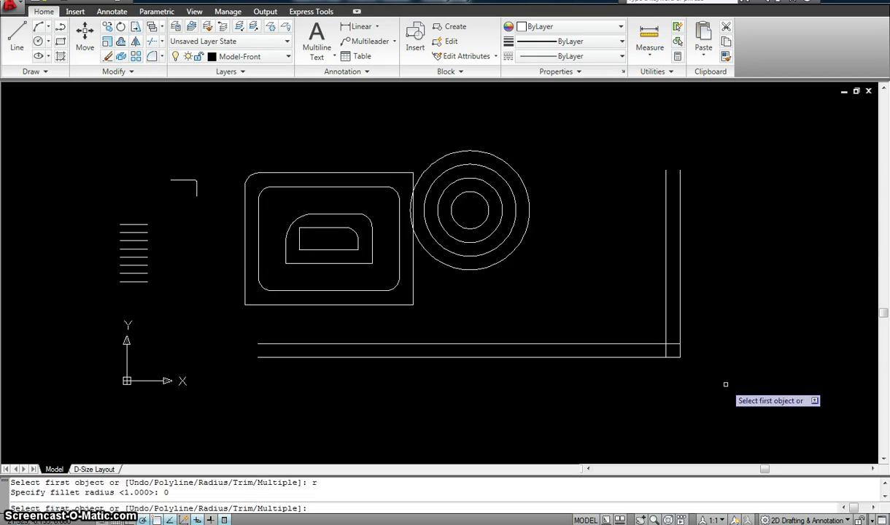
scroll(697, 357, "up", 2)
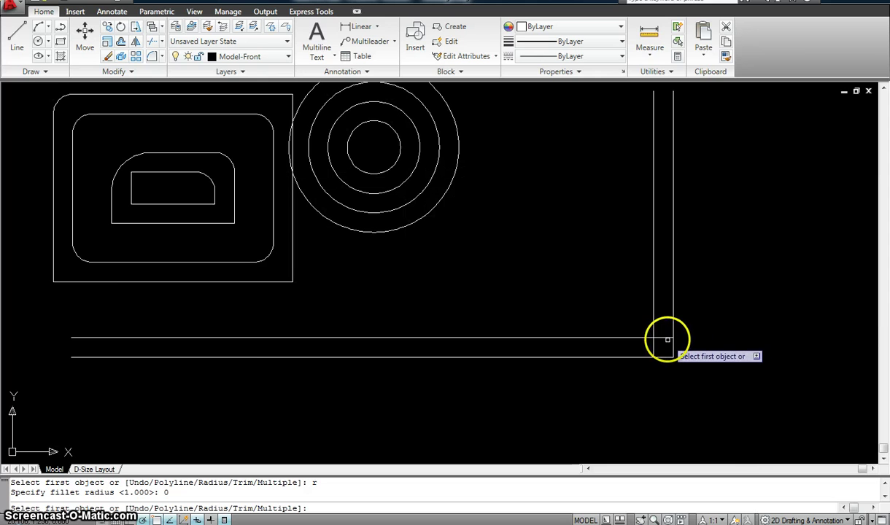
left_click(665, 338)
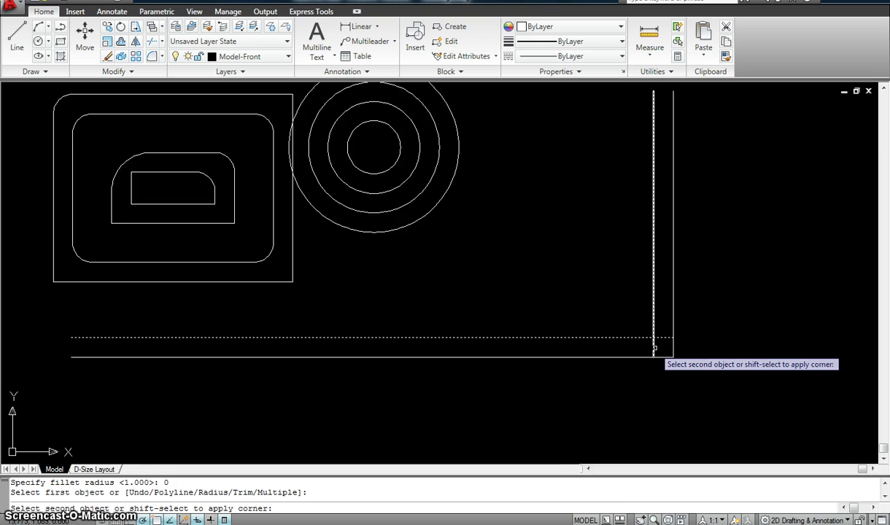
left_click(654, 349)
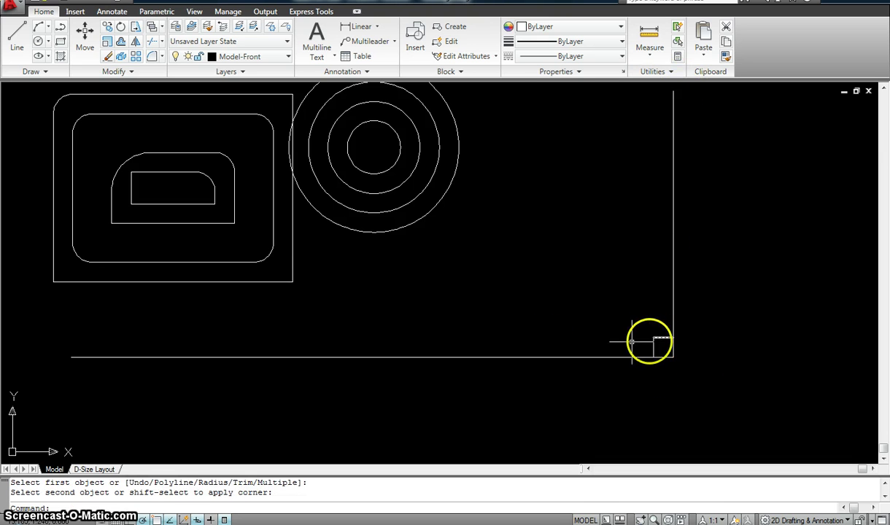
key("ctrl+z")
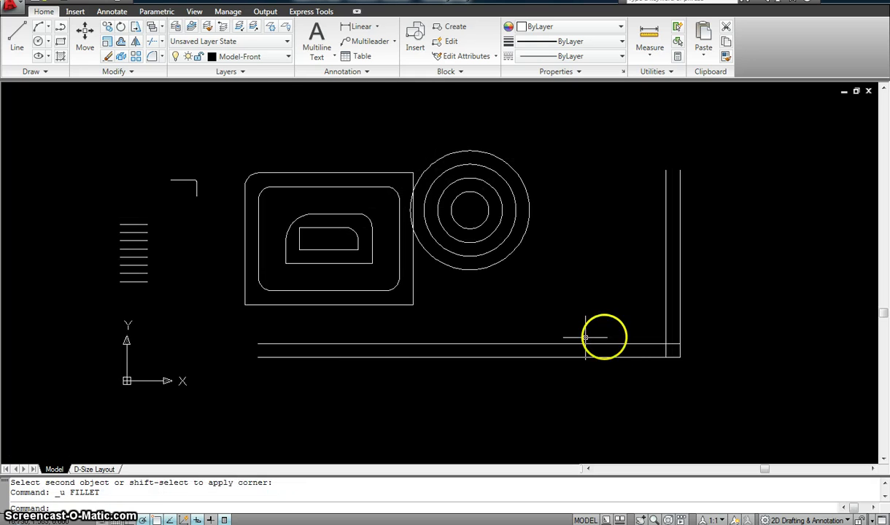
Repeat the radius 0 fillet on the short overhanging ends of the inner horizontal and vertical lines, and undo it again.
scroll(689, 363, "up", 3)
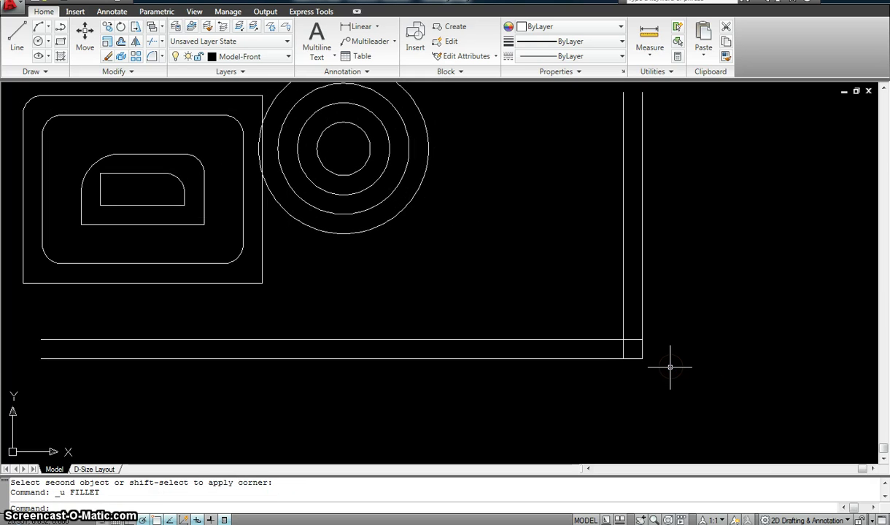
scroll(652, 360, "up", 2)
scroll(643, 340, "down", 3)
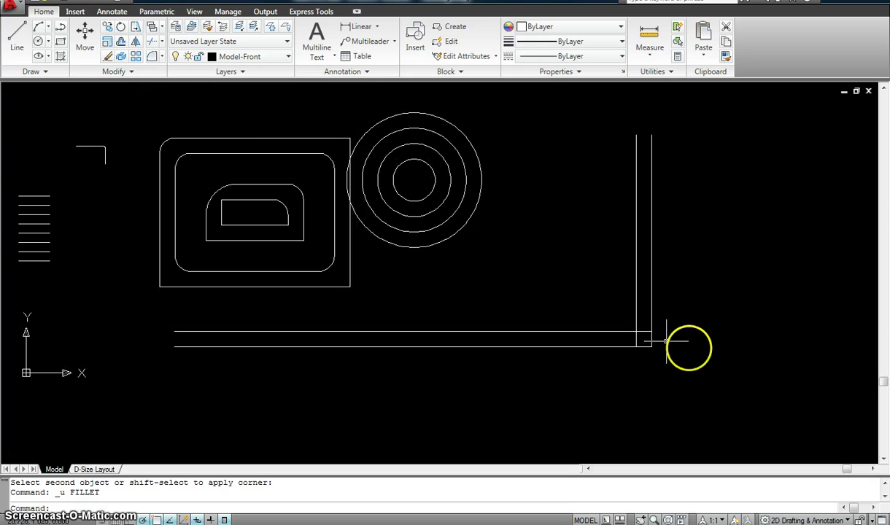
key("Return")
type("r")
key("Return")
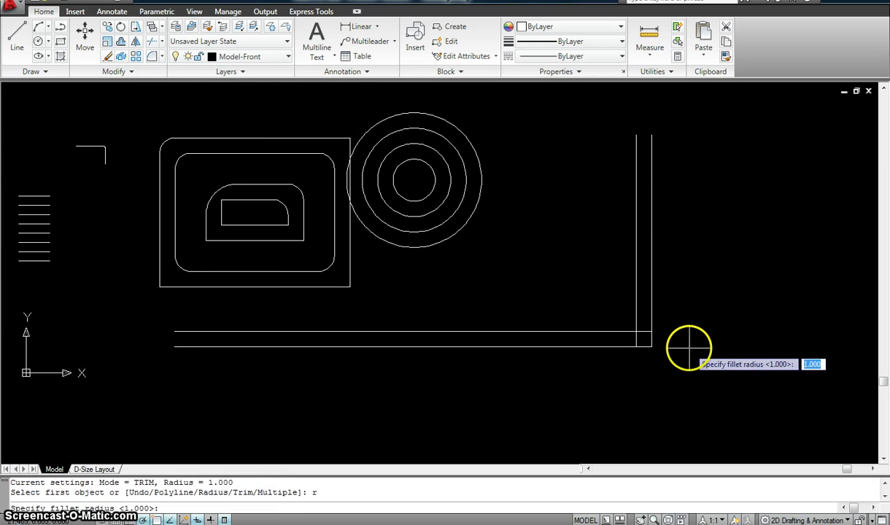
key("Return")
scroll(681, 345, "up", 3)
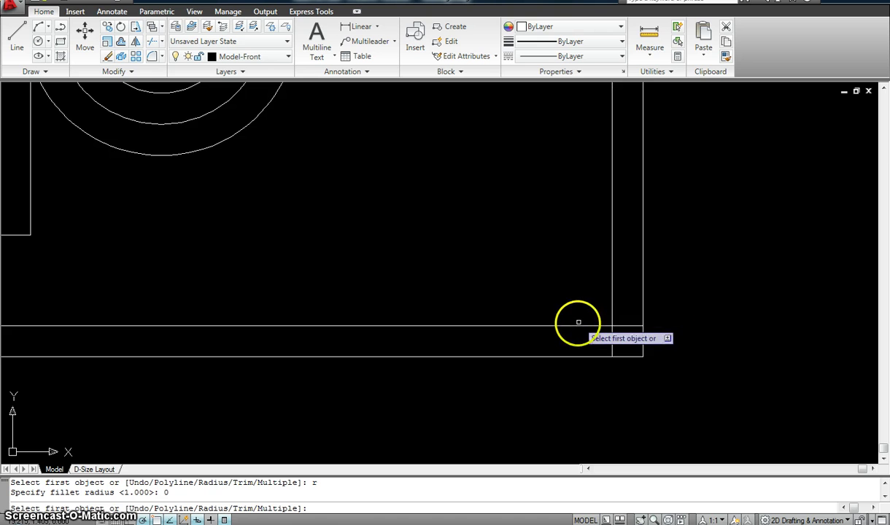
left_click(628, 326)
left_click(611, 346)
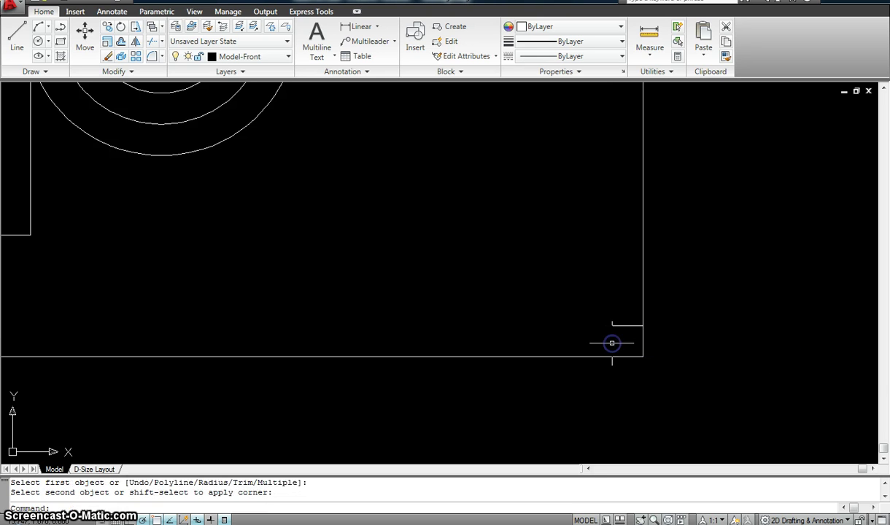
key("ctrl+z")
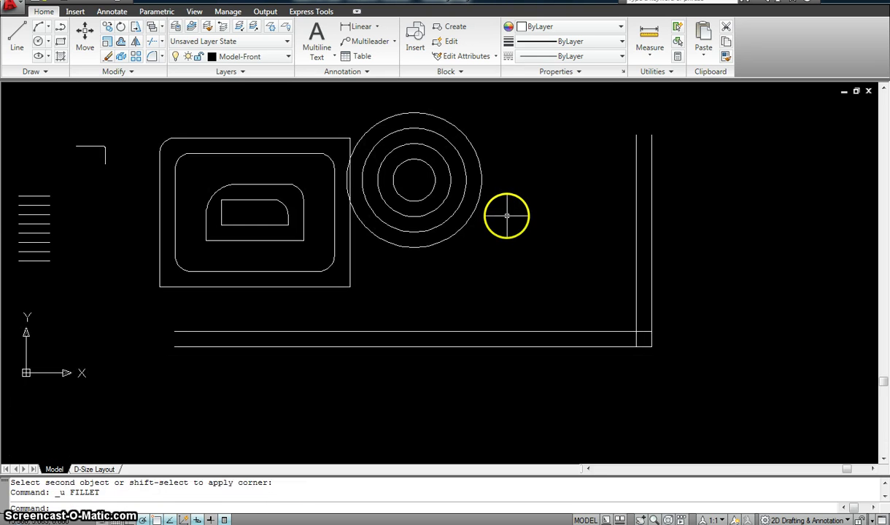
Fillet the inner horizontal and vertical lines with radius 0 into a sharp corner, keeping their long portions.
type("f")
key("Return")
type("r")
key("Return")
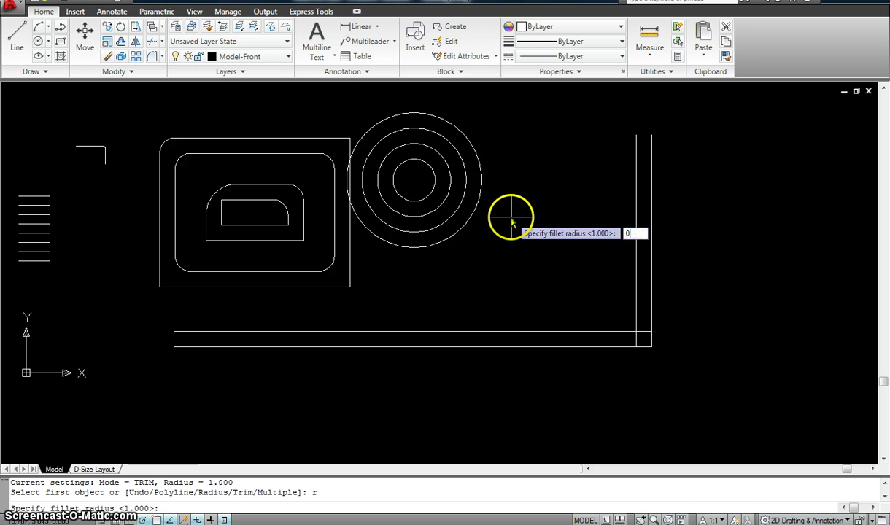
type("0")
key("Return")
left_click(580, 331)
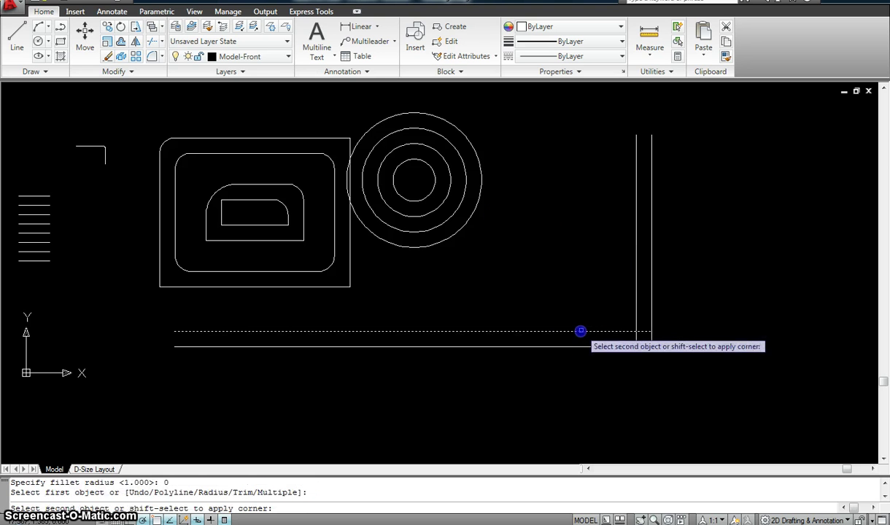
left_click(635, 307)
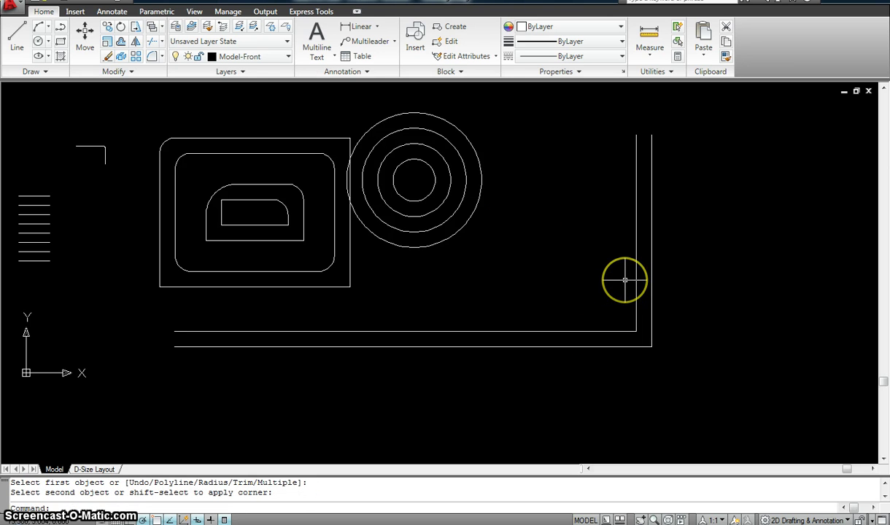